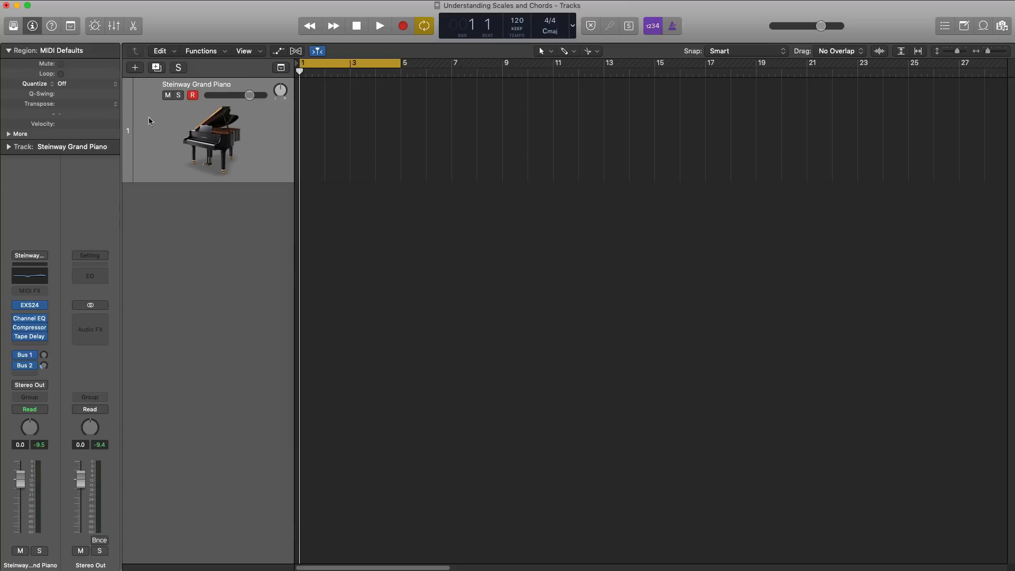
Create a four-bar MIDI region from bar 1 on the Steinway Grand Piano track and open it in the Piano Roll.
double_click(321, 138)
left_click_drag(322, 142, 401, 150)
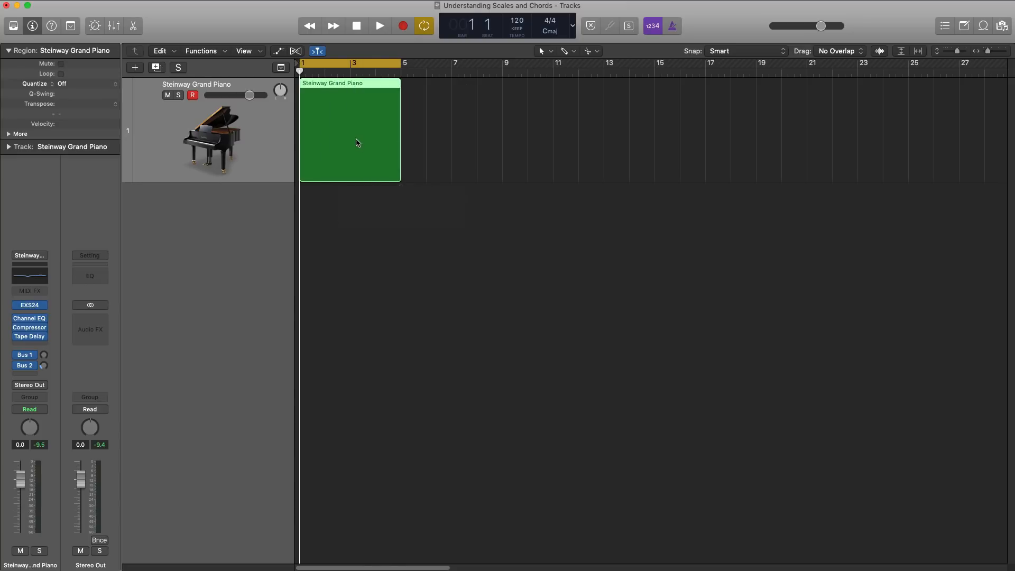
double_click(356, 141)
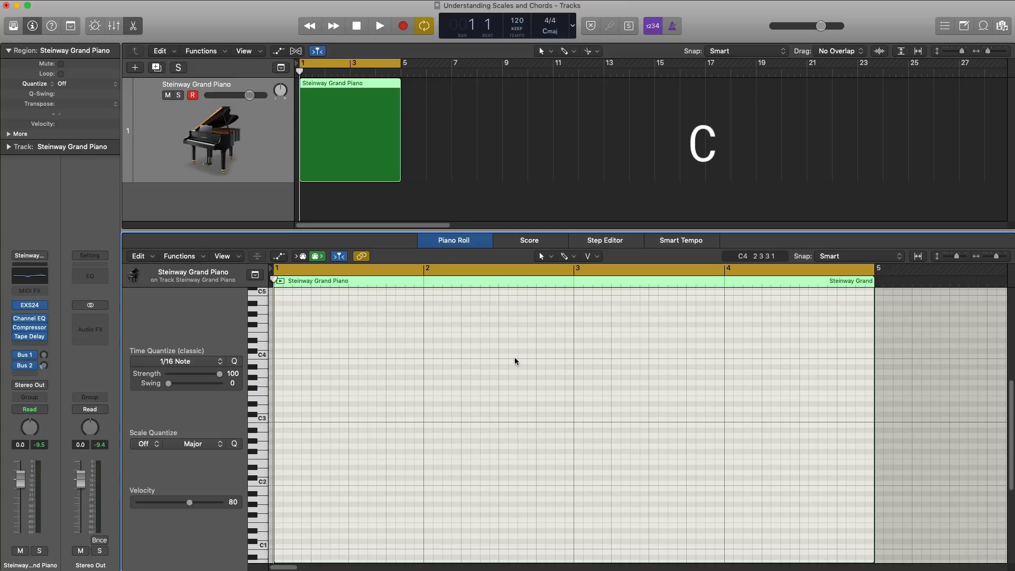
Build a one-bar C major chord in bar 1 from the notes C3, E3 and G3.
left_click(262, 418)
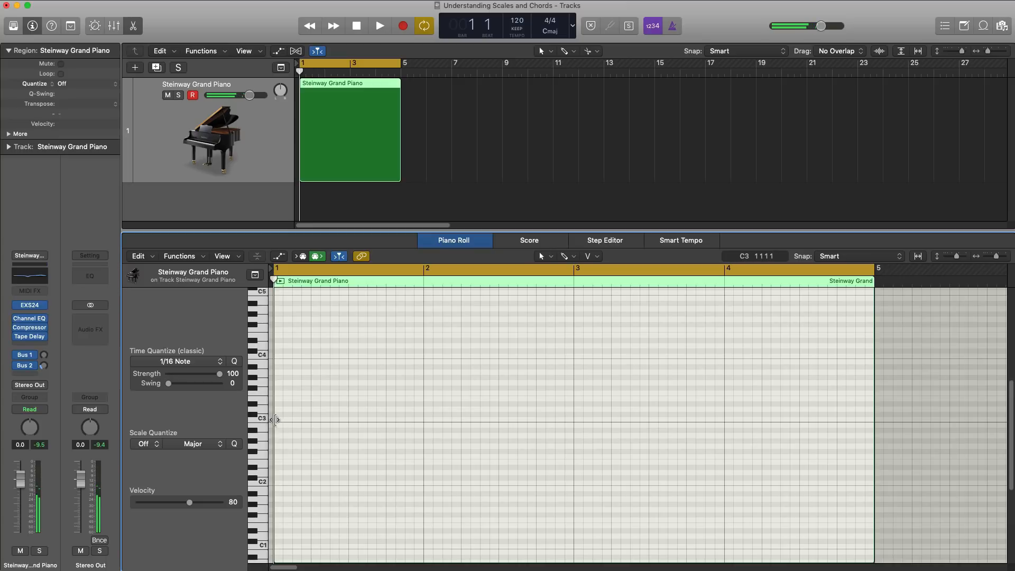
left_click(275, 419)
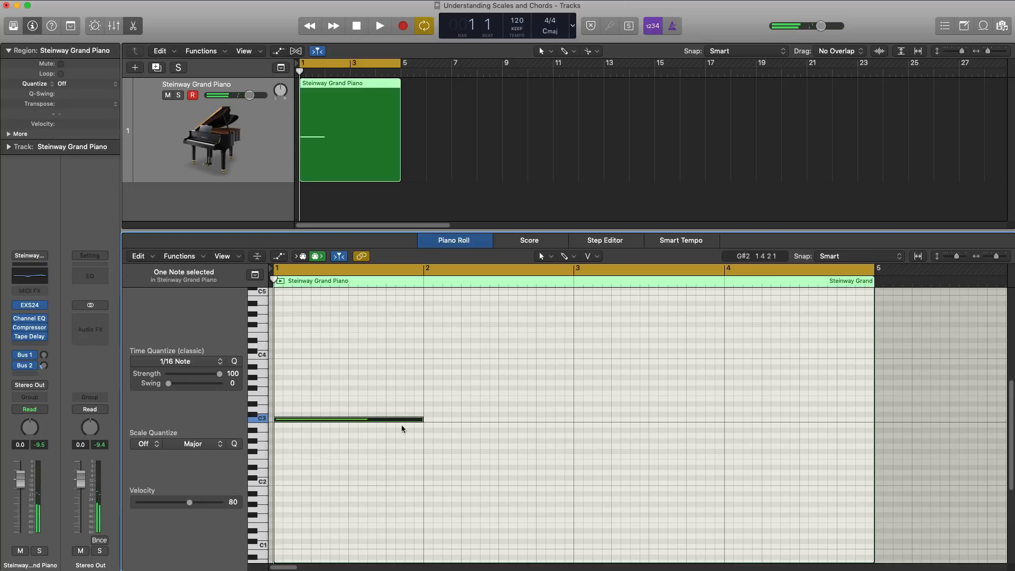
left_click(328, 422)
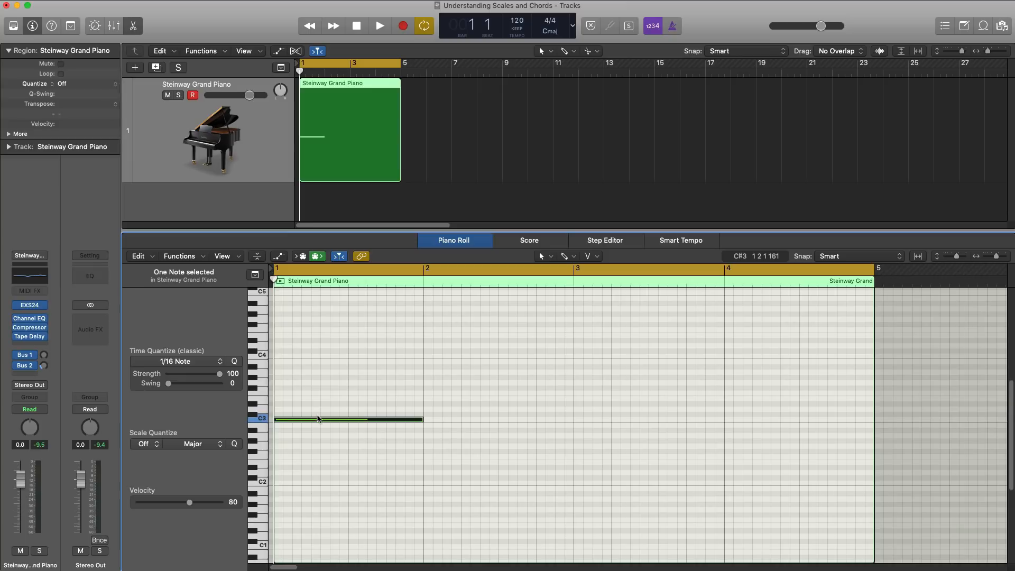
left_click_drag(318, 421, 315, 400)
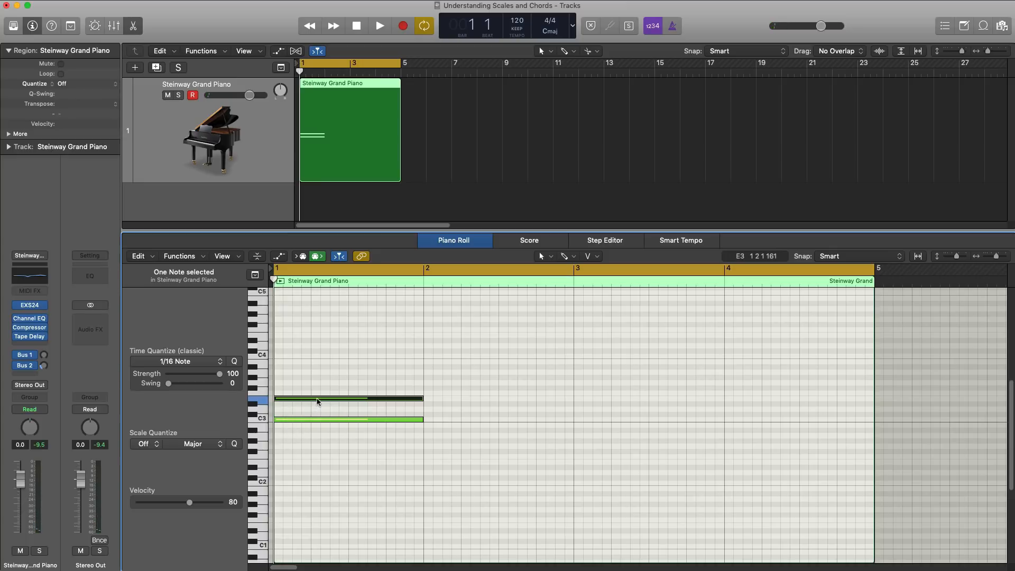
left_click_drag(317, 402, 319, 384)
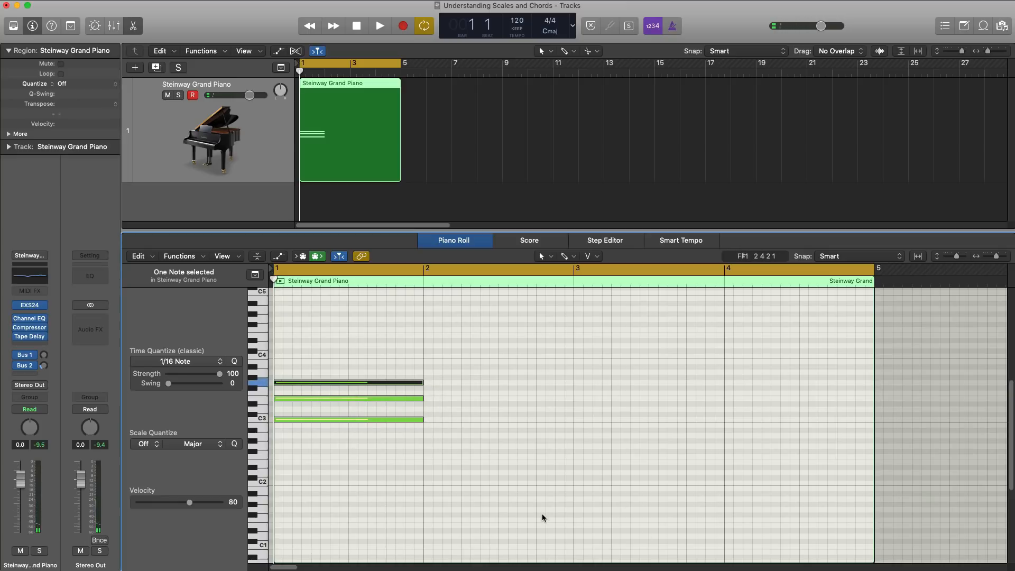
Play back the C major chord in bar 1 and select its three notes to check the chord name.
key("space")
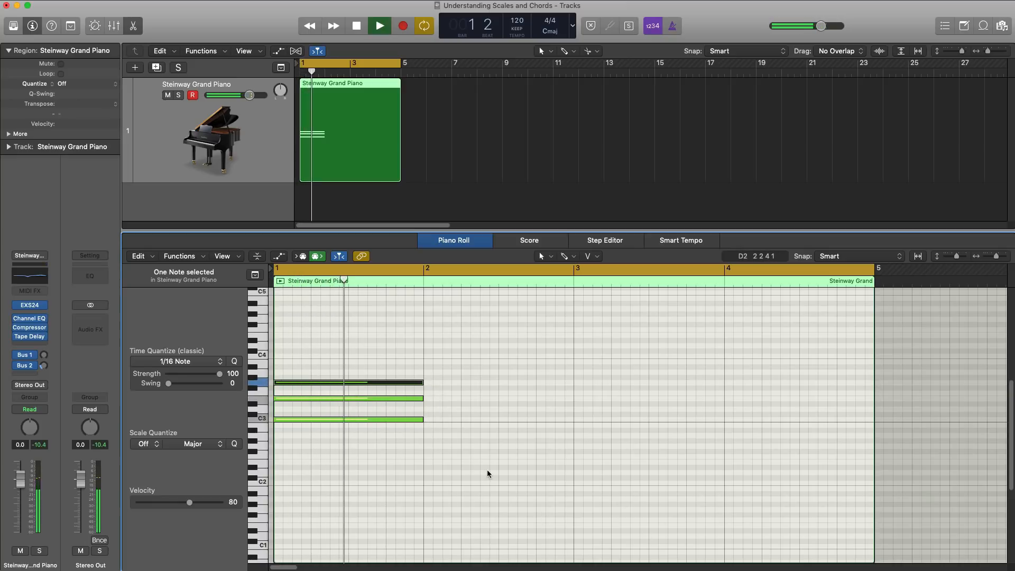
key("space")
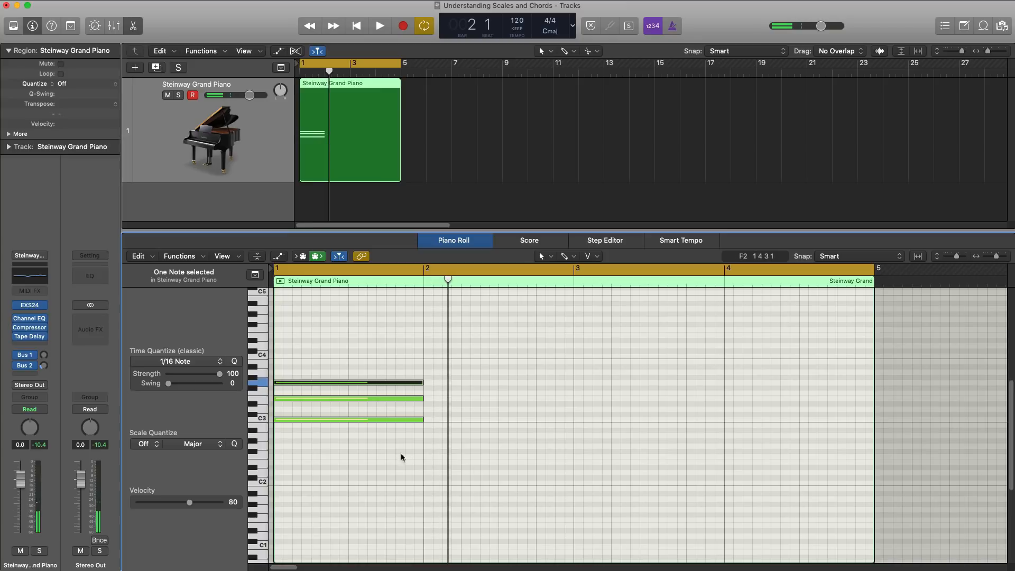
left_click(353, 420)
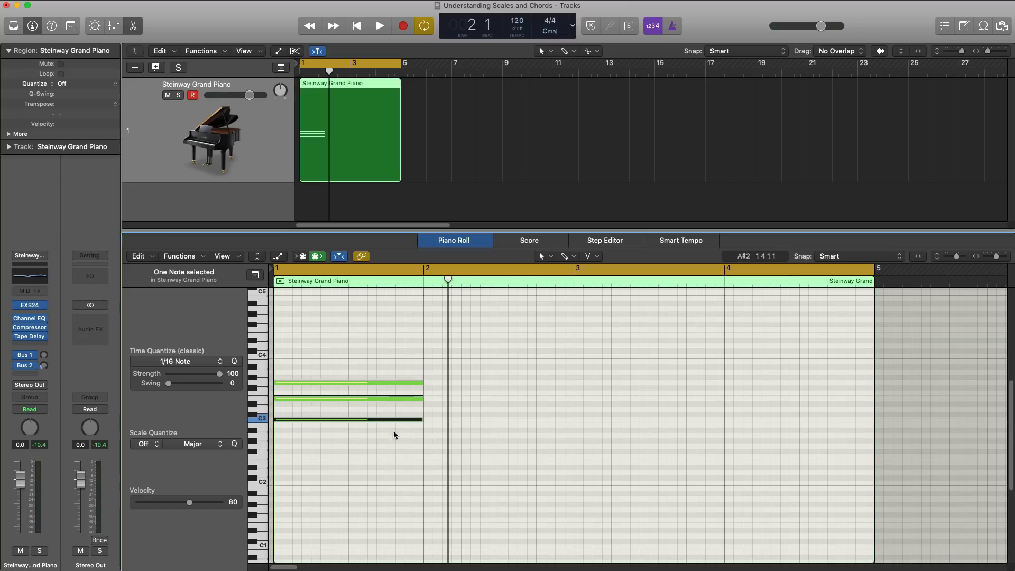
left_click_drag(390, 335, 367, 446)
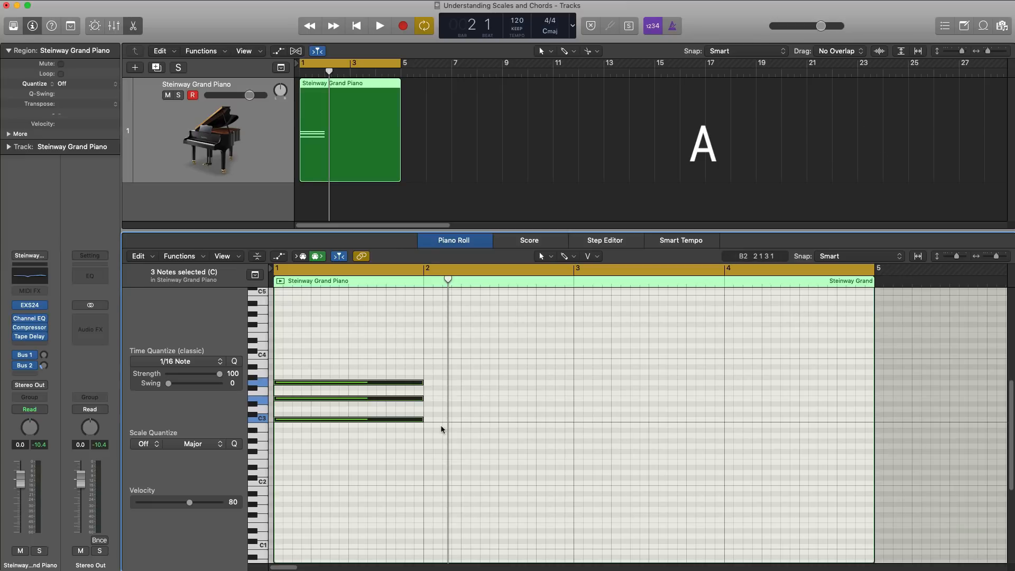
Build a one-bar A major chord in bar 2 from the notes A2, C#3 and E3.
left_click(427, 437)
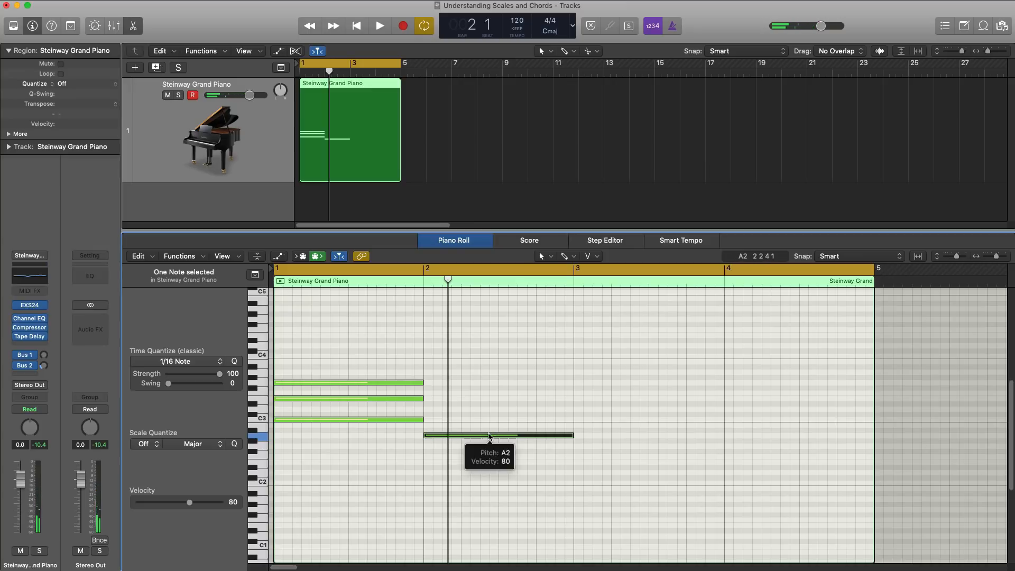
left_click_drag(495, 437, 488, 399)
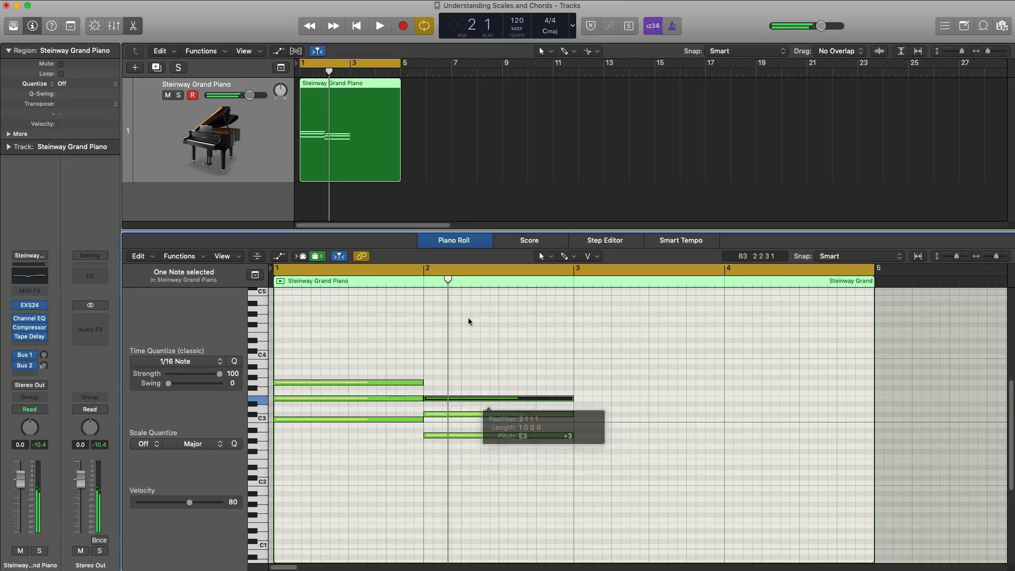
Set the cycle range to bar 2, play the A major chord and select its three notes.
left_click_drag(446, 274, 569, 276)
key("space")
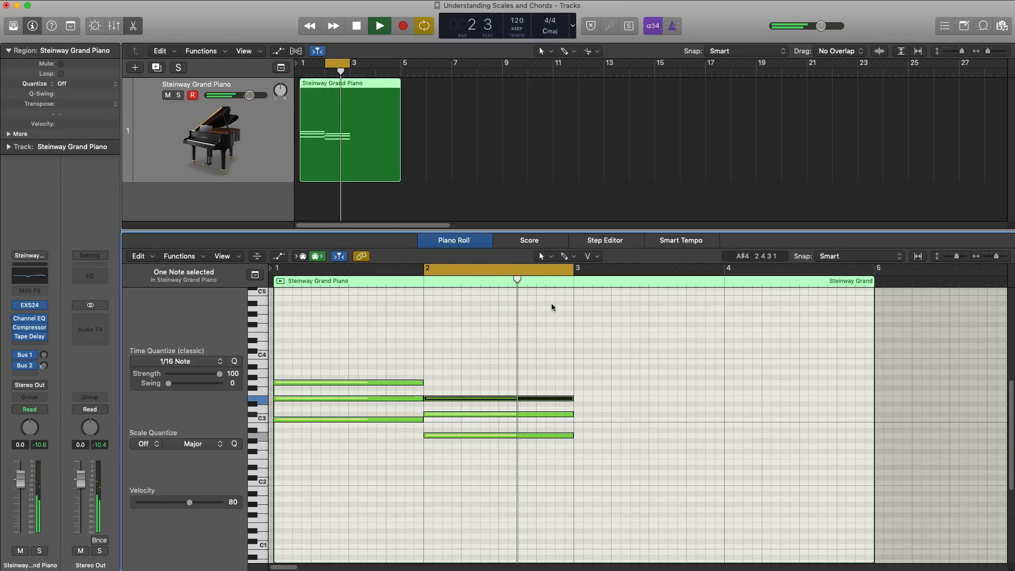
left_click_drag(488, 359, 487, 440)
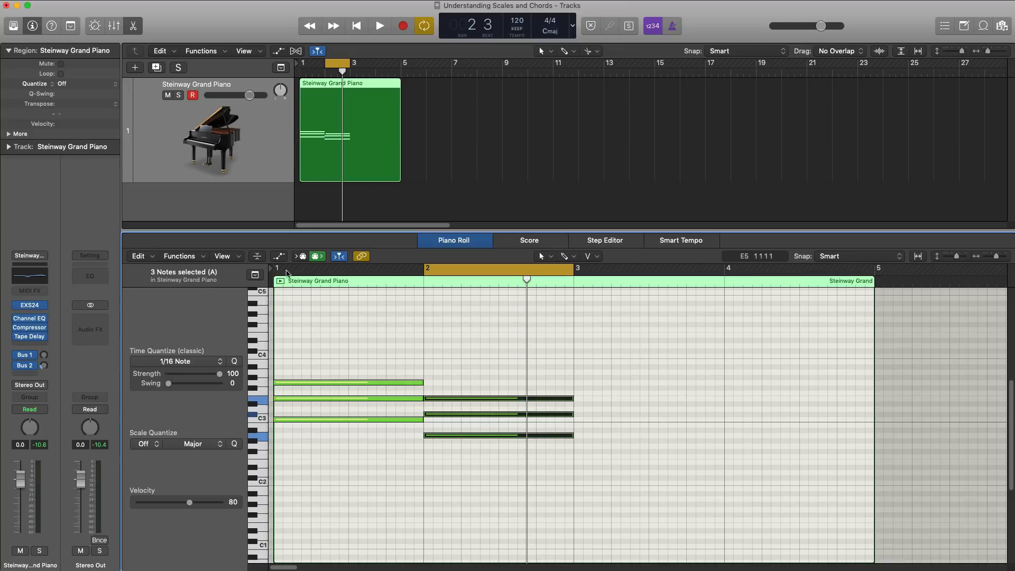
Set the cycle range to bar 1 and lower the chord's E3 note one semitone to D#3.
left_click_drag(439, 268, 289, 270)
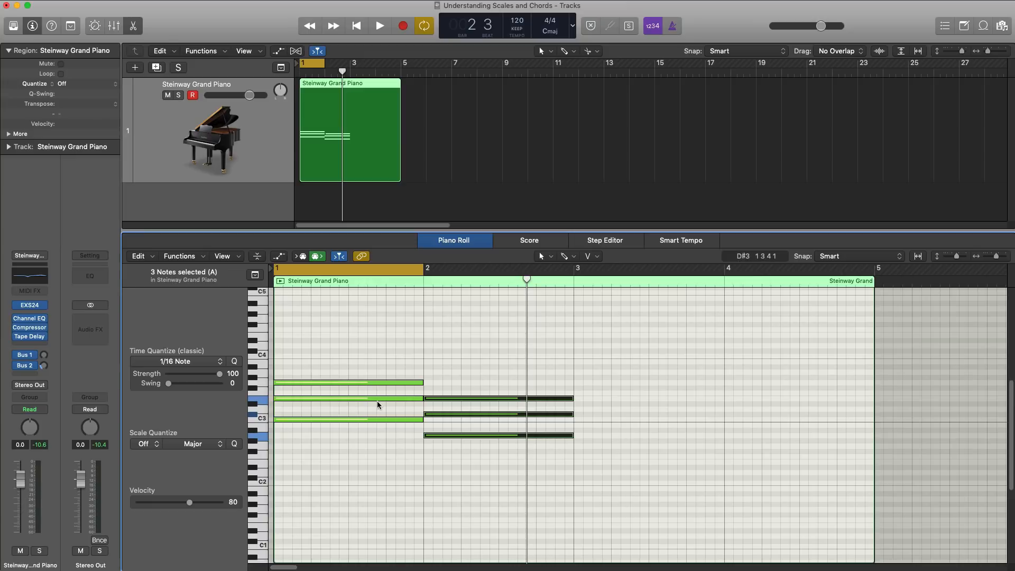
mouse_move(382, 400)
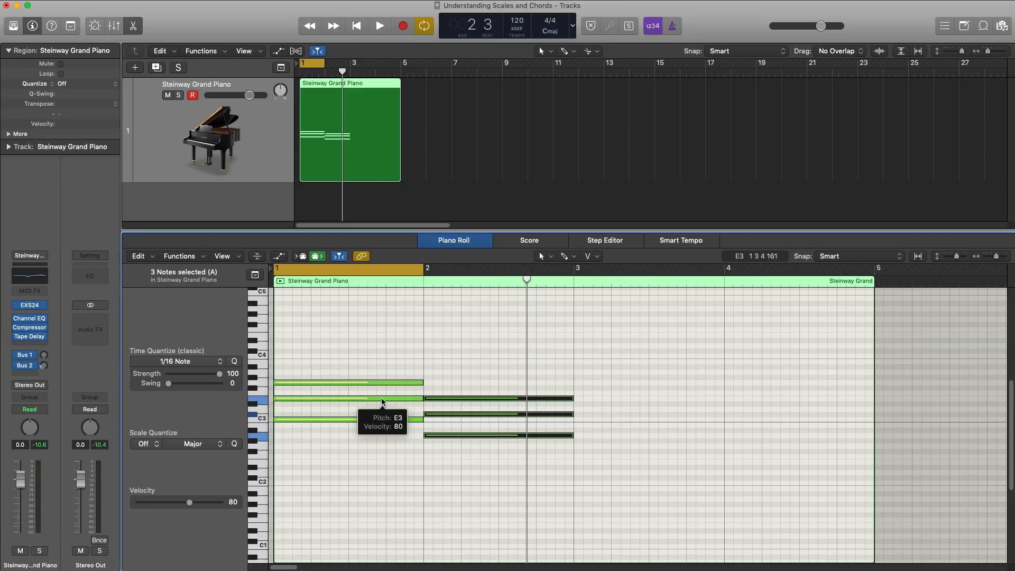
left_click_drag(382, 400, 383, 406)
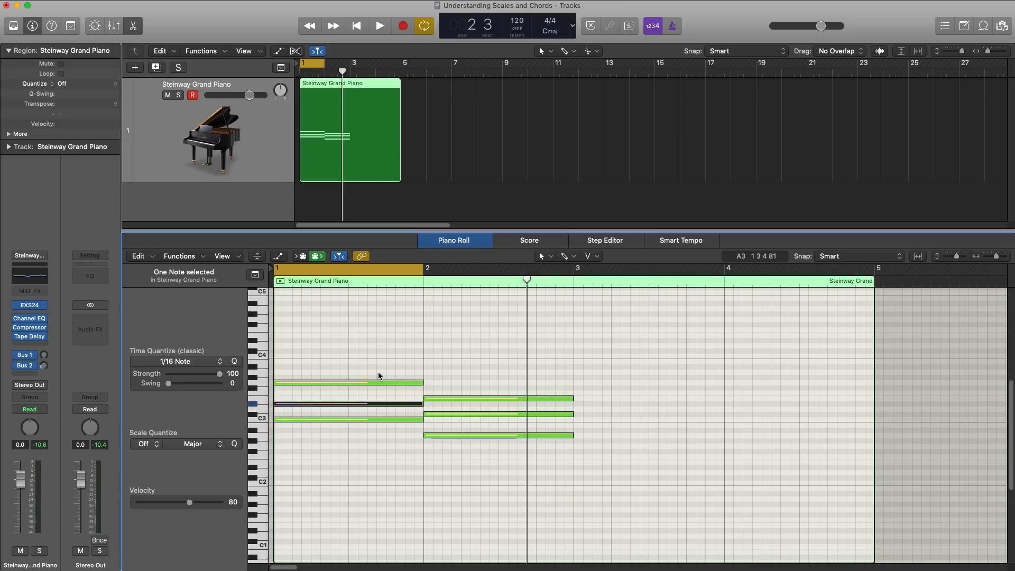
Play back the C minor chord in bar 1 and select its three notes to check the chord name.
key("space")
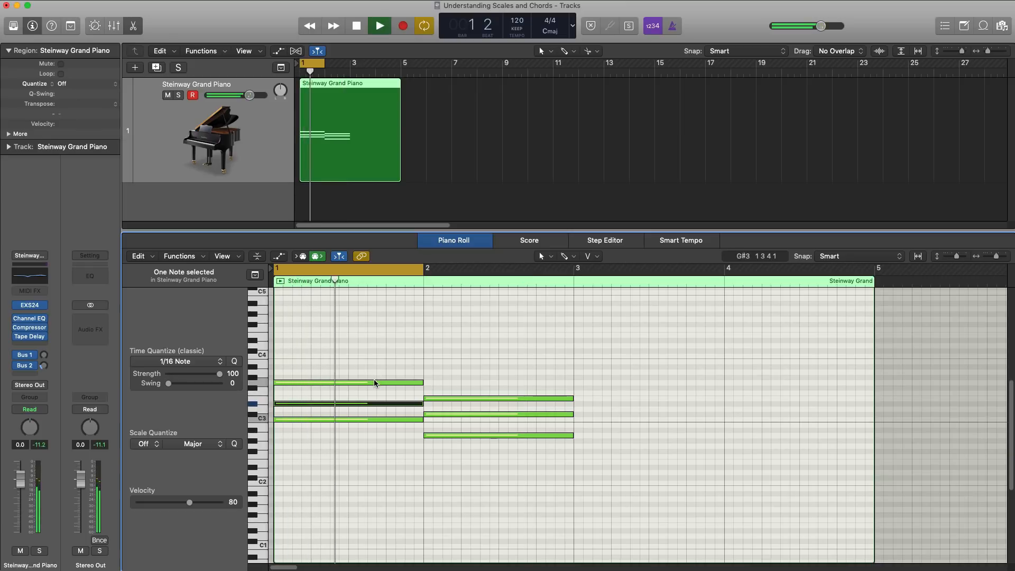
key("space")
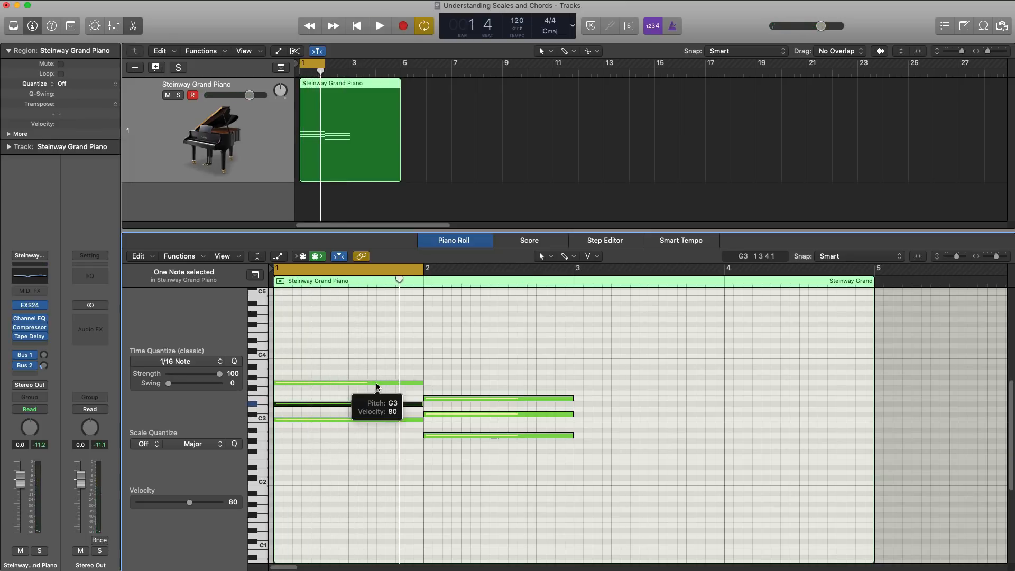
left_click_drag(355, 345, 345, 481)
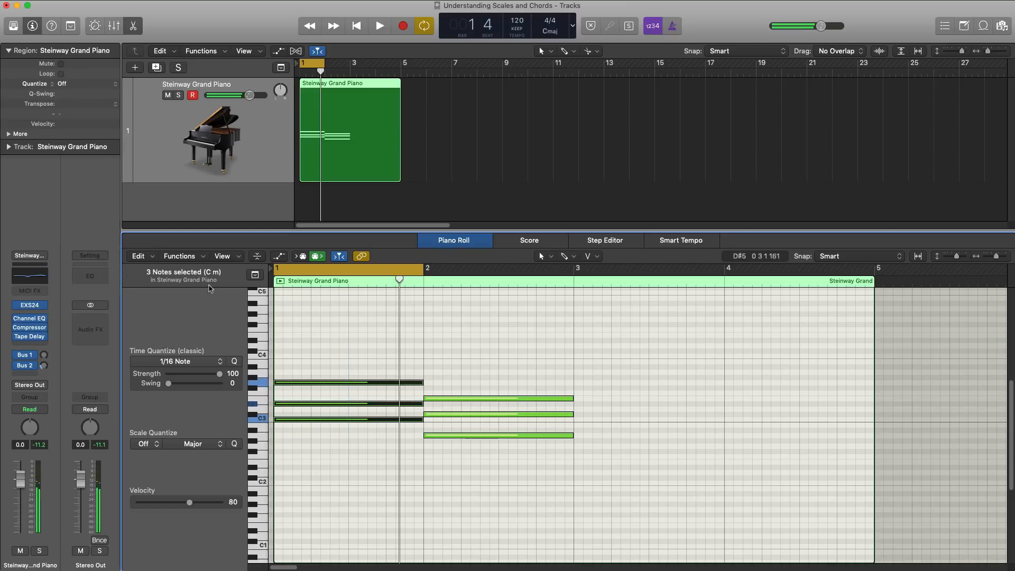
key("space")
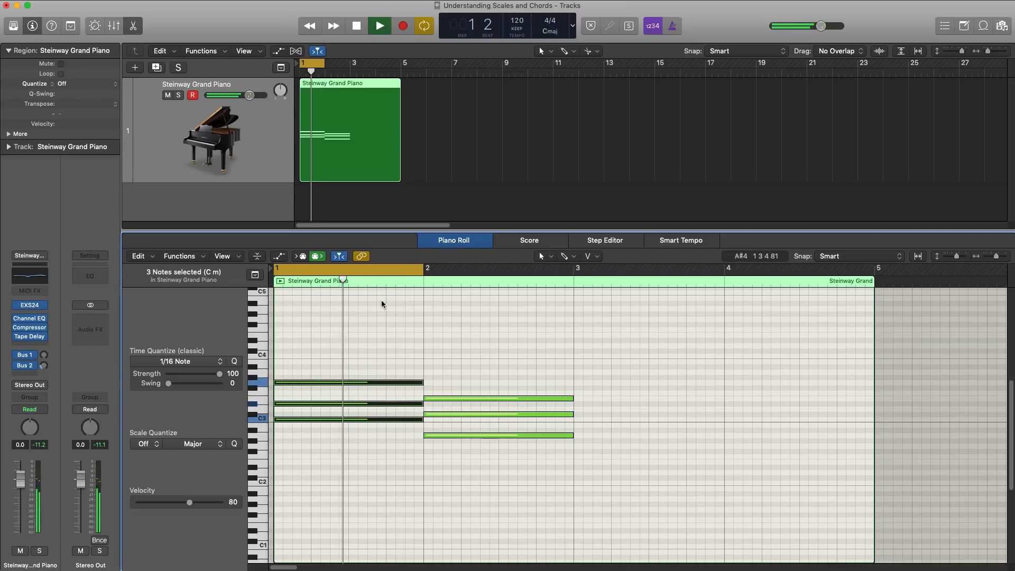
key("space")
Move the one-bar cycle range from bar 1 to bar 2.
left_click_drag(355, 268, 497, 267)
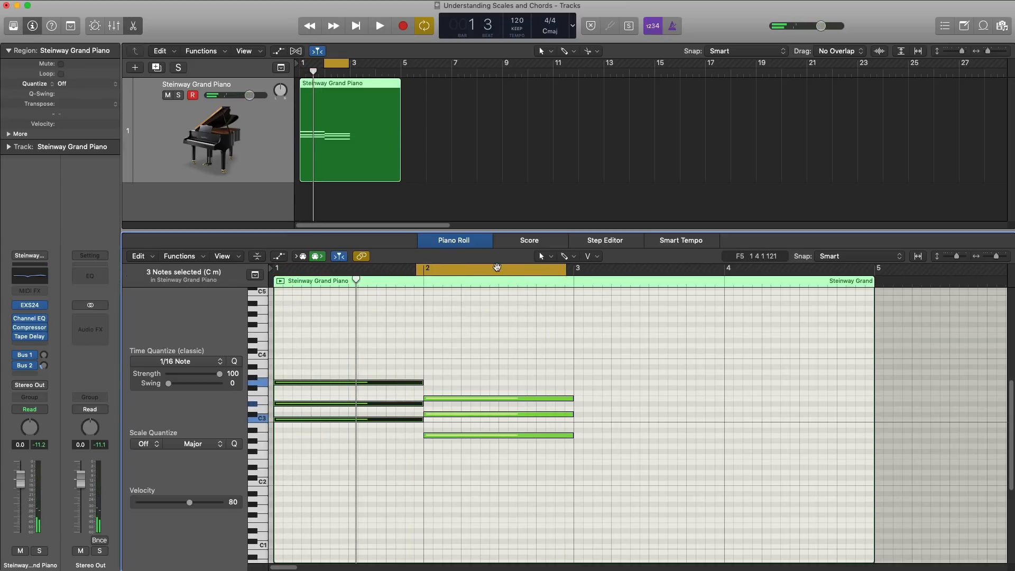
left_click(497, 267)
left_click_drag(423, 272, 567, 280)
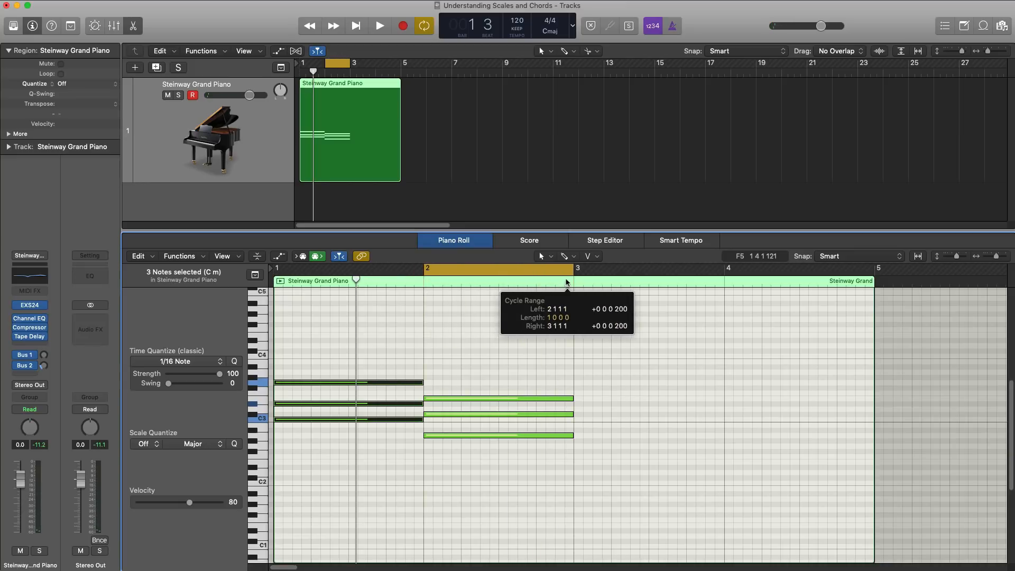
Delete the C#3 and E3 notes in bar 2 and rebuild the chord as A minor by adding C3 and E3 above A2.
left_click(511, 414)
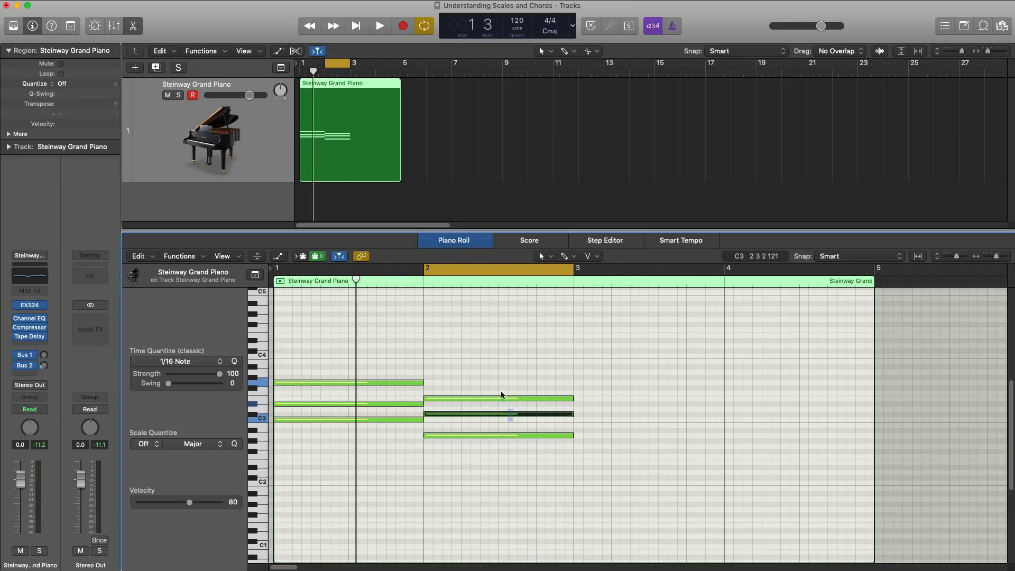
left_click(502, 398, "shift")
key("Delete")
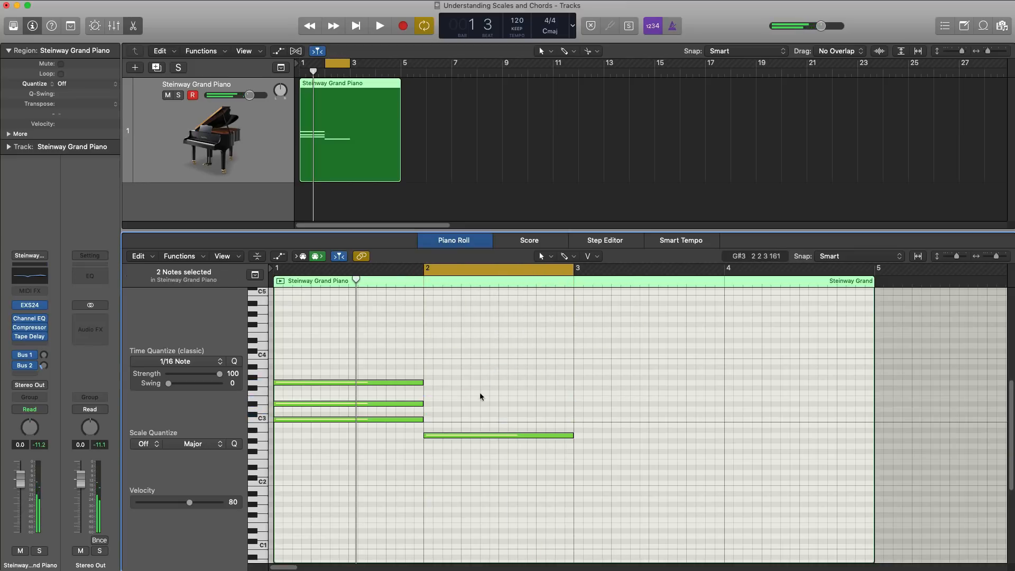
left_click_drag(462, 439, 460, 399)
left_click(460, 424)
Play back the A minor chord in bar 2 and select its three notes to check the chord name.
key("space")
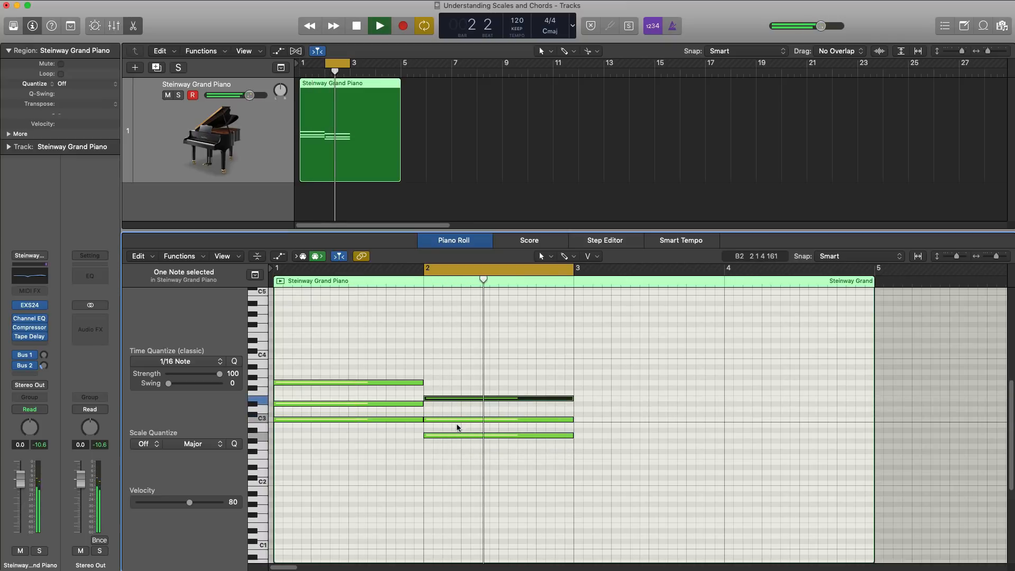
key("space")
left_click_drag(497, 358, 496, 526)
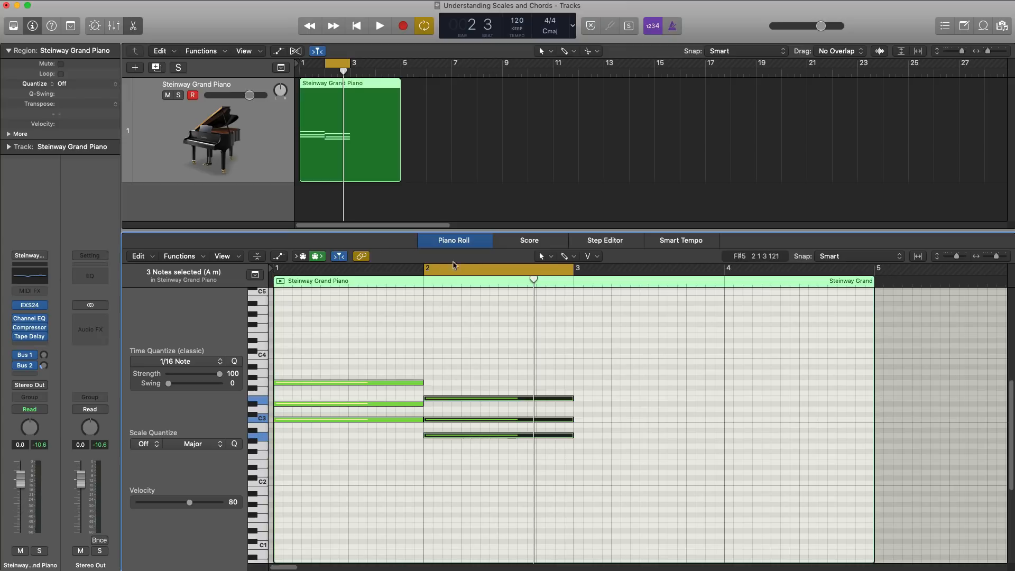
Return the cycle range to bar 1, select the C minor chord's three notes and play it back.
left_click_drag(499, 268, 348, 313)
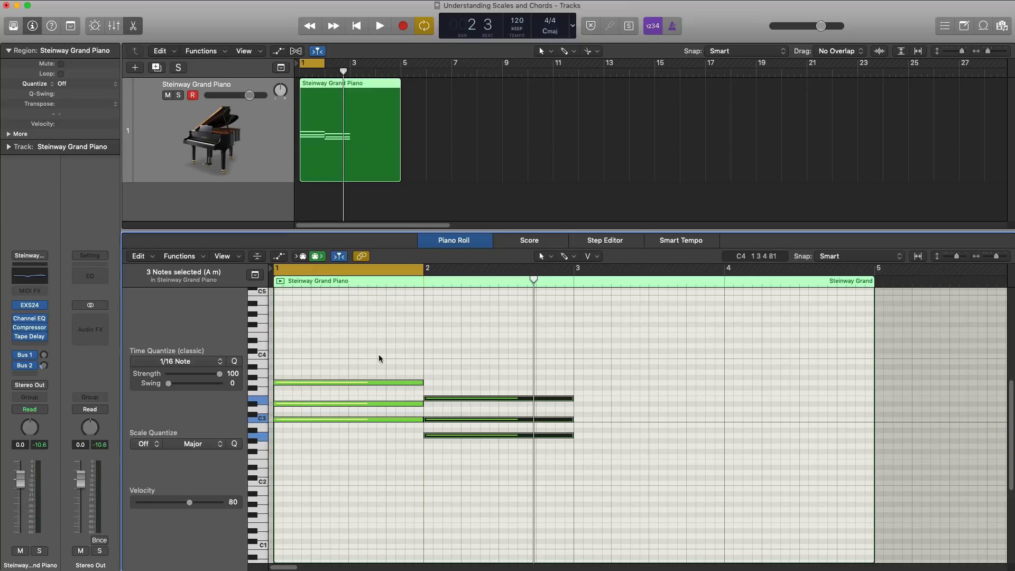
left_click_drag(371, 346, 370, 453)
key("space")
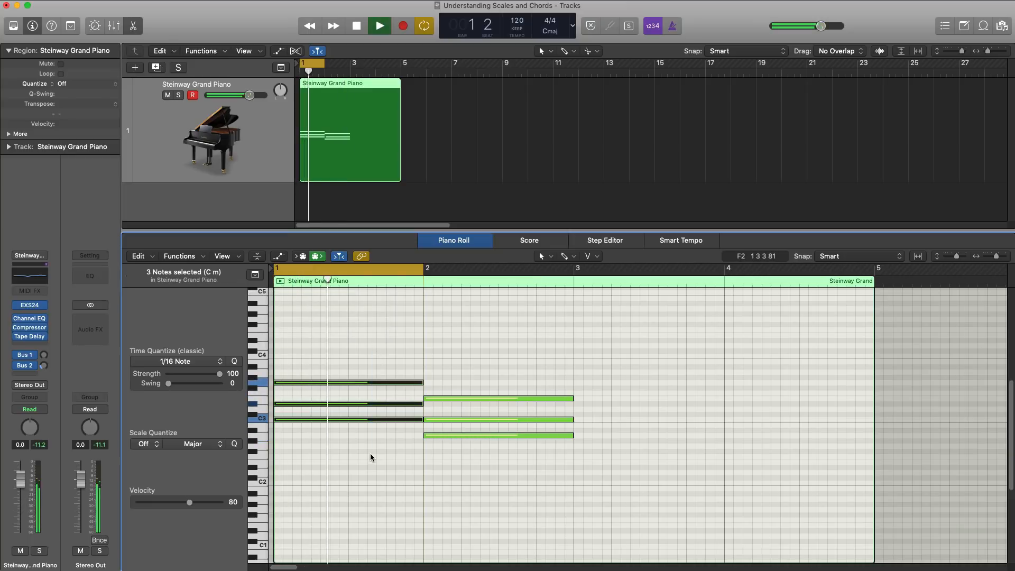
key("space")
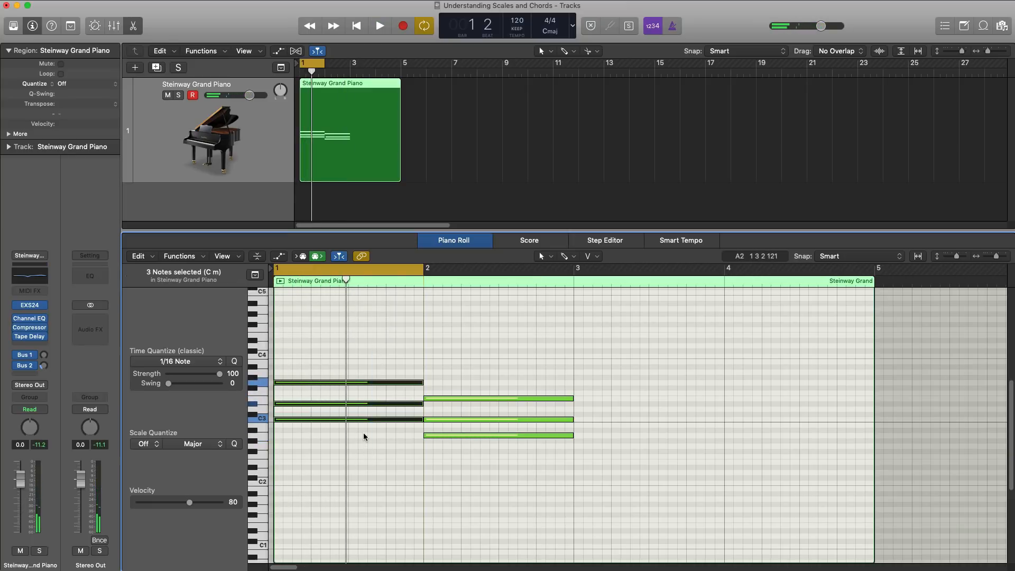
Extend the C minor chord in bar 1 to a seventh chord by copying its G3 note up to A#3.
left_click(357, 394)
left_click(326, 383)
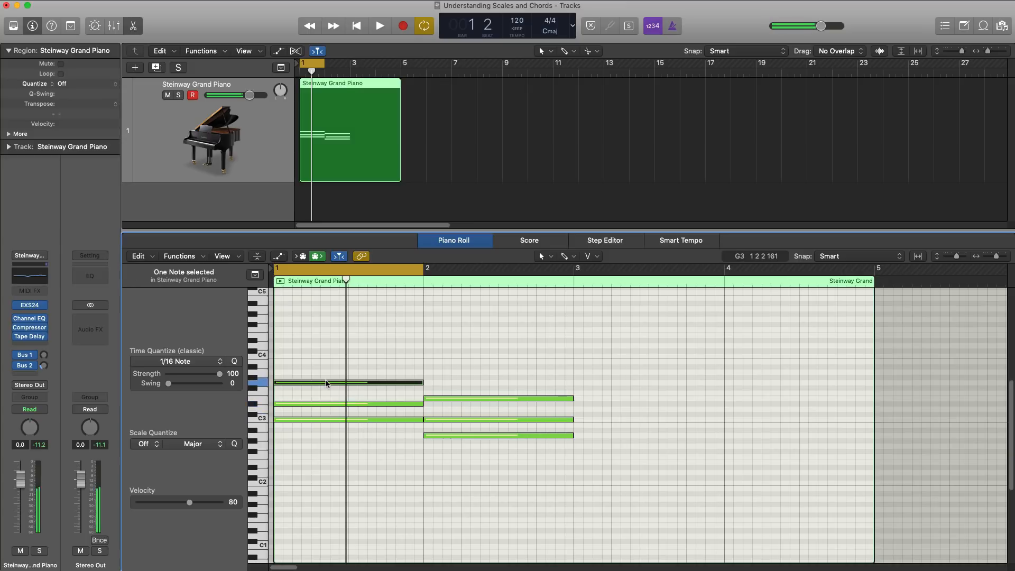
left_click_drag(327, 385, 328, 369)
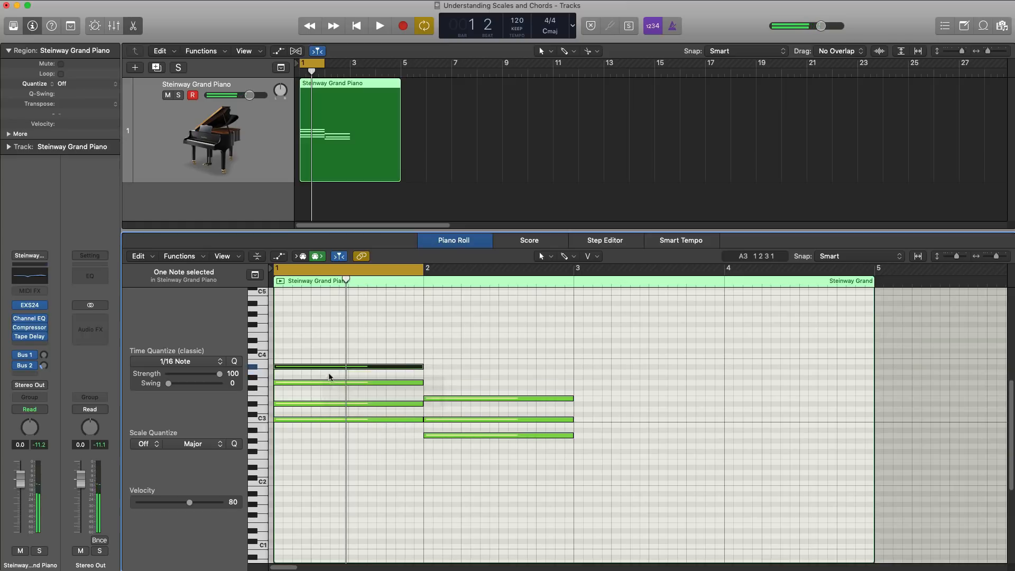
Play back the four-note chord in bar 1 and select all its notes to check the chord name.
key("space")
key("space")
left_click_drag(322, 330, 345, 465)
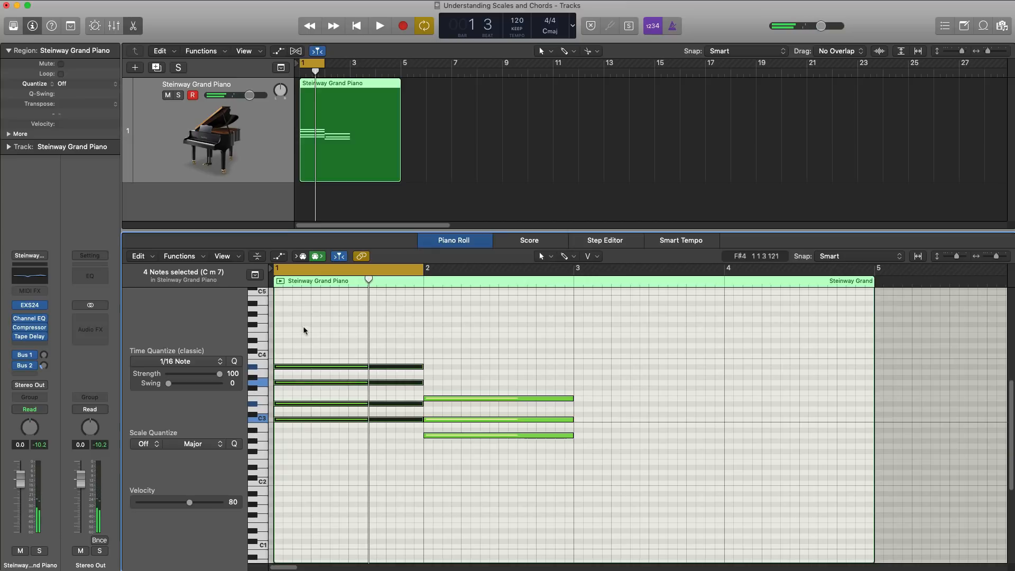
key("space")
key("space")
Move the cycle range to bar 2 over the A minor chord.
left_click_drag(410, 270, 556, 271)
left_click_drag(426, 274, 445, 275)
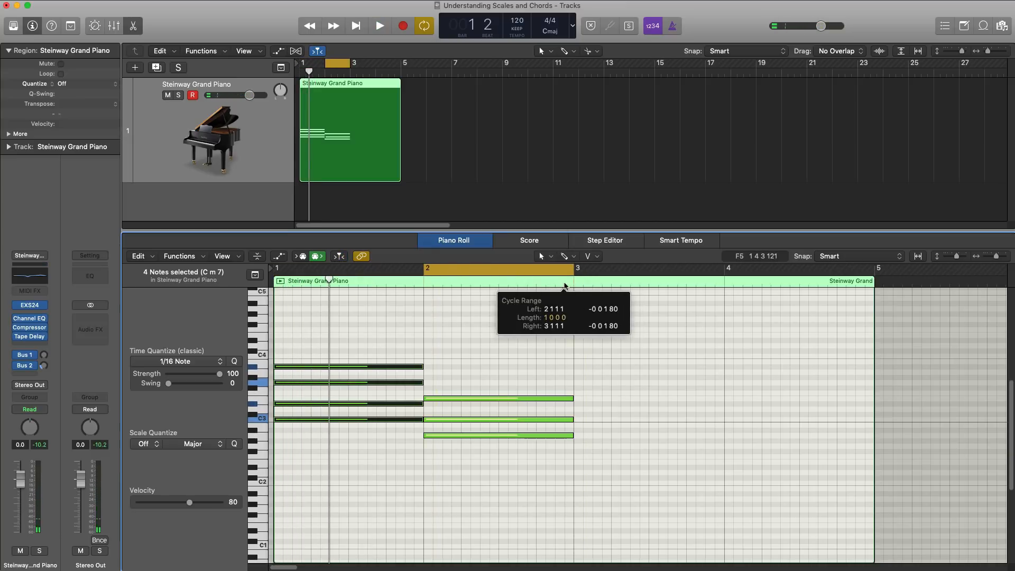
Extend the A minor chord in bar 2 to a seventh chord by copying its E3 note up to G3, and play it back.
left_click(507, 399)
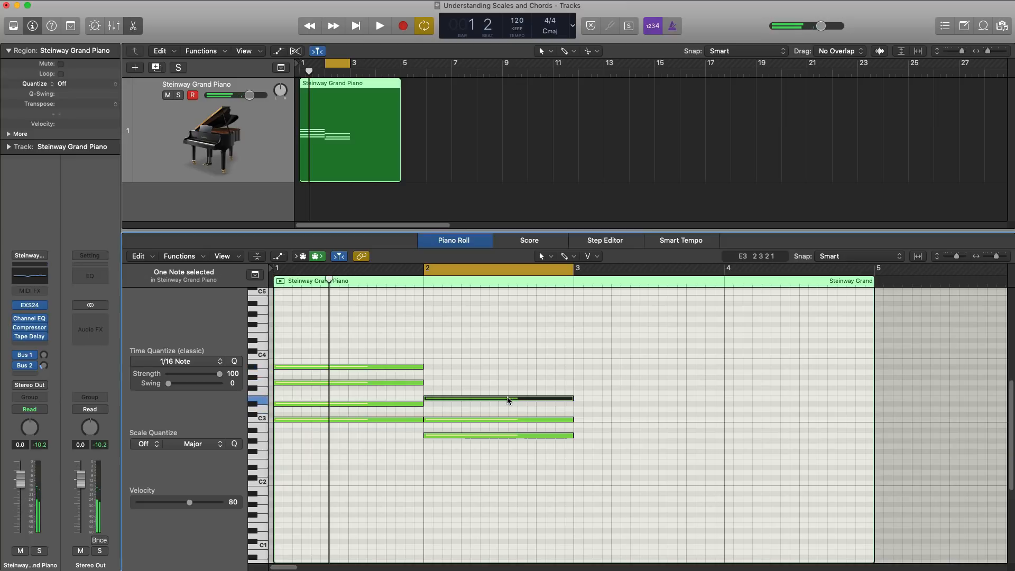
left_click_drag(508, 401, 509, 382)
key("space")
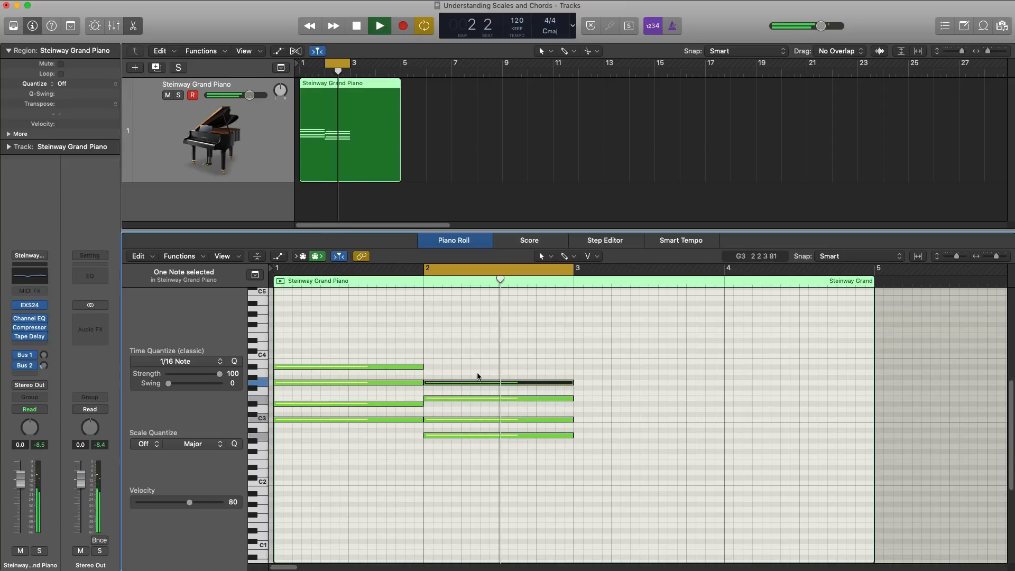
key("space")
left_click_drag(465, 318, 501, 487)
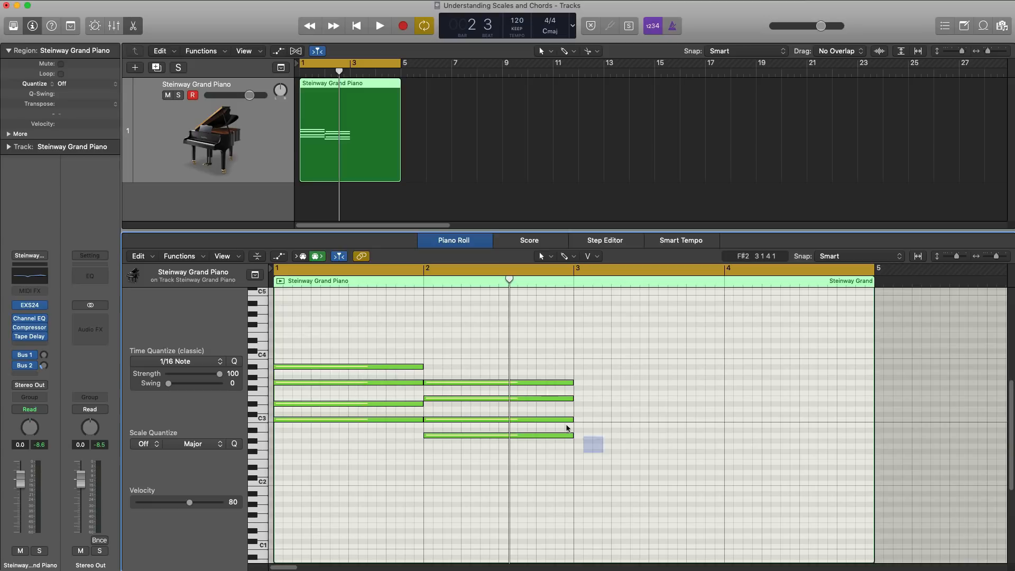
Delete the four-note chord in bar 2, and select and play back the C minor seventh chord in bar 1.
left_click_drag(567, 428, 428, 380)
key("Delete")
left_click_drag(454, 441, 312, 350)
key("shift+space")
key("space")
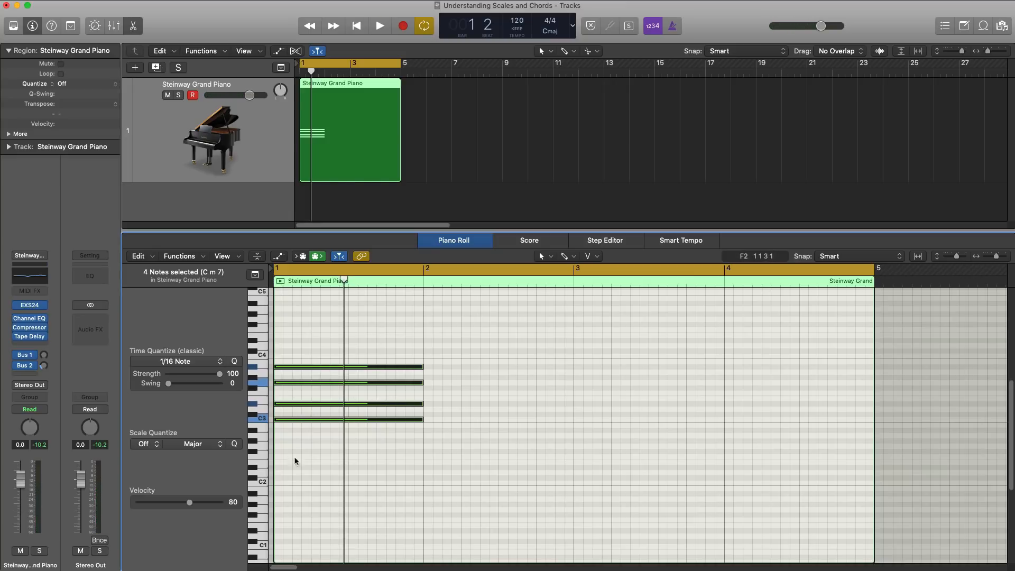
Copy the bar 1 chord into bars 2, 3 and 4 as G minor seventh, D minor seventh and C minor seventh, playing back the copies.
left_click_drag(297, 421, 448, 450)
key("space")
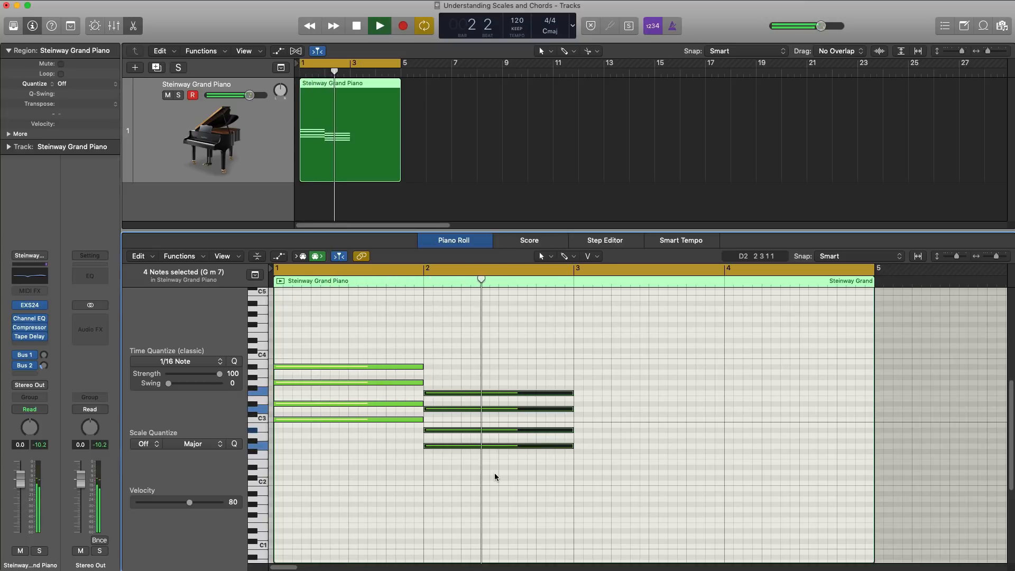
left_click_drag(481, 447, 633, 405)
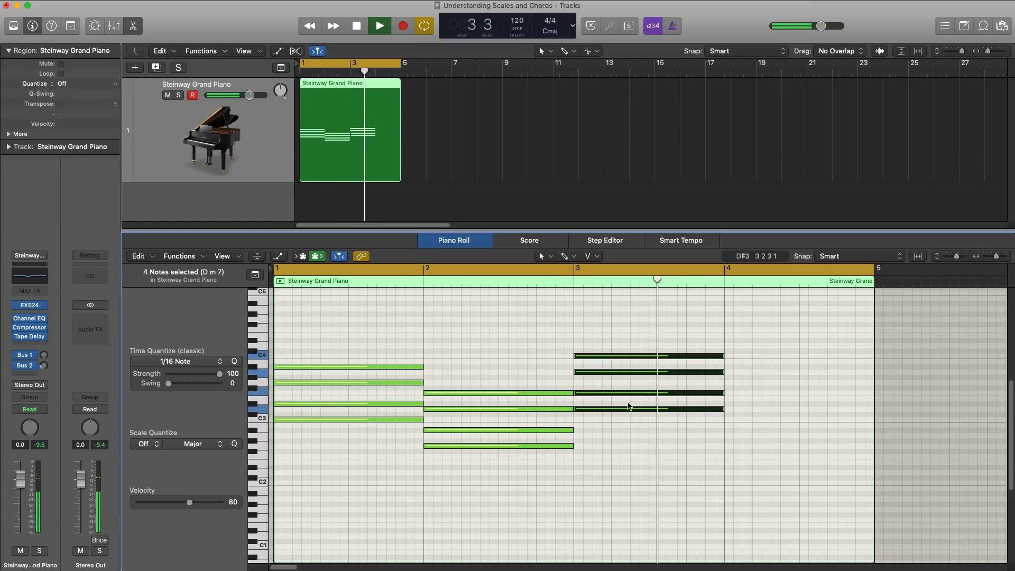
key("space")
left_click_drag(659, 410, 808, 424)
key("space")
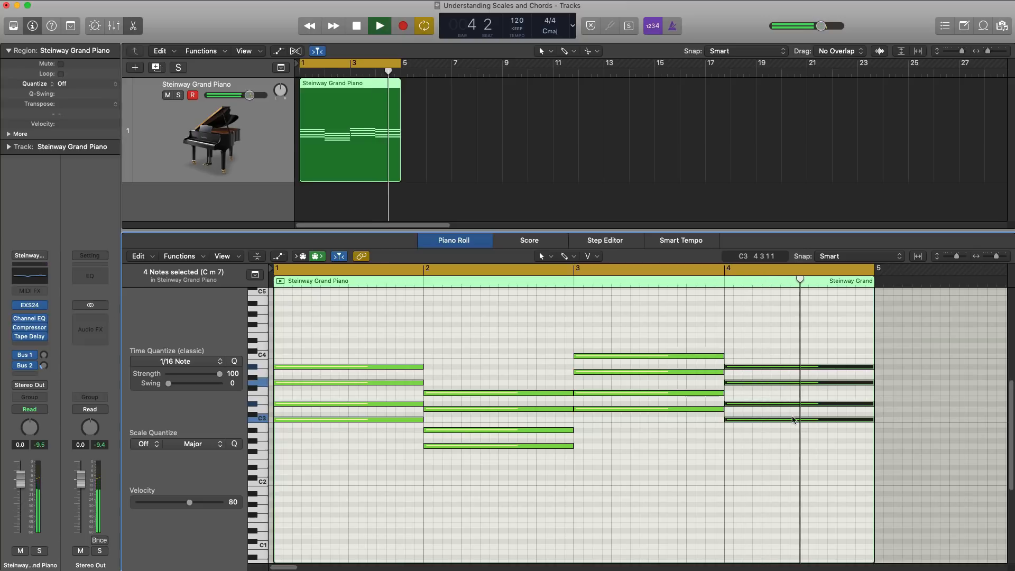
key("space")
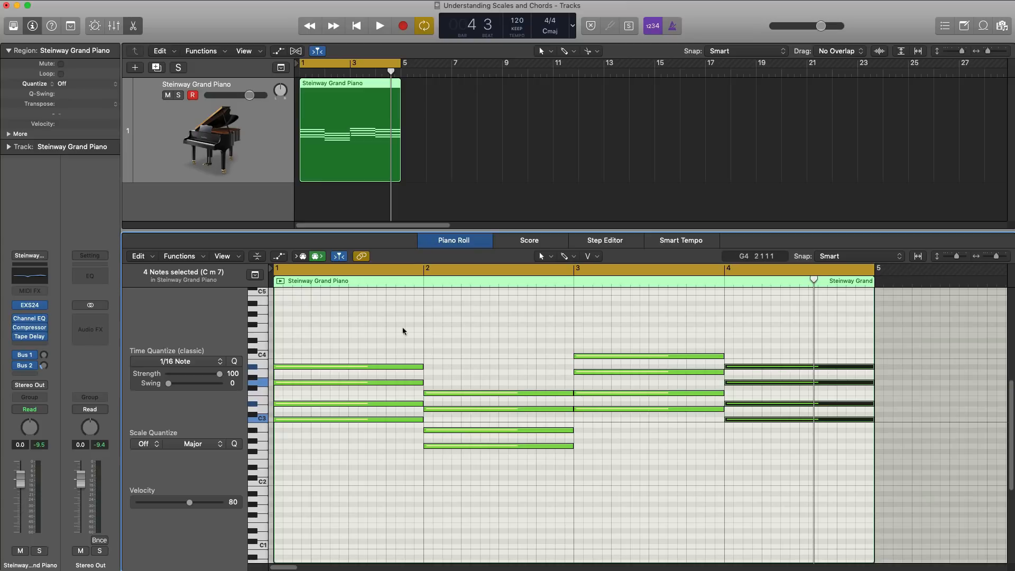
left_click_drag(481, 471, 459, 397)
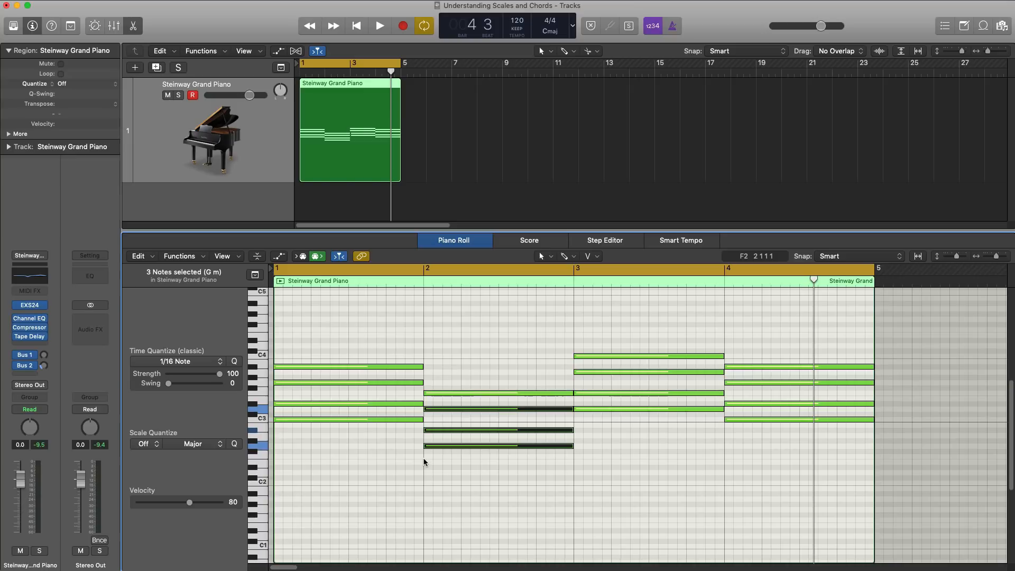
Switch to the Understanding Scales & Chords PDF in Preview, centre its window and look over its page thumbnails from page 1.
key("super+Tab")
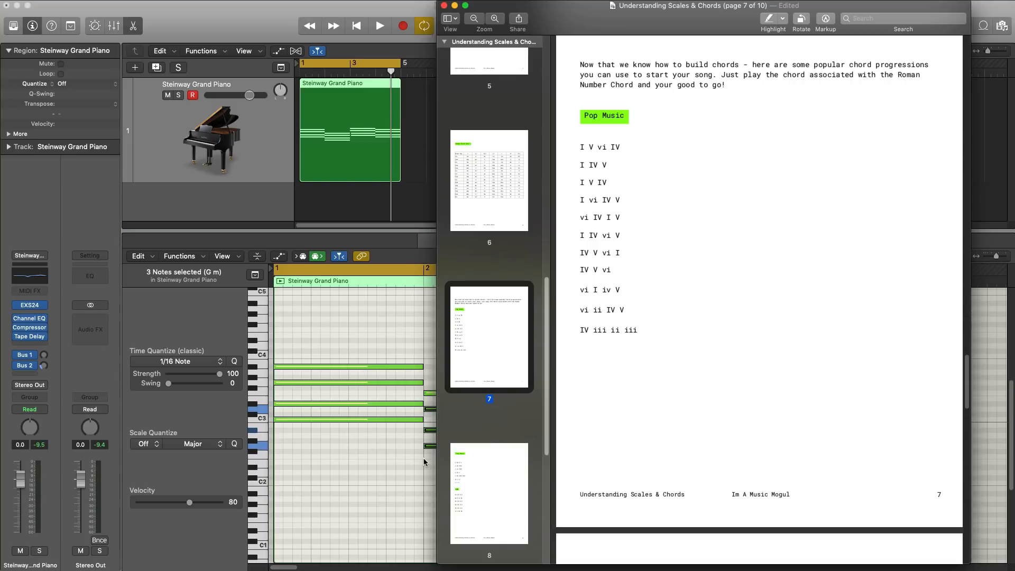
scroll(613, 195, "up", 20)
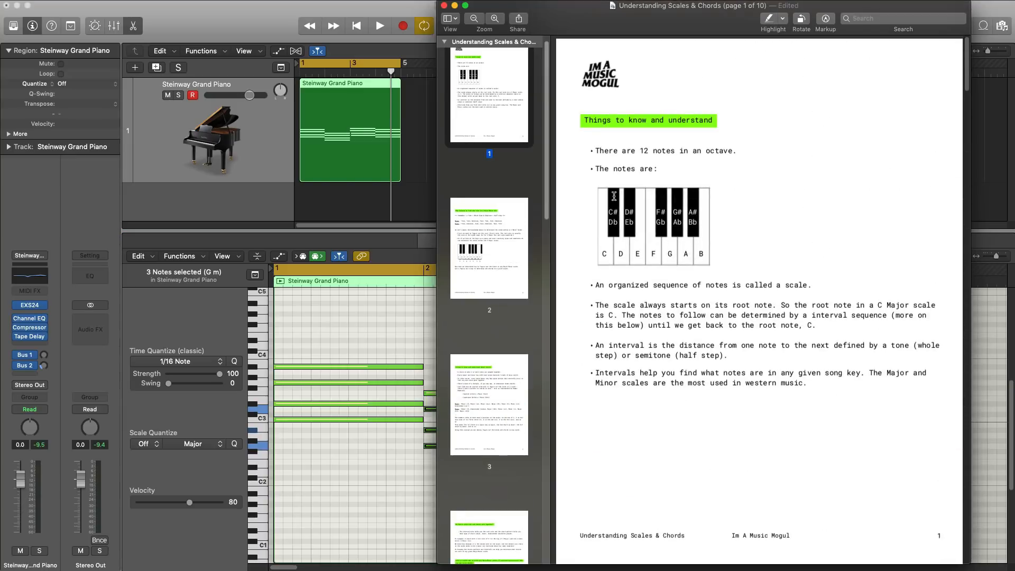
left_click_drag(650, 5, 506, 5)
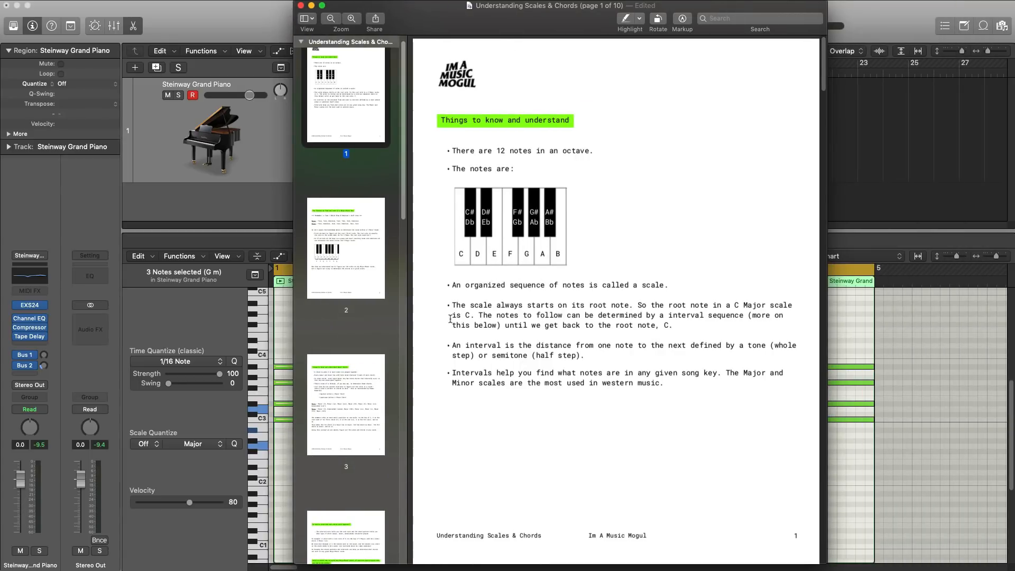
scroll(315, 474, "down", 15)
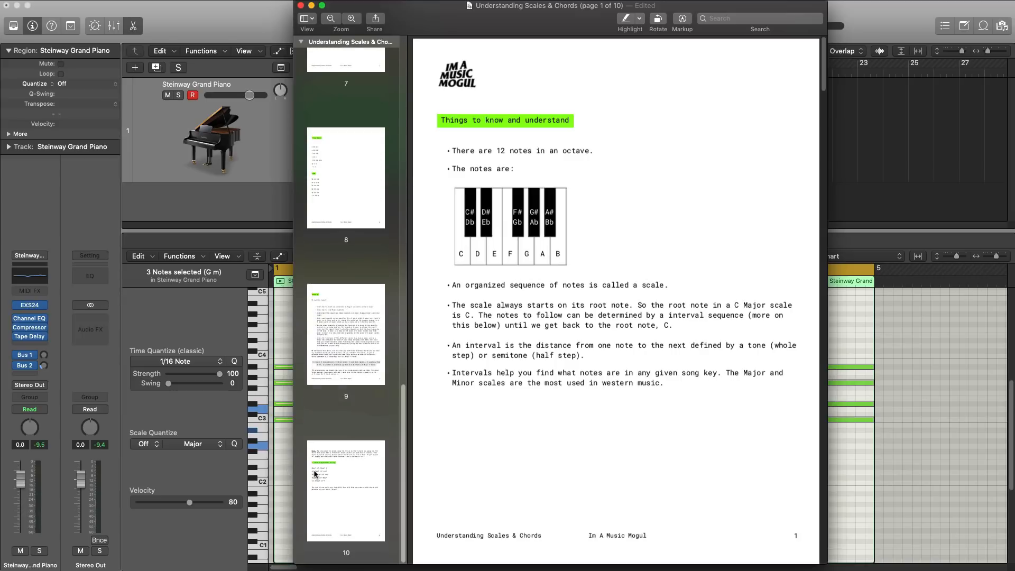
scroll(315, 474, "up", 15)
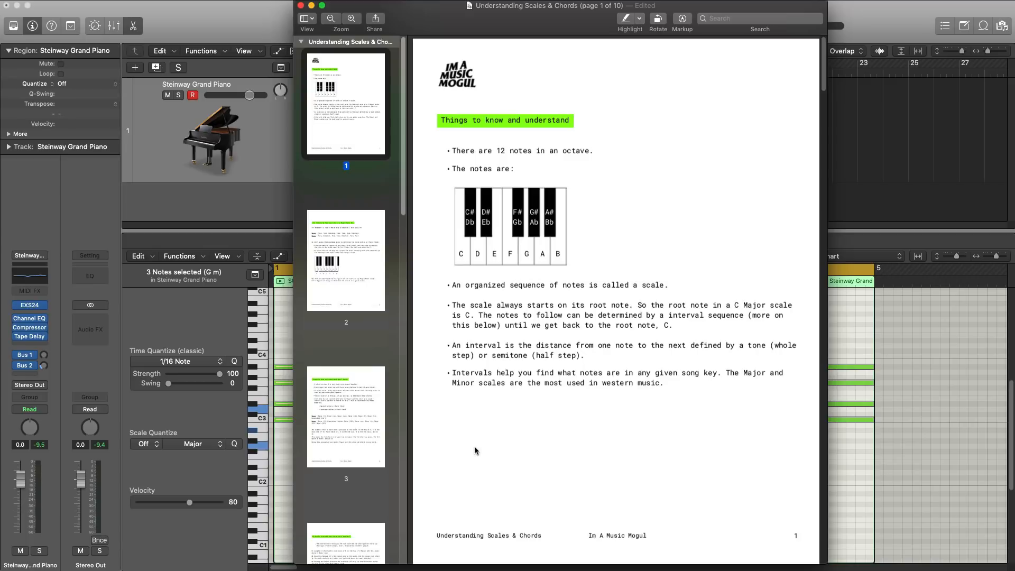
Skim the guide's scale formulas, chord rules, chord charts and progressions, and return to page 1.
scroll(489, 413, "down", 10)
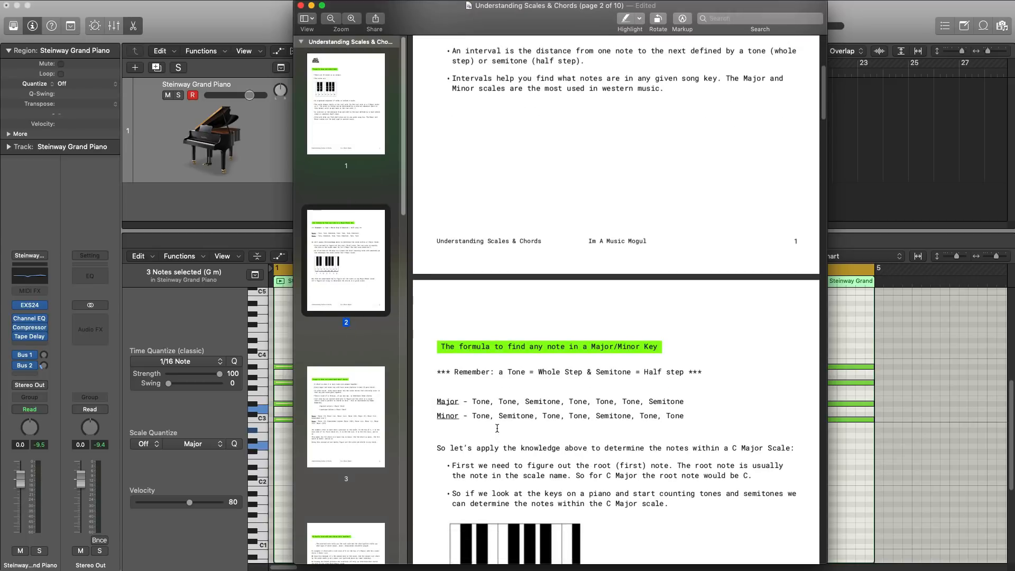
scroll(512, 438, "down", 3)
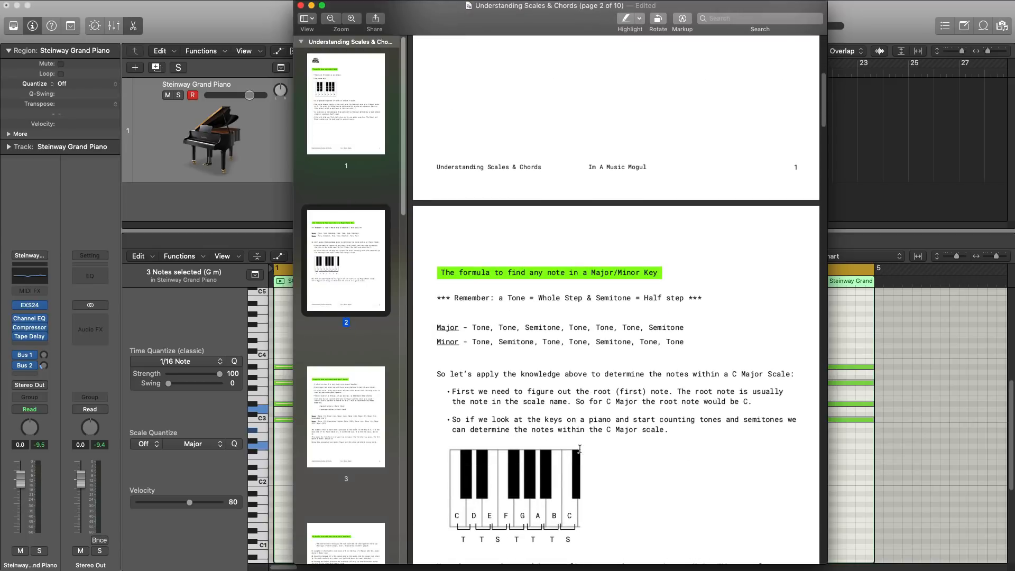
scroll(580, 450, "down", 20)
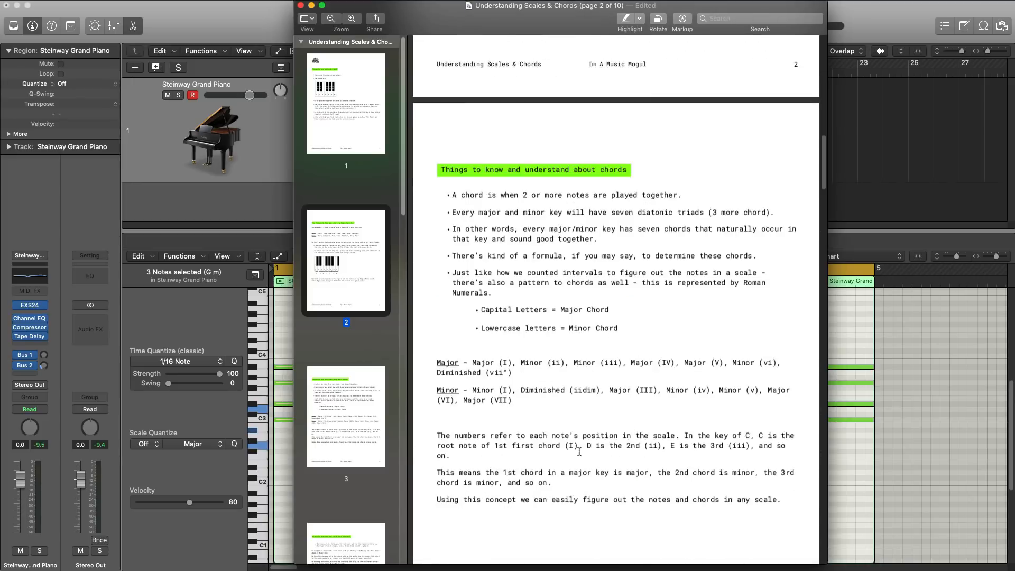
scroll(578, 457, "down", 20)
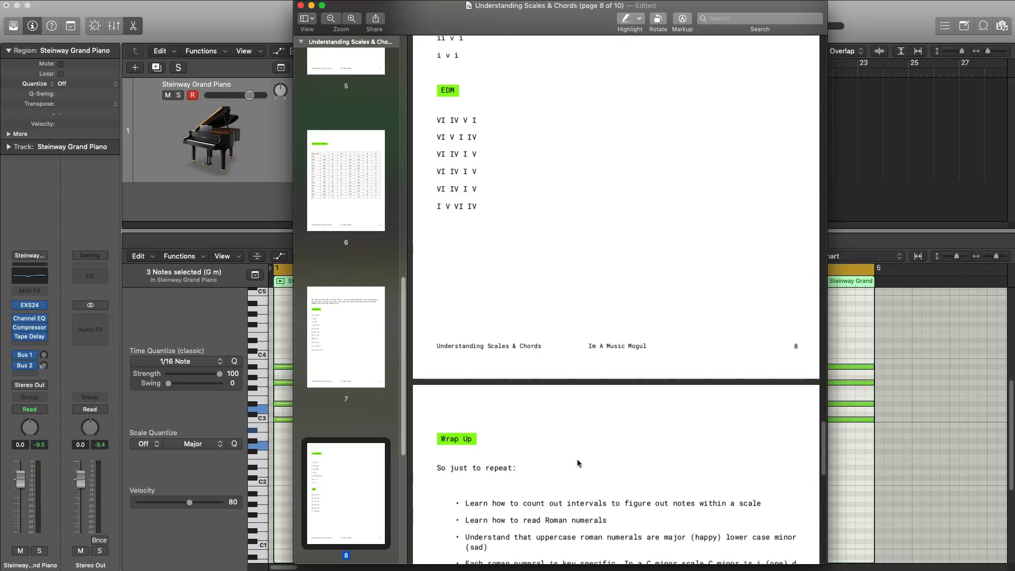
scroll(577, 458, "up", 10)
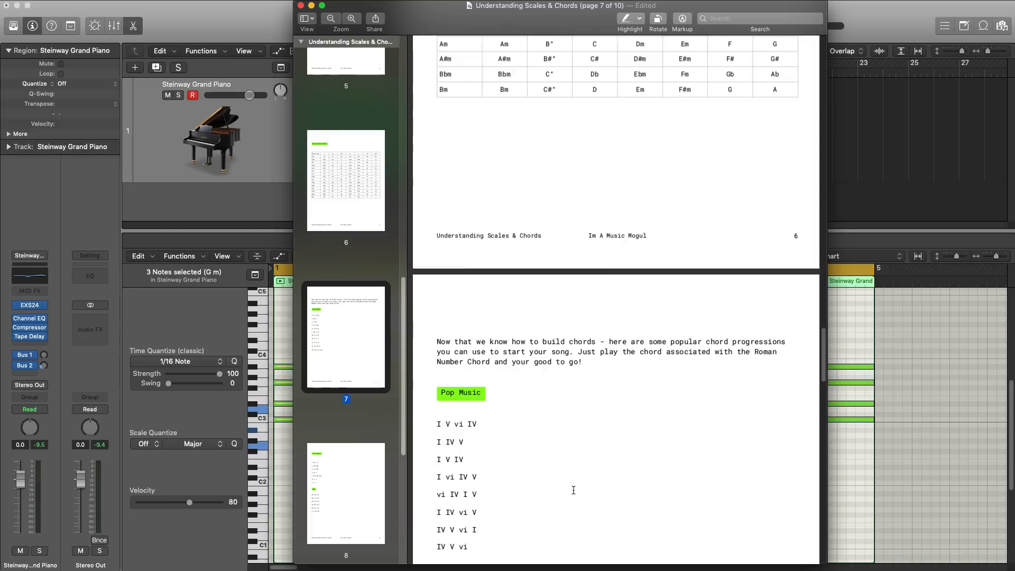
scroll(523, 417, "up", 15)
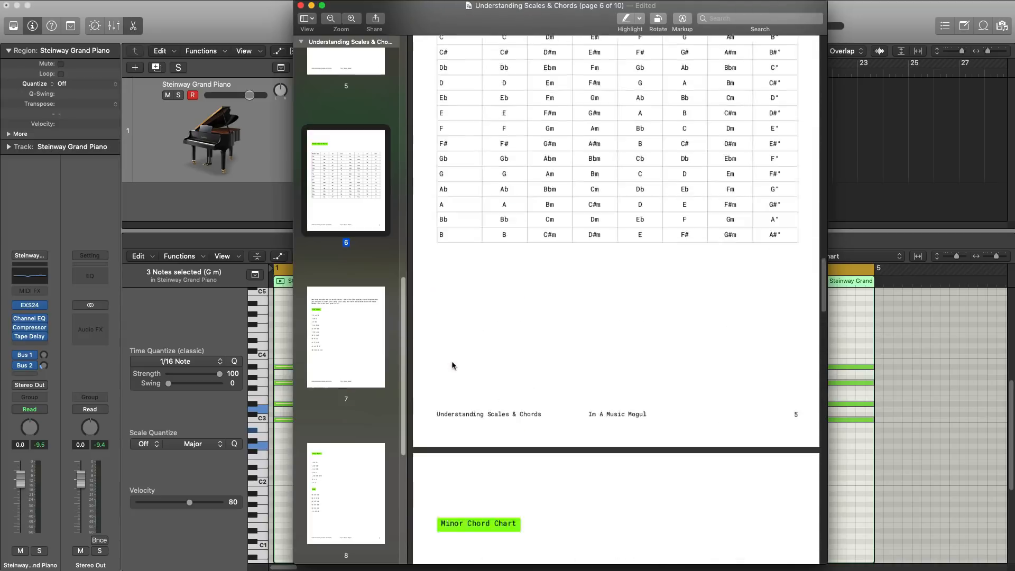
scroll(452, 364, "up", 20)
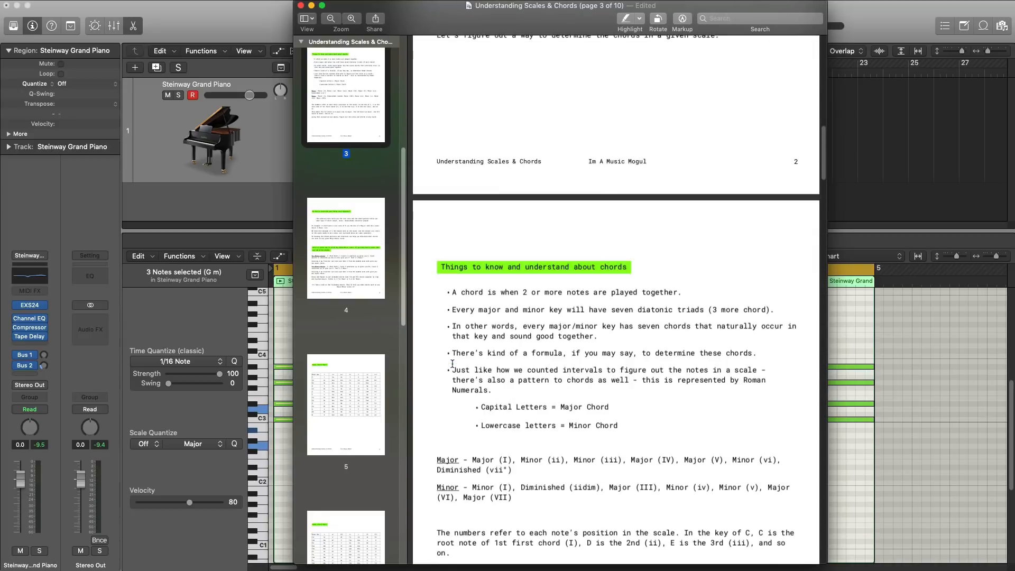
scroll(453, 367, "up", 15)
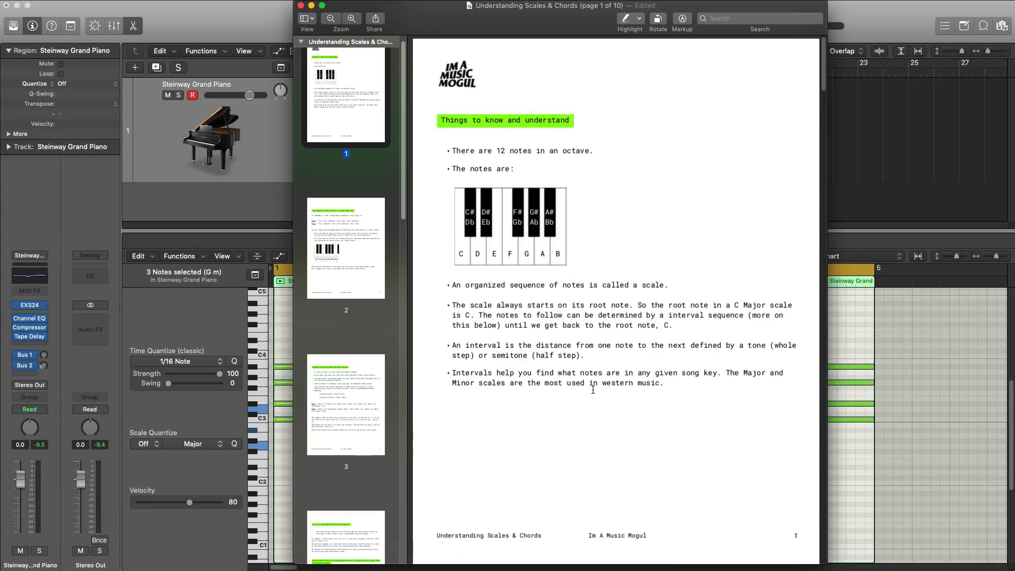
Examine the major and minor chord-writing rules on page 4 and the C row of the Major Chord Chart on page 5.
scroll(598, 399, "down", 20)
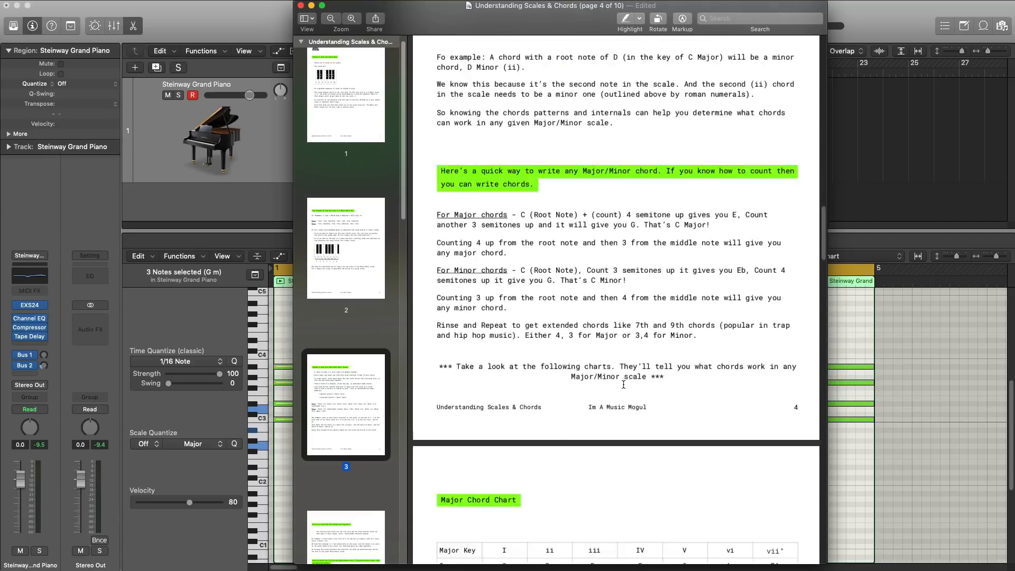
scroll(624, 385, "up", 3)
scroll(449, 120, "down", 20)
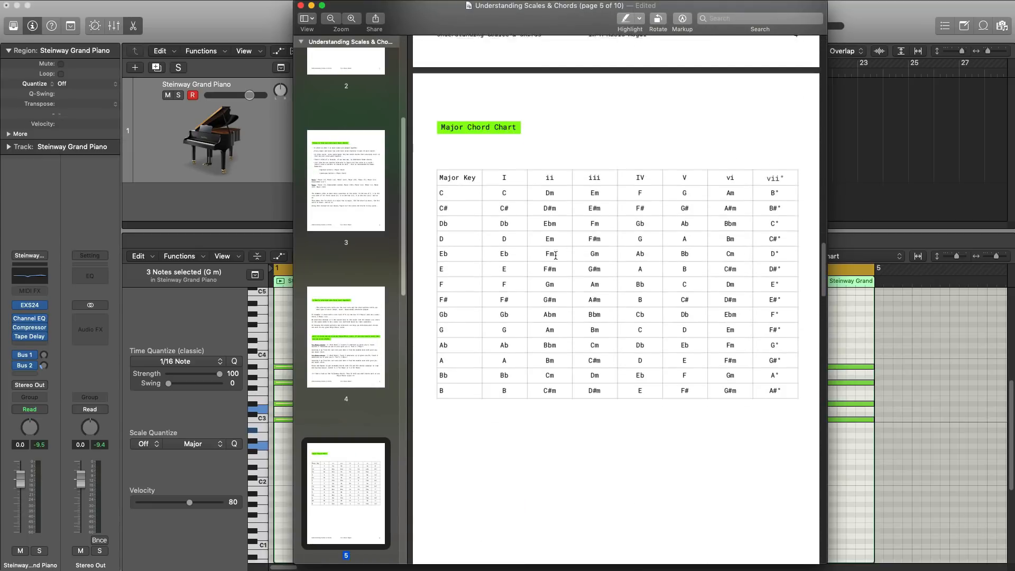
scroll(532, 217, "up", 7)
scroll(532, 218, "up", 14)
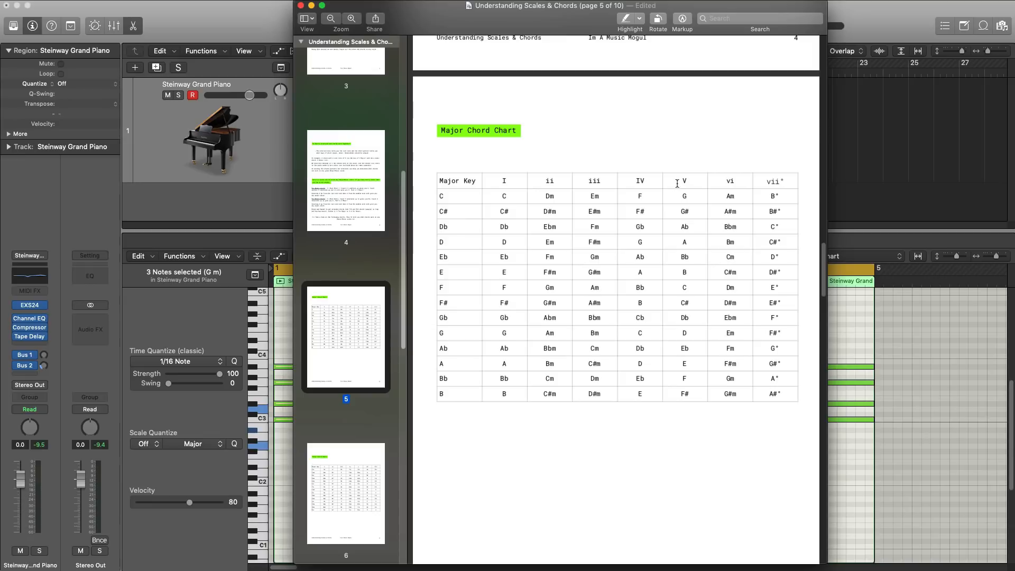
left_click_drag(505, 196, 499, 196)
left_click(677, 180)
Review the chord progressions for Pop Music, Trap Music and EDM on pages 7 and 8, highlighting the Pop Music list.
scroll(650, 211, "down", 15)
scroll(650, 211, "down", 5)
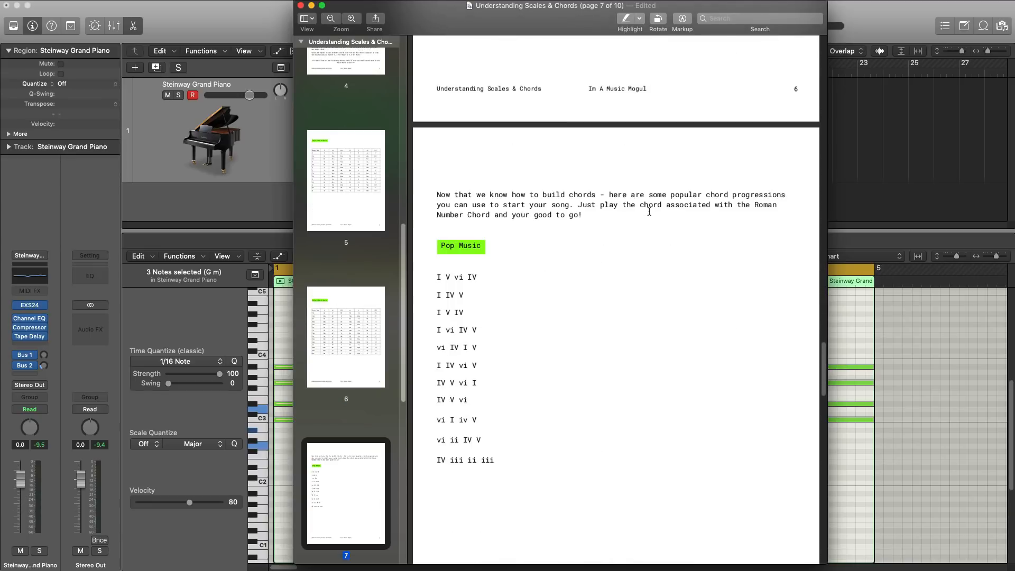
scroll(588, 271, "down", 1)
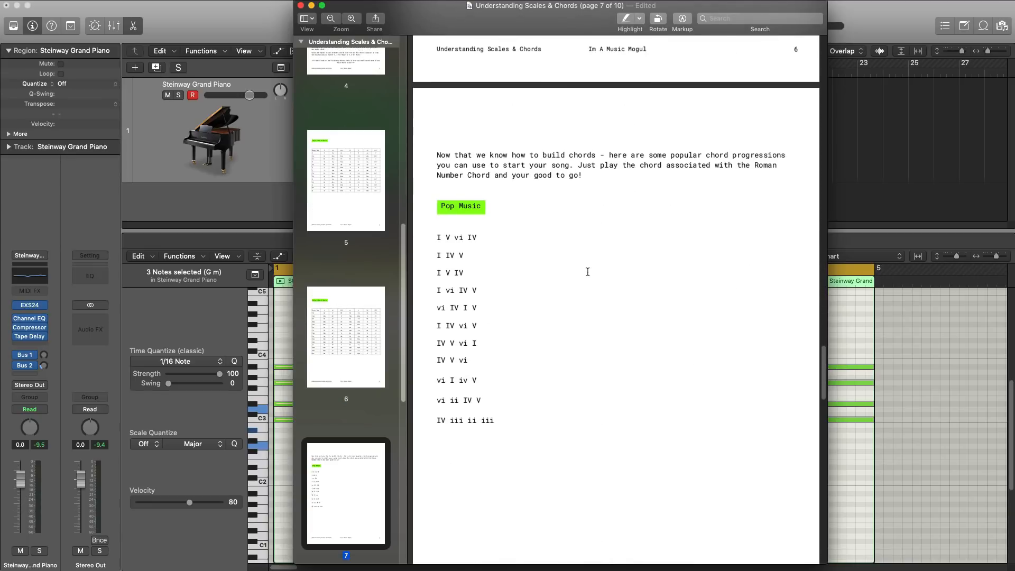
left_click(450, 211)
left_click_drag(495, 421, 419, 236)
scroll(524, 249, "down", 8)
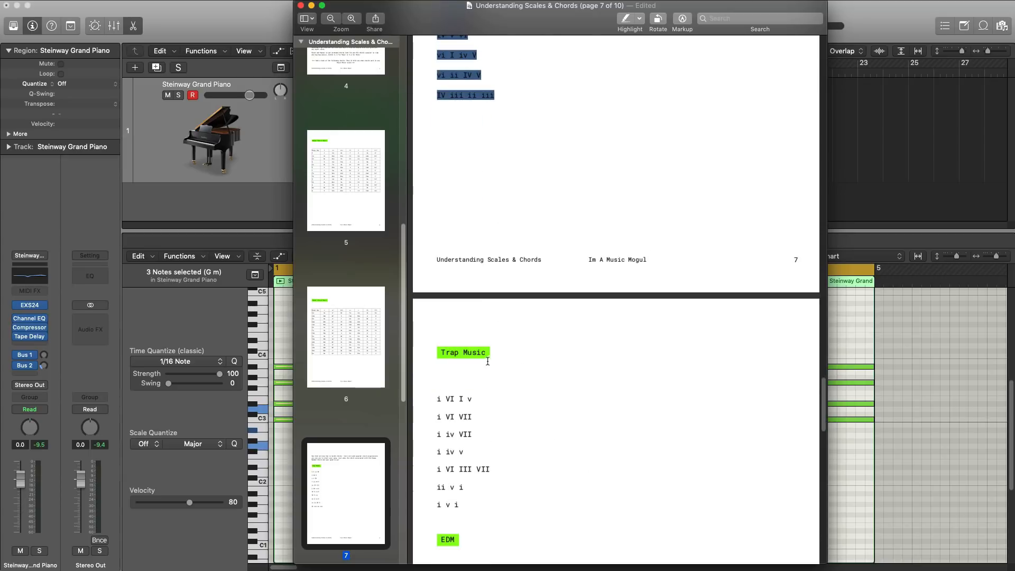
scroll(487, 361, "down", 5)
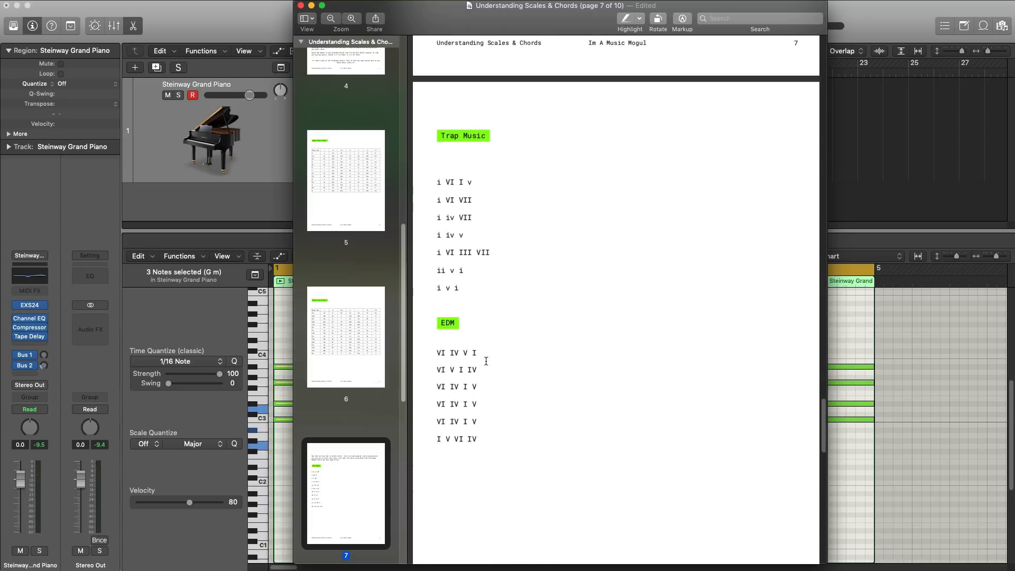
scroll(556, 408, "up", 12)
left_click(567, 399)
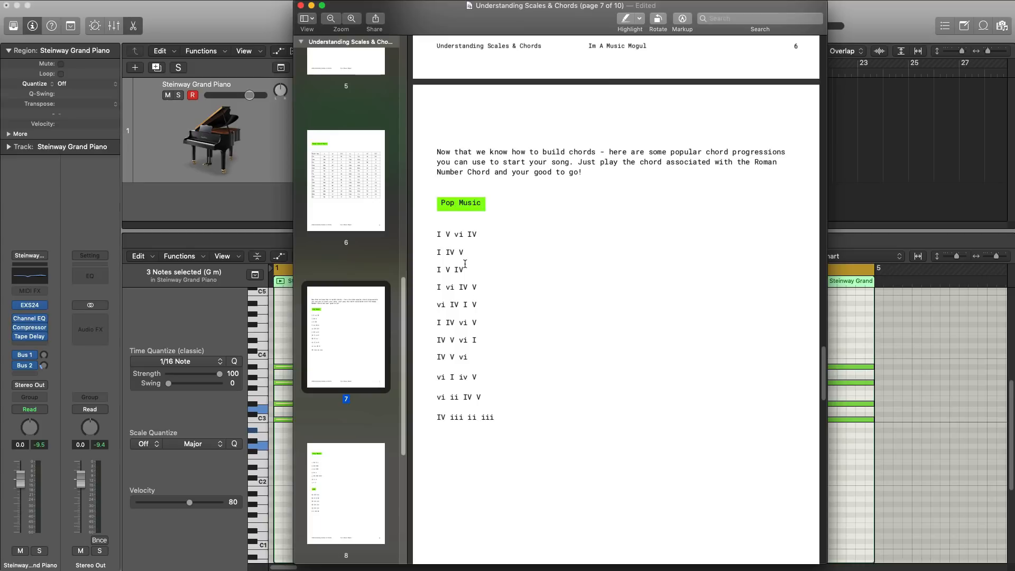
Return to the Major Chord Chart on page 5 and look up the I chord for the key of C.
scroll(450, 253, "up", 10)
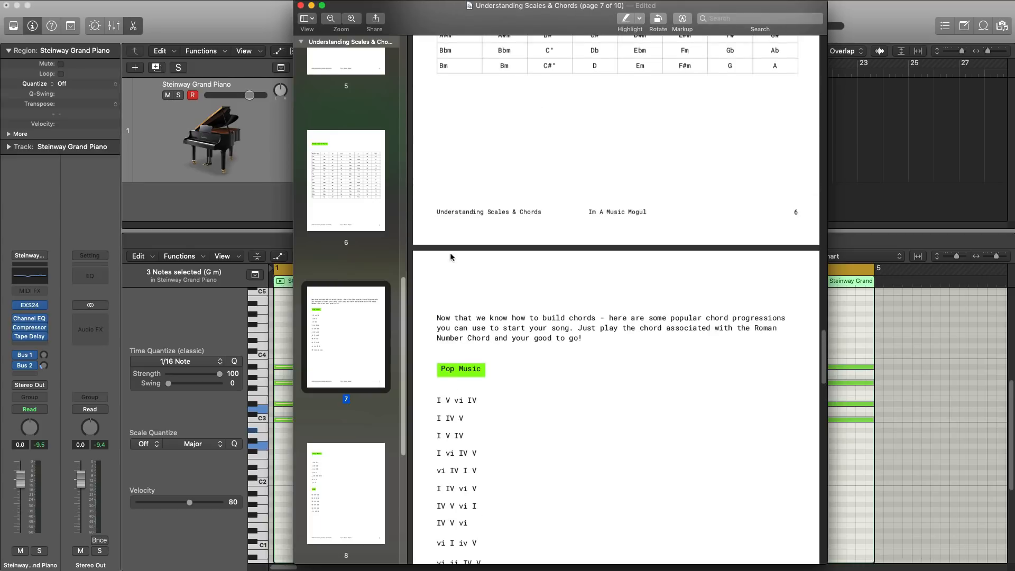
scroll(379, 200, "up", 3)
left_click(359, 221)
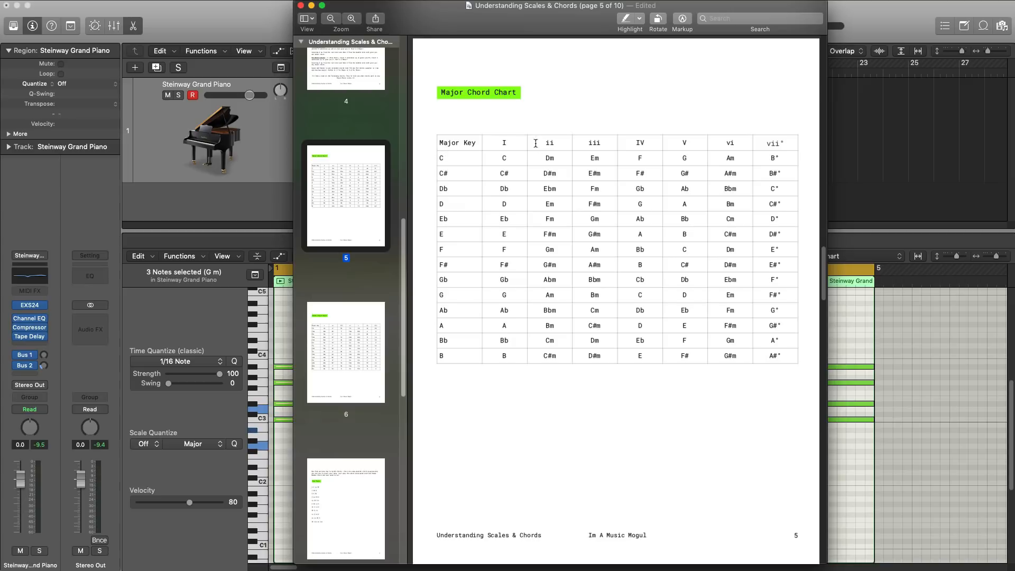
double_click(504, 157)
Back in Logic Pro, make the bar 1 chord C major by raising D#3 to E3 and deleting A#3, and delete the chords in bars 2 to 4.
left_click(259, 202)
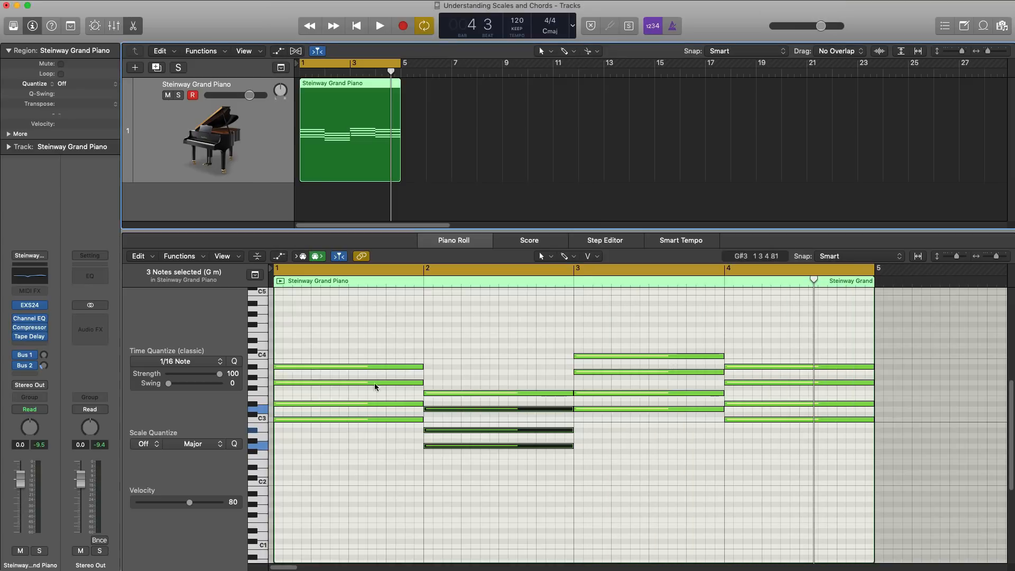
left_click(308, 404)
left_click_drag(308, 403, 308, 398)
left_click(329, 360)
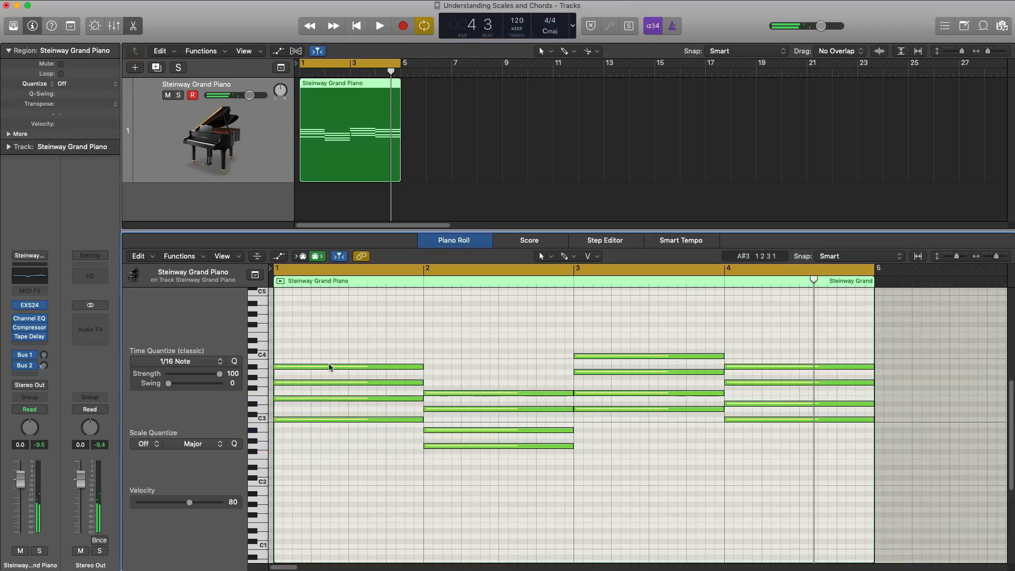
left_click(330, 367)
key("Delete")
left_click_drag(527, 302, 765, 482)
key("Delete")
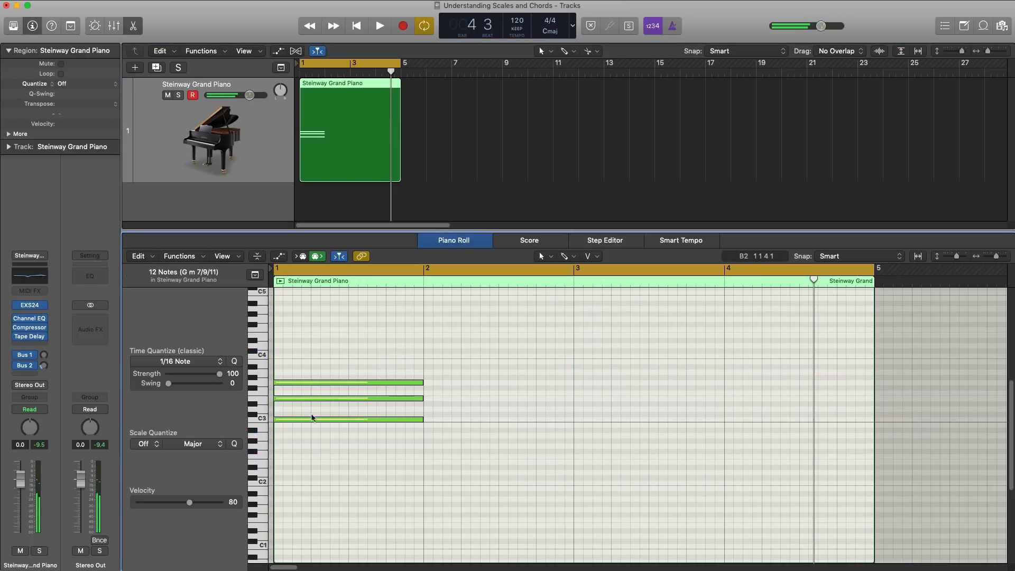
Play back the C major chord in bar 1 and select its three notes to check the chord name.
key("space")
key("space")
left_click_drag(376, 467, 356, 397)
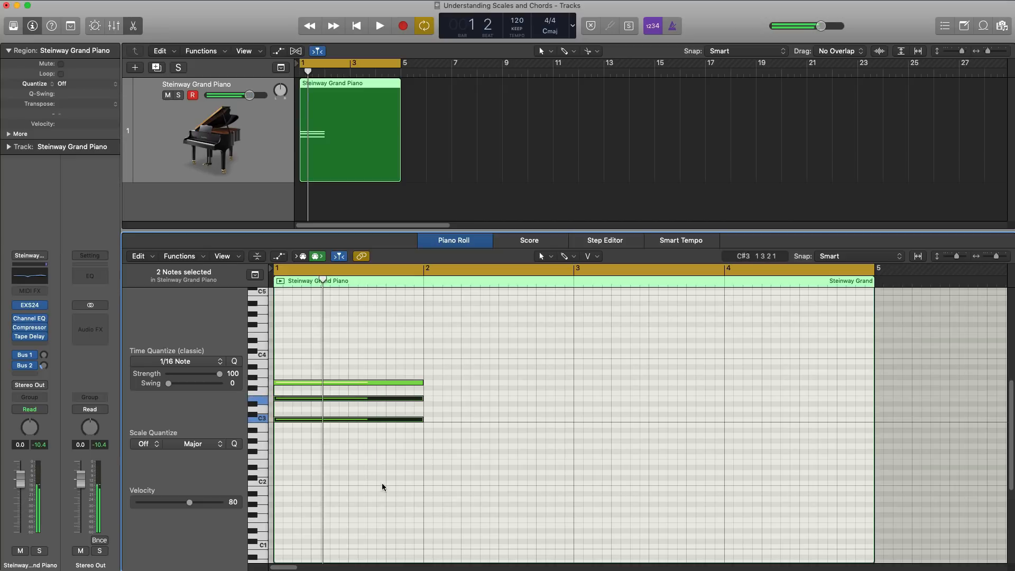
left_click_drag(411, 550, 380, 391)
key("space")
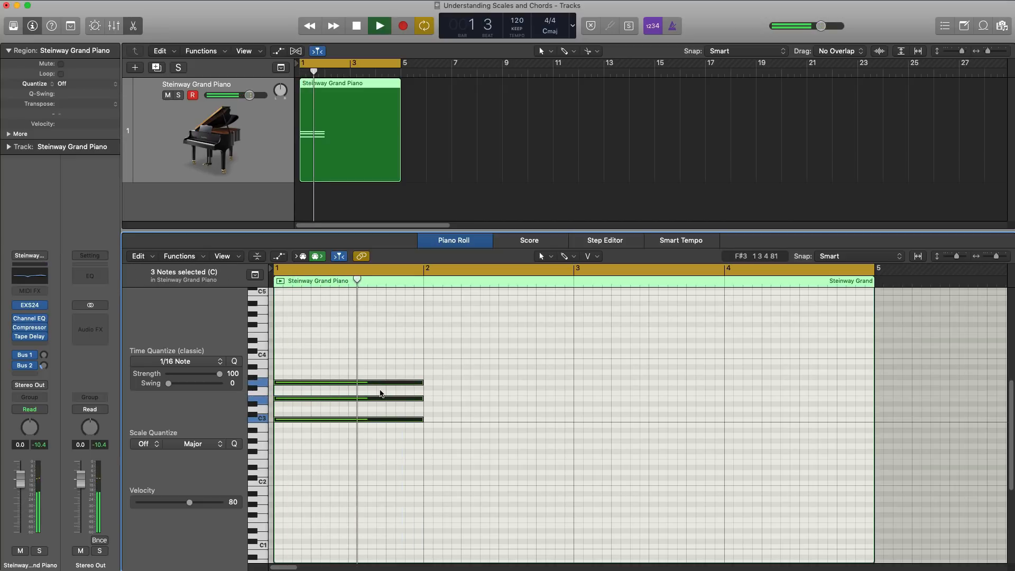
Switch to the PDF guide, look up the V chord for the key of C in the Major Chord Chart, and return to Logic Pro.
key("super+Tab")
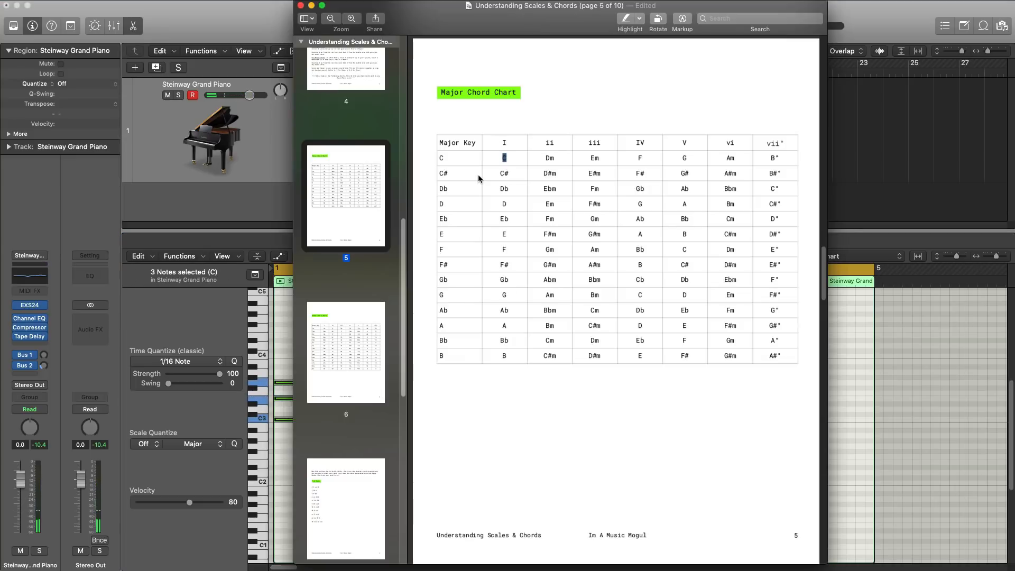
left_click_drag(691, 159, 681, 160)
left_click(832, 168)
left_click(379, 119)
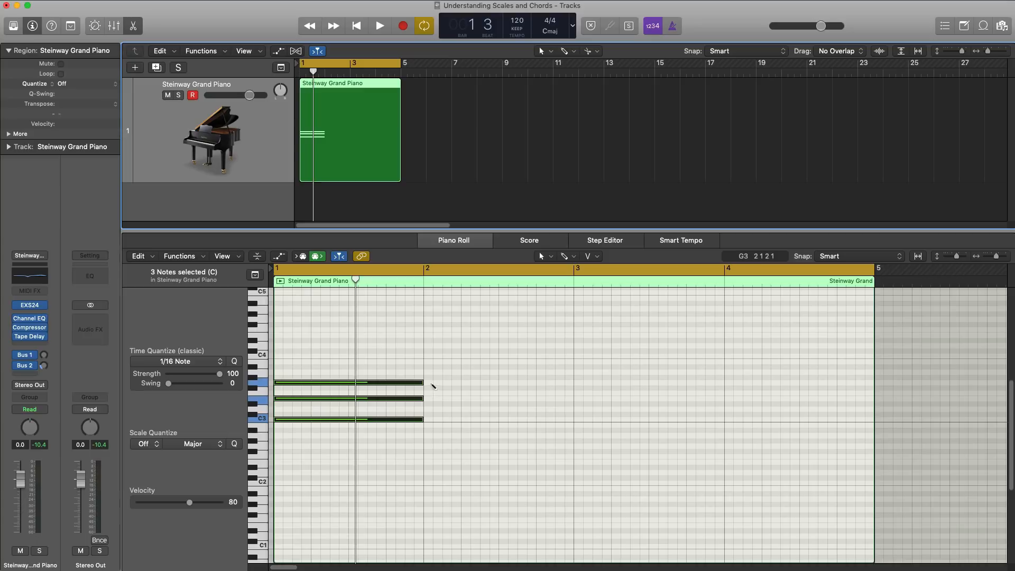
Build a G major chord across bar 2 with the notes G3, B3 and D4, and play it back.
left_click_drag(429, 383, 573, 383)
left_click_drag(426, 382, 443, 346)
key("space")
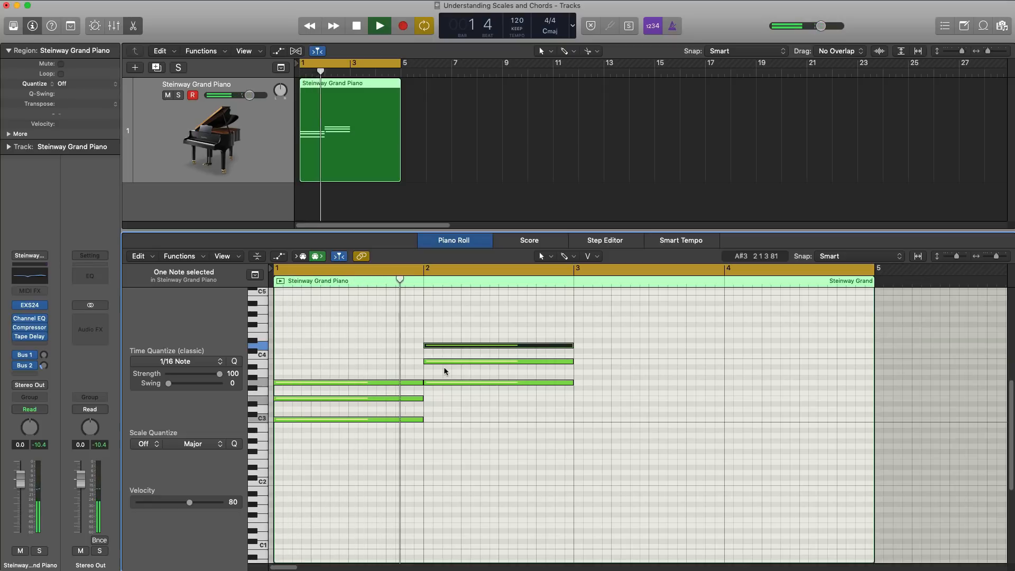
key("space")
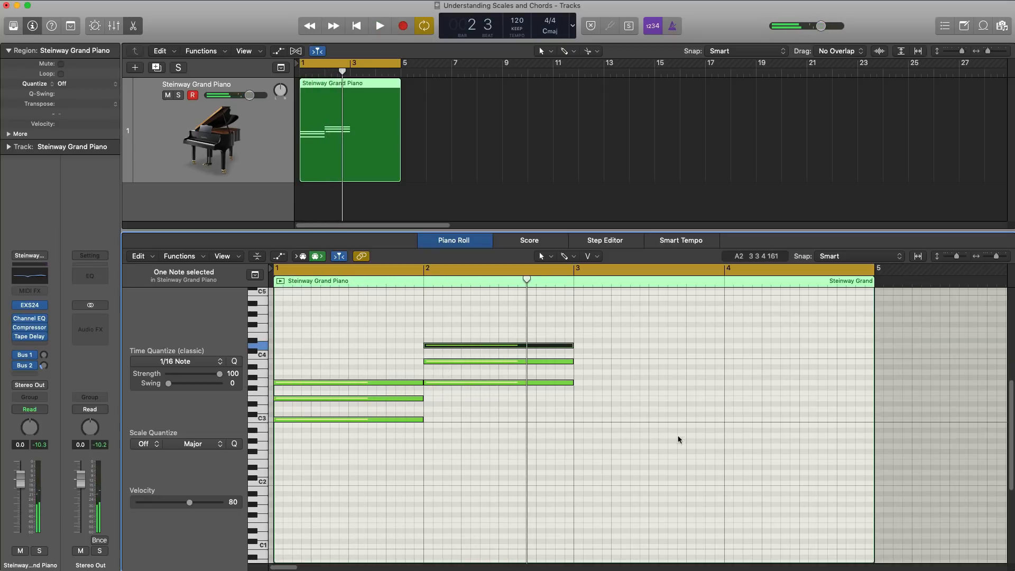
Lower all three notes of the bar 2 G major chord by one octave and play back the result.
left_click_drag(679, 437, 499, 331)
key("alt+shift+Down")
key("space")
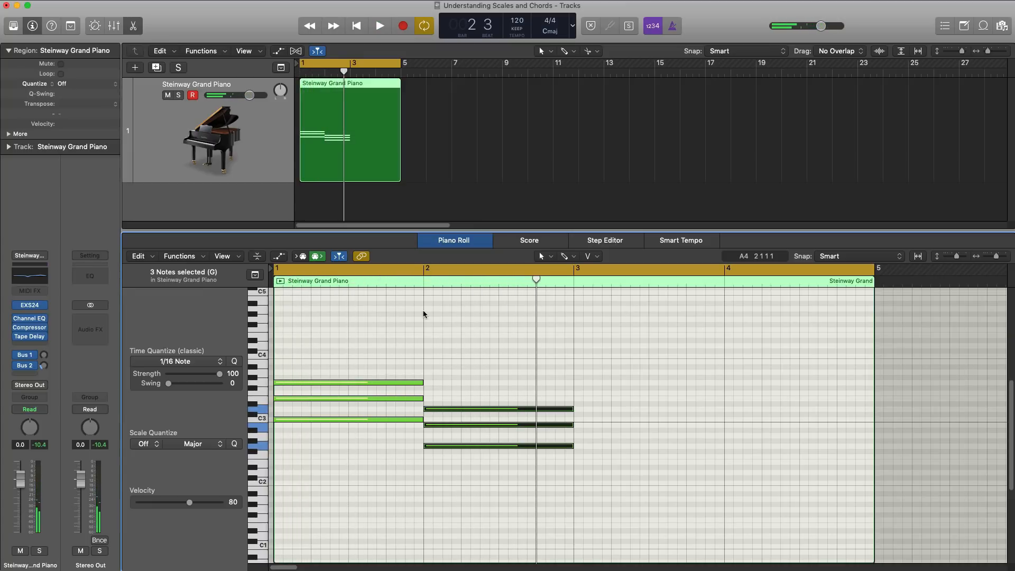
In the PDF guide, check the I V vi IV pop progression, look up the vi chord for the key of C, and return to Logic Pro.
key("super+Tab")
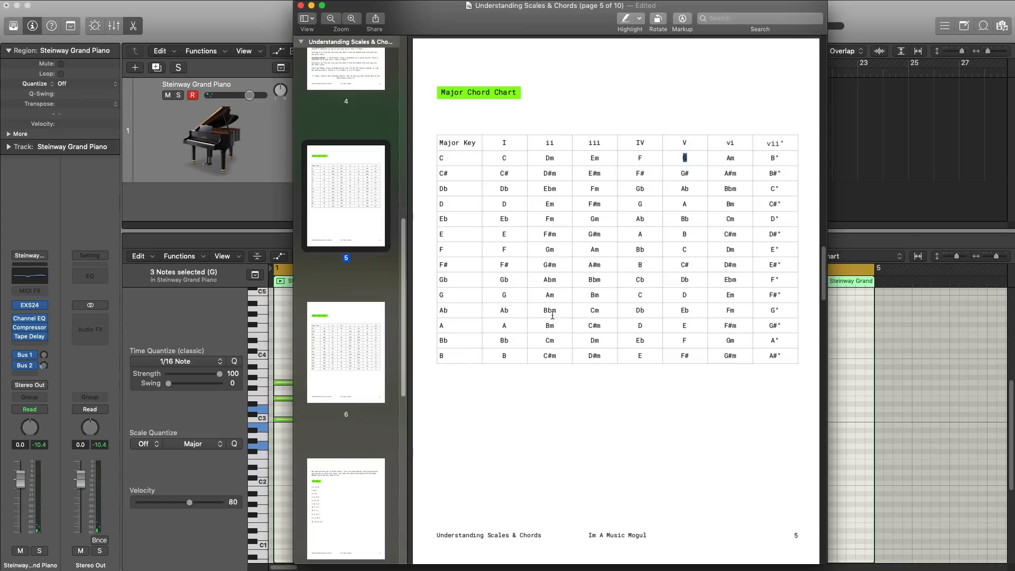
scroll(541, 293, "down", 15)
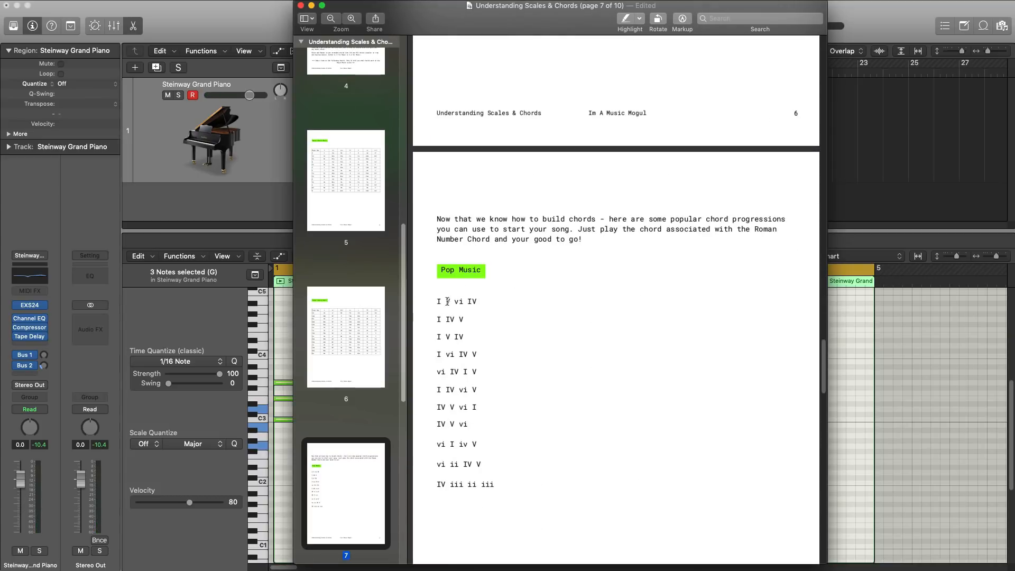
left_click_drag(455, 303, 461, 305)
left_click(458, 309)
left_click(357, 180)
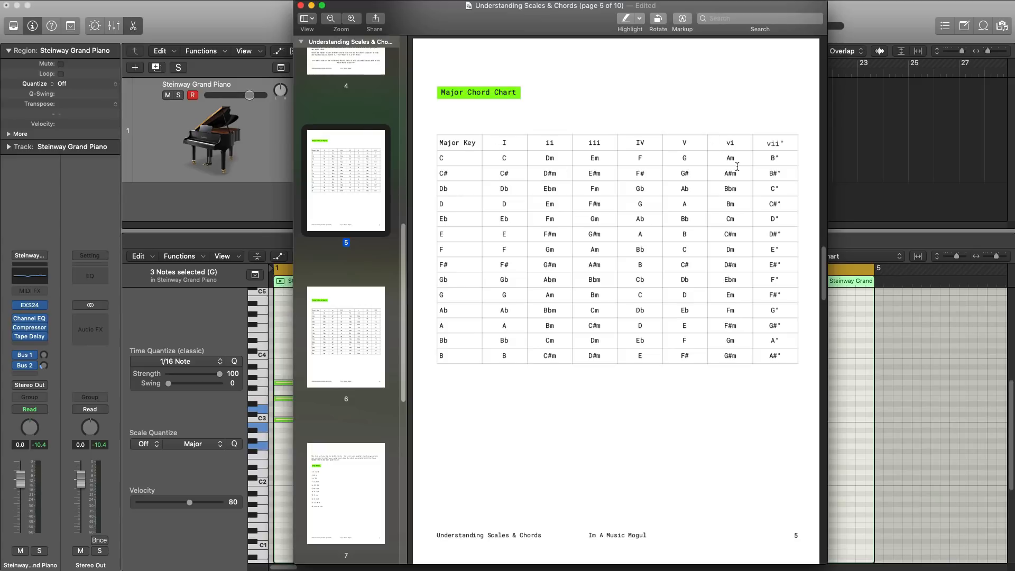
left_click(720, 156)
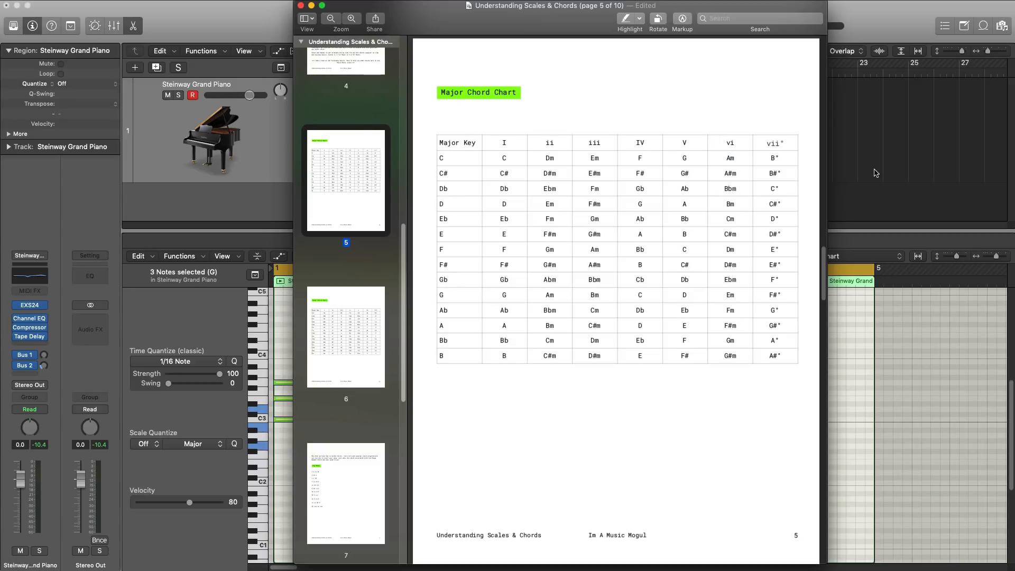
left_click(871, 197)
left_click(390, 143)
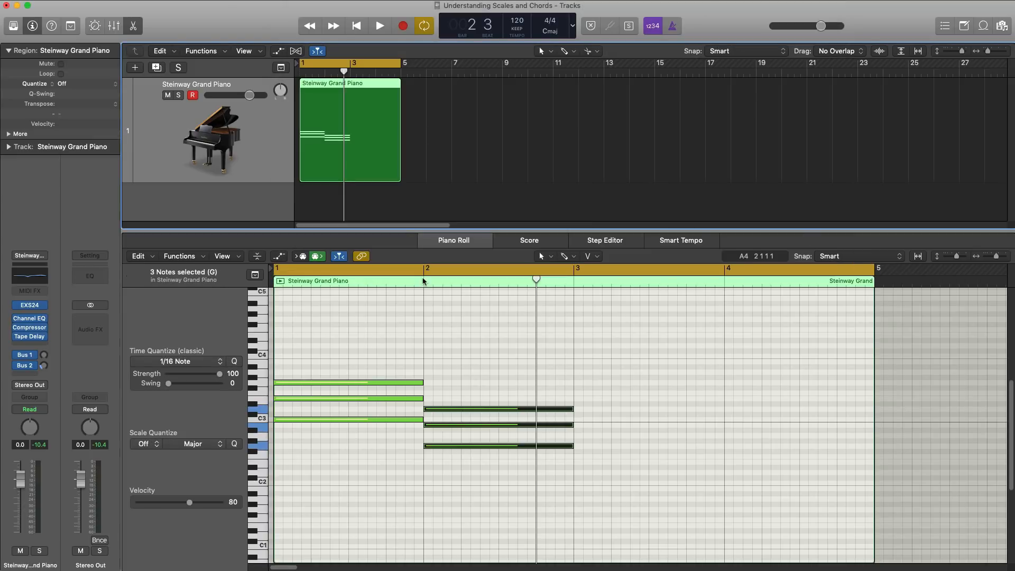
Build an A minor chord across bar 3 with the notes A2, C3 and E3, and play it back.
left_click(578, 438)
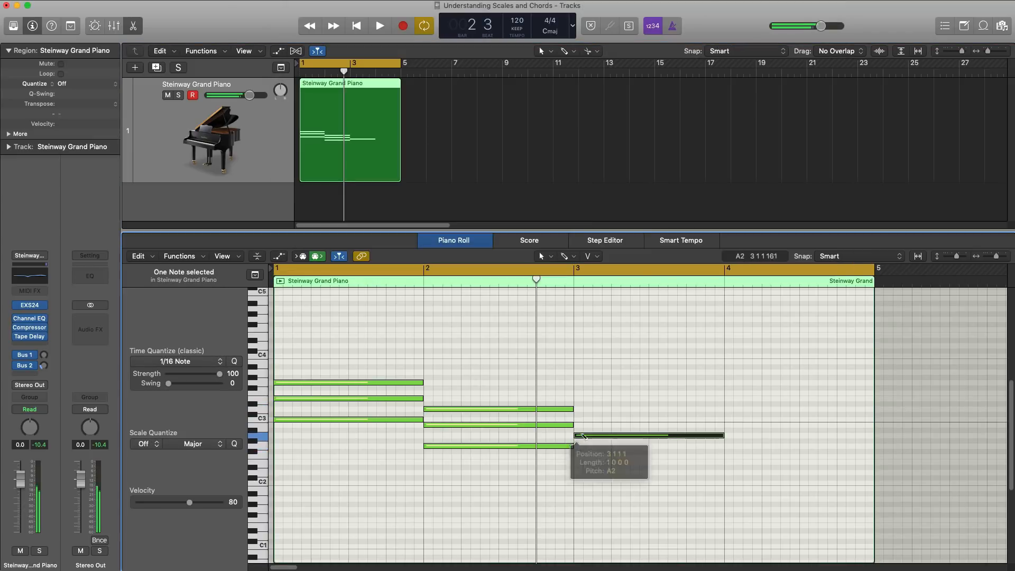
left_click_drag(586, 435, 591, 404)
key("space")
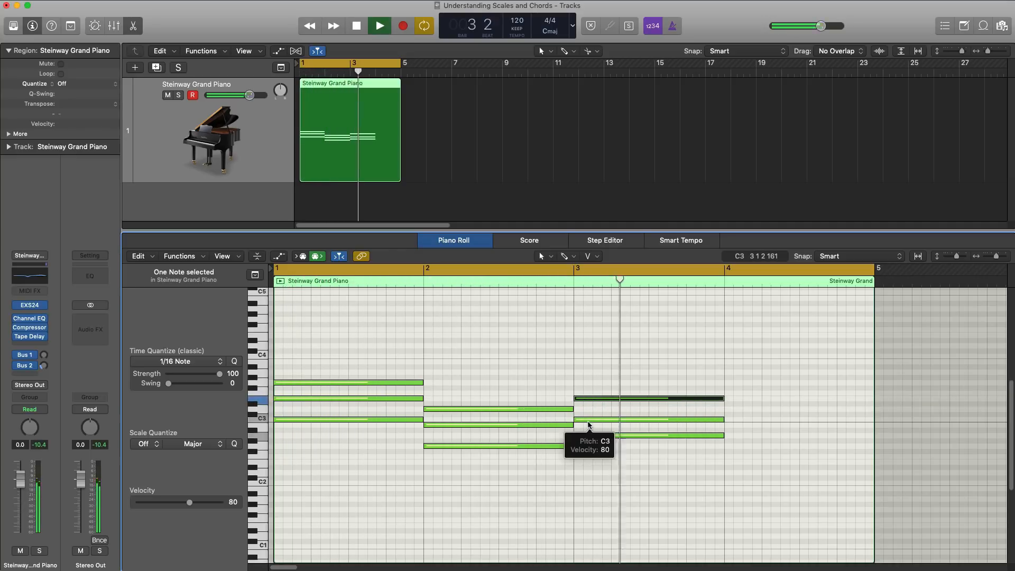
key("space")
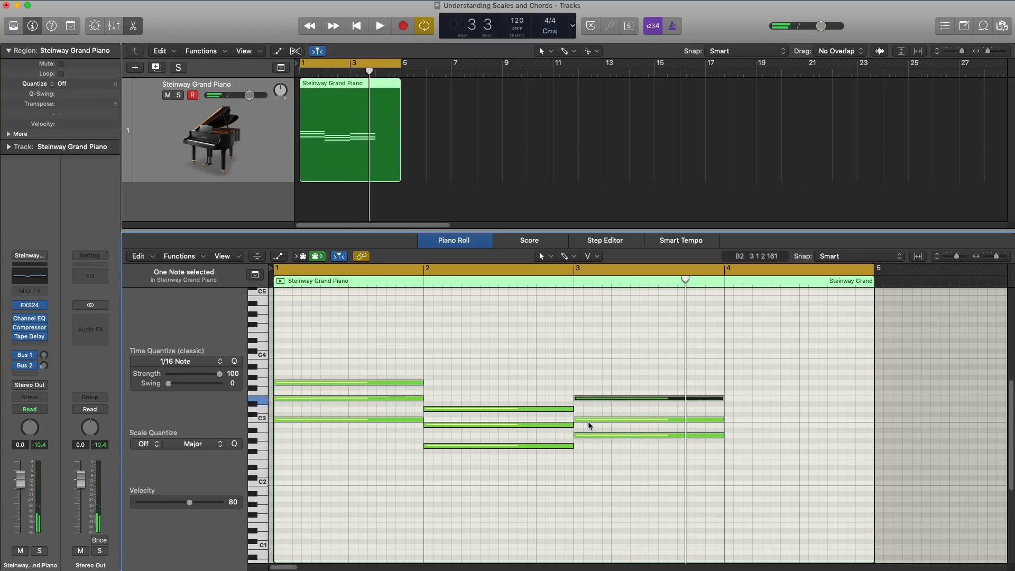
In the PDF guide, check the last chord of the I V vi IV progression, look up IV for C major, and return to Logic Pro.
key("super+Tab")
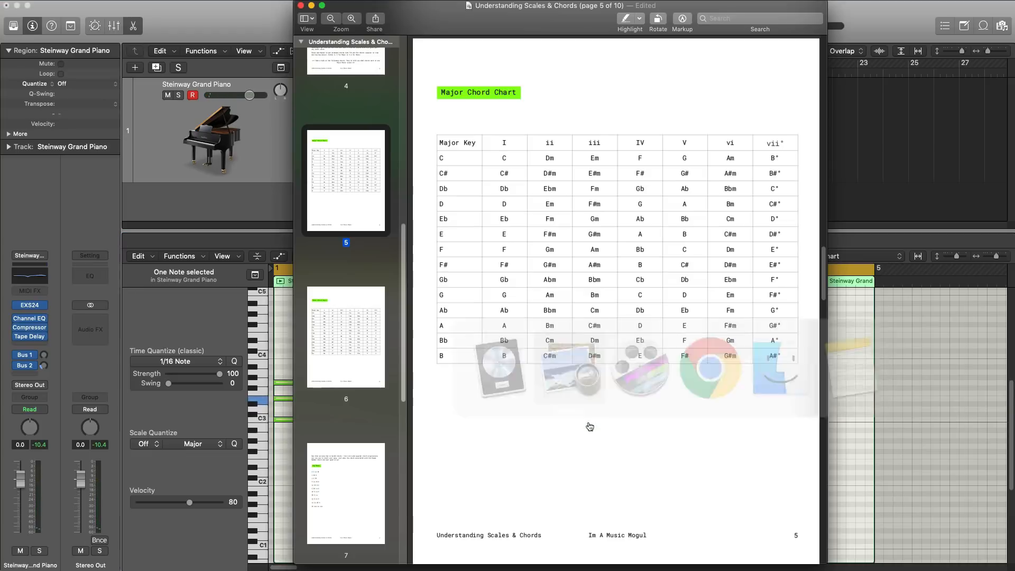
left_click(380, 456)
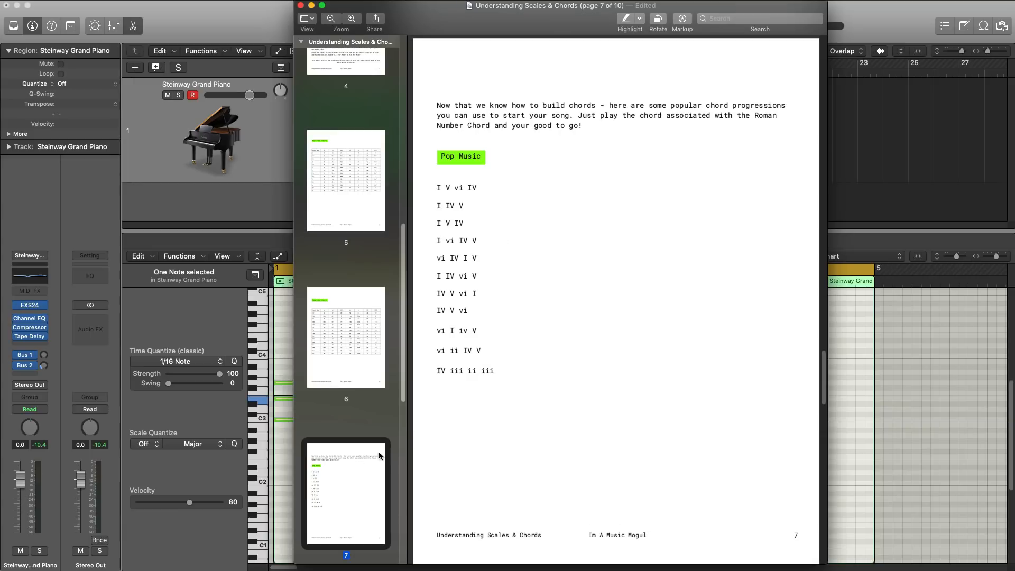
left_click(474, 194)
left_click(372, 186)
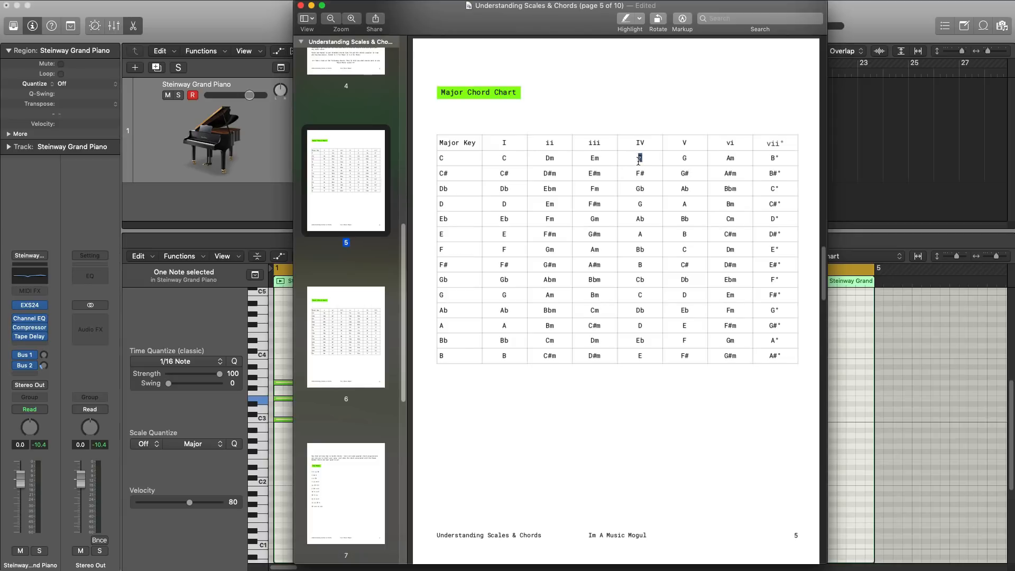
left_click(934, 182)
left_click(328, 130)
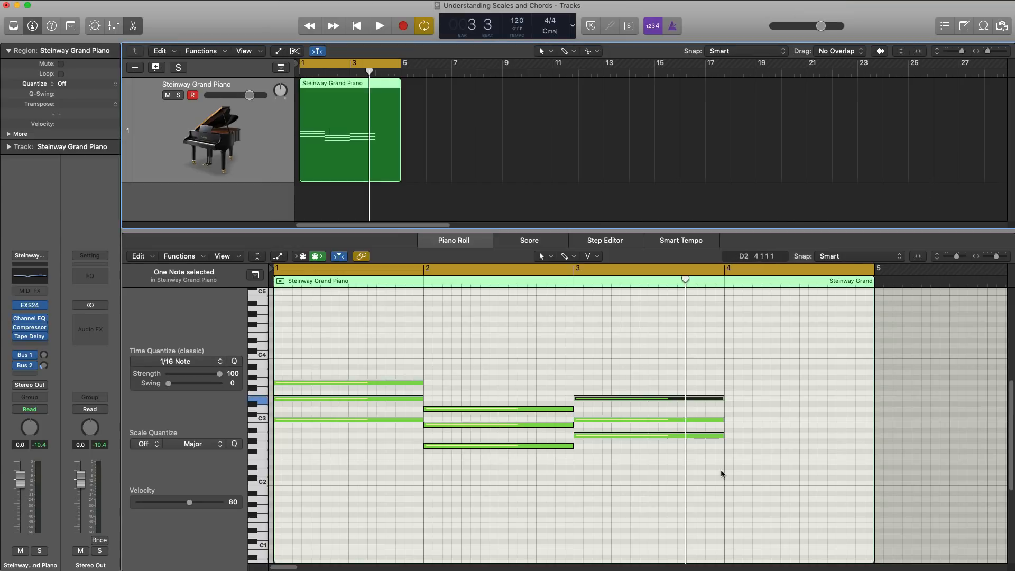
Build an F major chord across bar 4 with the notes F2, A2 and C3, and play back the progression.
left_click(727, 457)
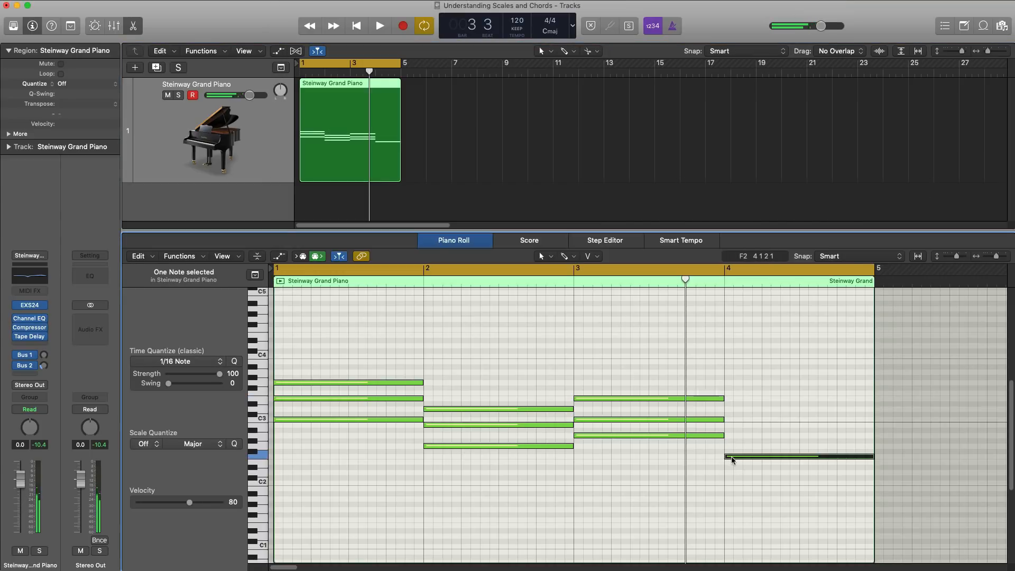
left_click_drag(730, 455, 732, 420)
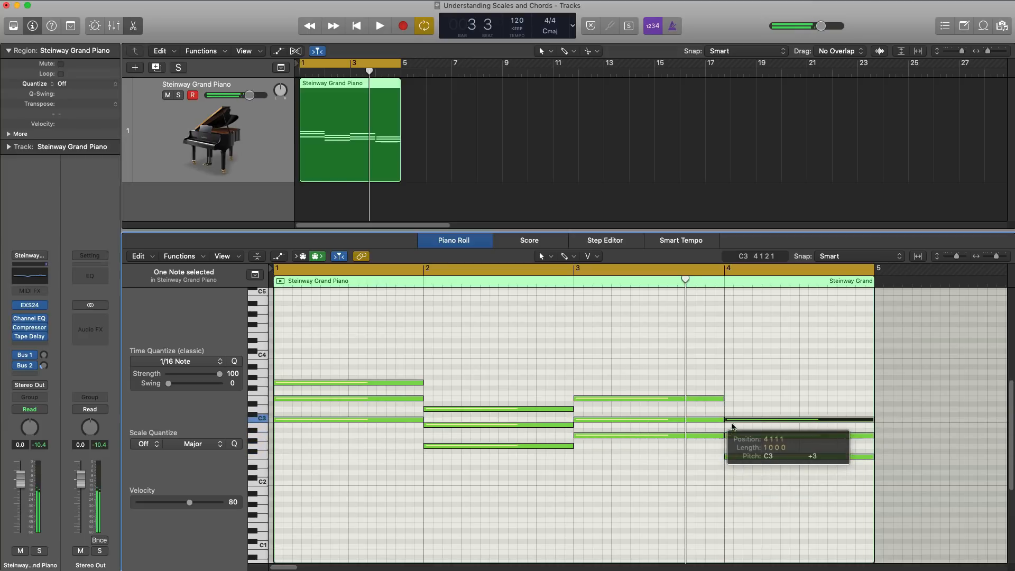
key("space")
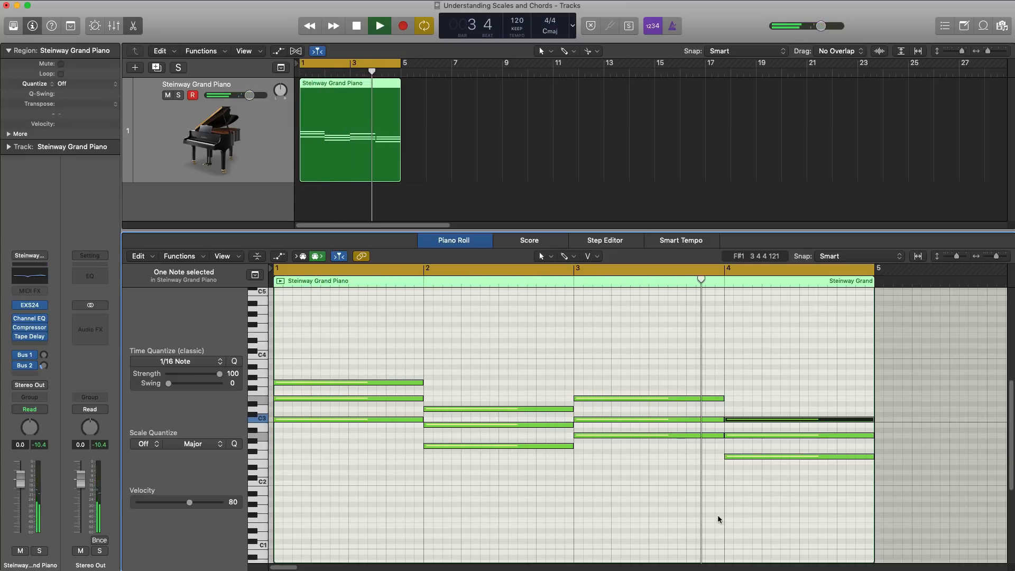
key("space")
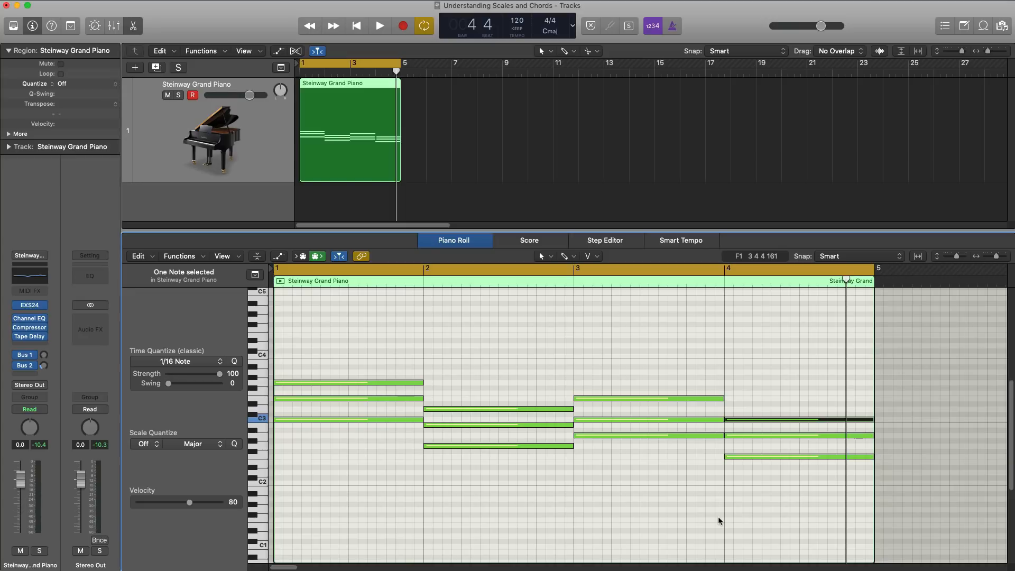
Switch to the PDF guide, review the minor-key chord chart on page 6, and return to Logic Pro.
key("super+Tab")
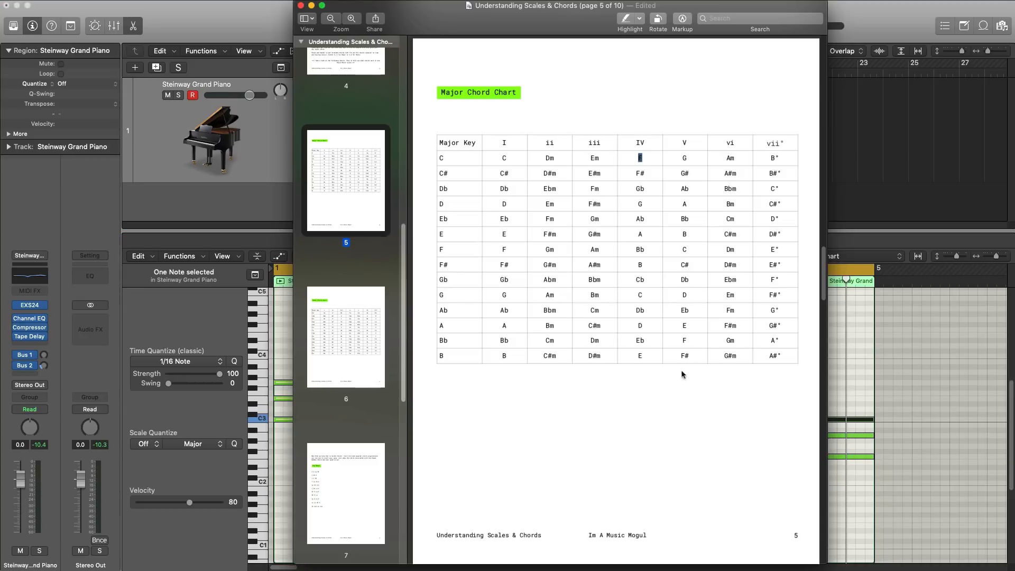
scroll(617, 445, "down", 15)
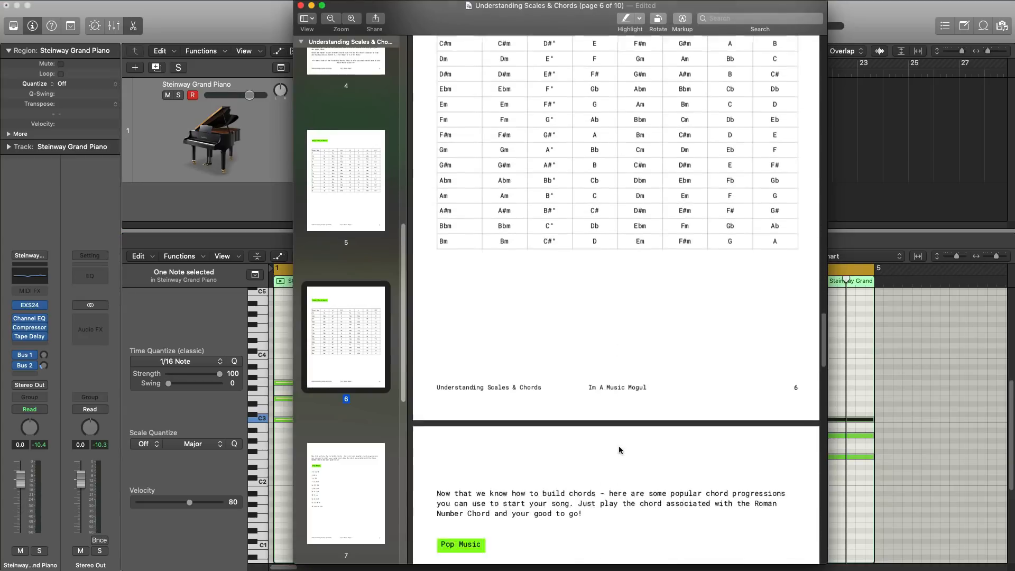
left_click(997, 409)
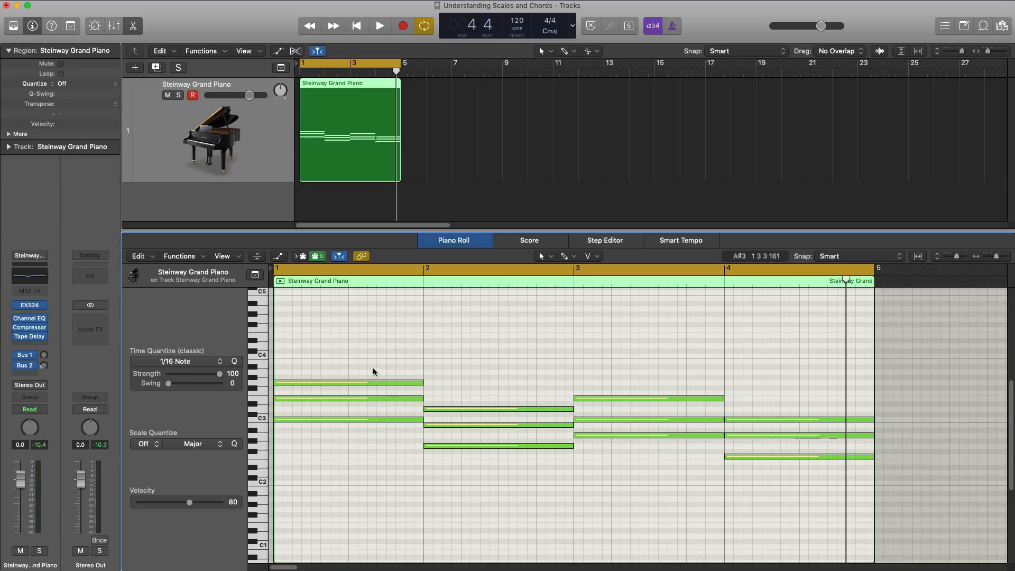
Invert the chords in bars 1, 3 and 4 by lowering their highest notes one octave to G2, E2 and C2, and play them back.
left_click(372, 382)
key("alt+shift+Down")
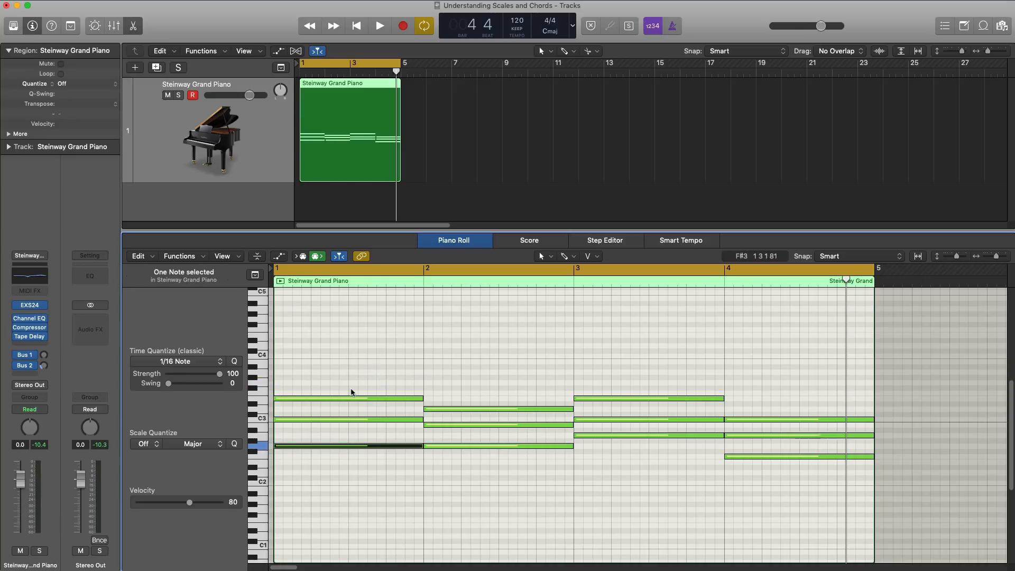
left_click(632, 398)
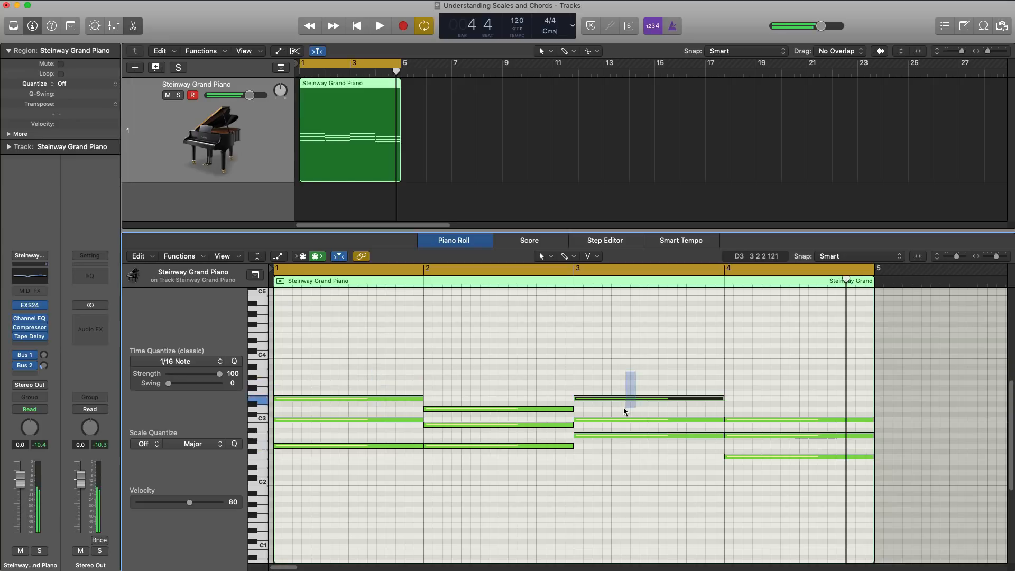
key("alt+shift+Down")
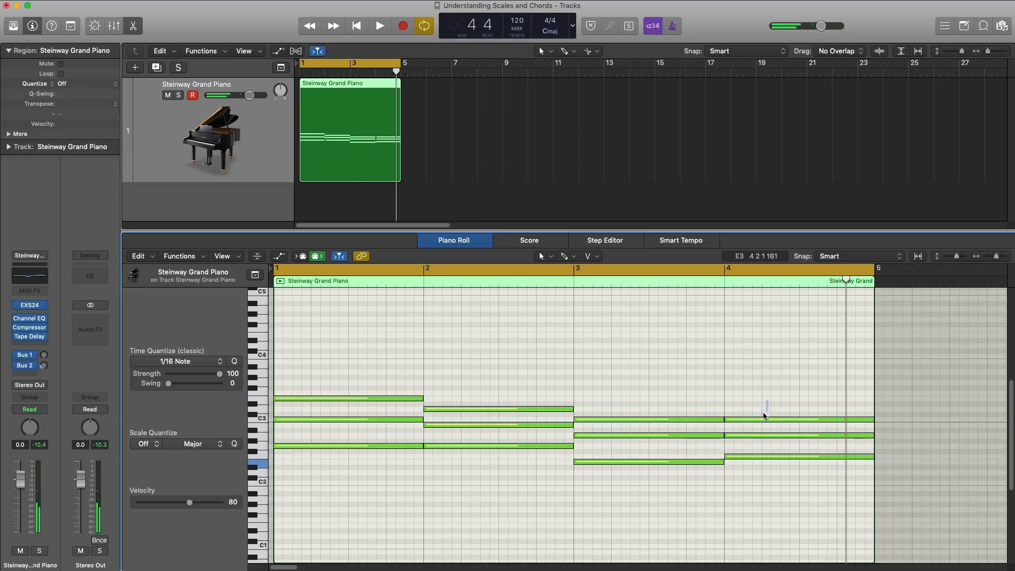
left_click(762, 420)
key("alt+shift+Down")
key("space")
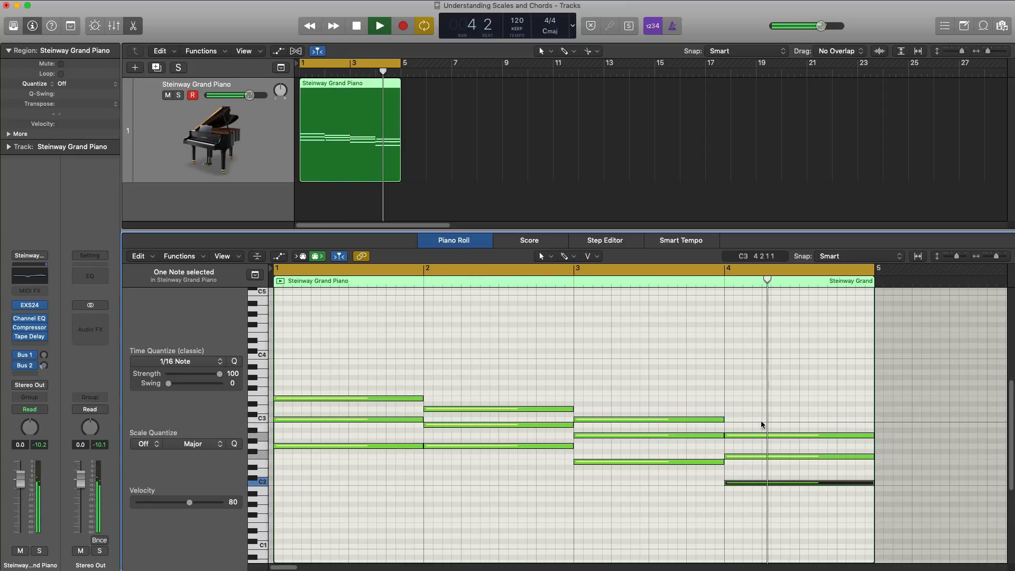
key("space")
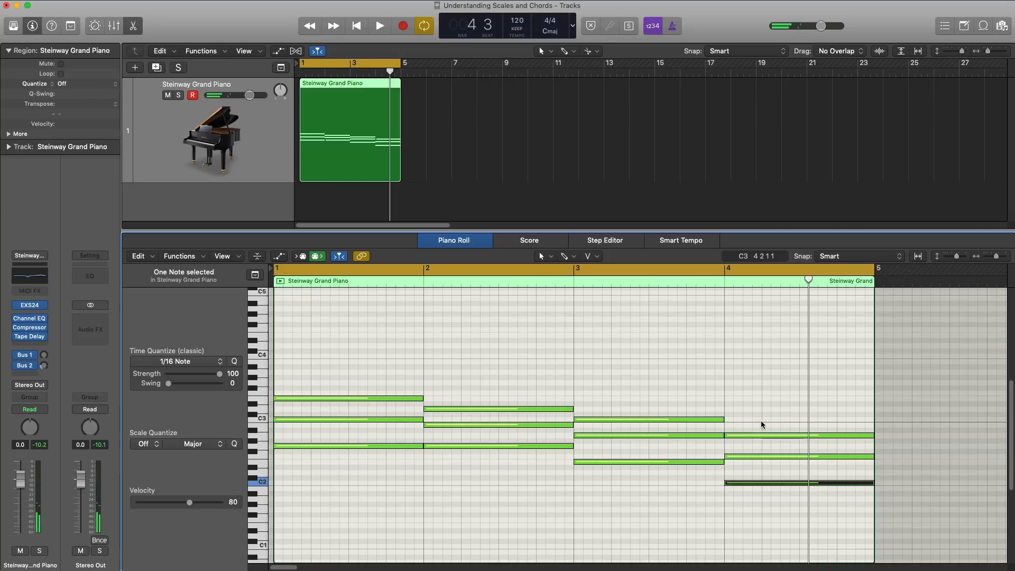
Select the chords in bars 4, 3, 2 and 1 one after another to check their names, and clear the selection.
left_click_drag(765, 404, 750, 528)
left_click(650, 436)
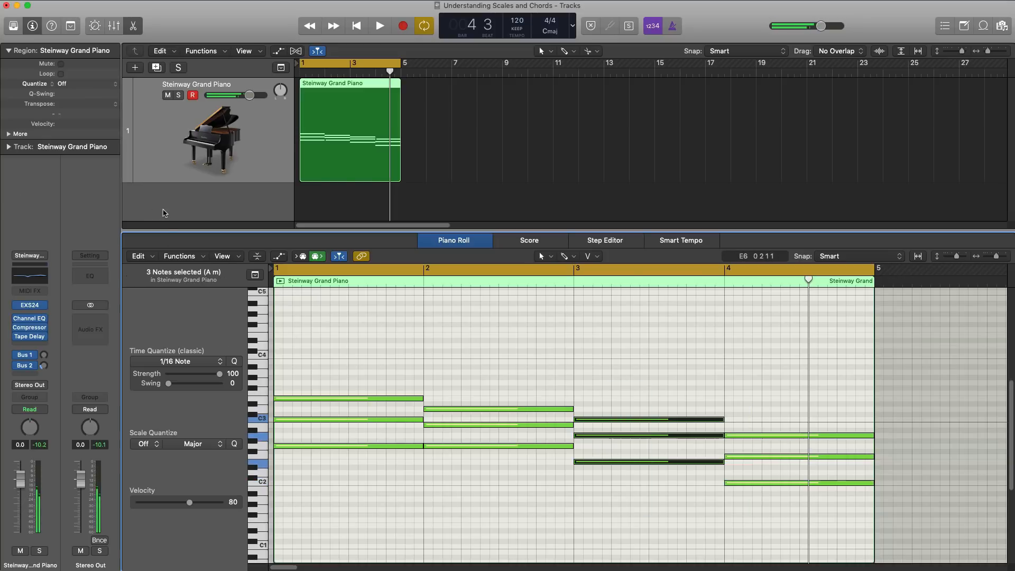
left_click_drag(501, 367, 492, 471)
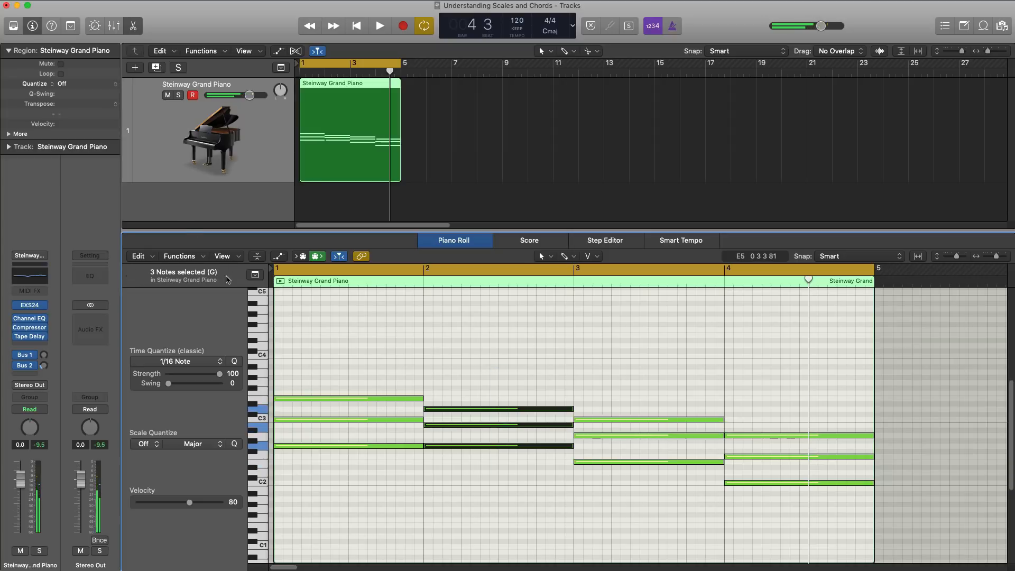
left_click_drag(360, 389, 349, 477)
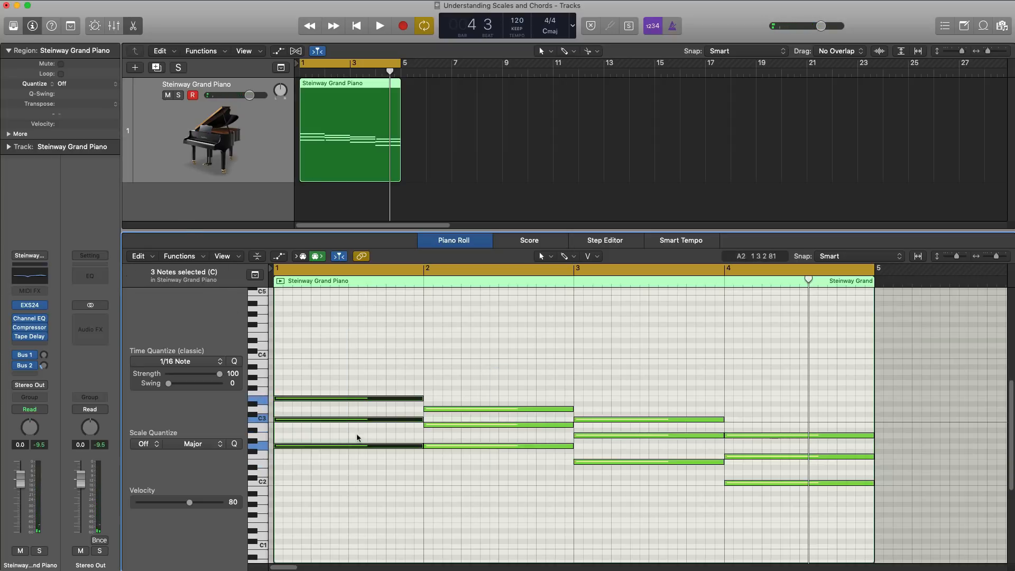
left_click(418, 487)
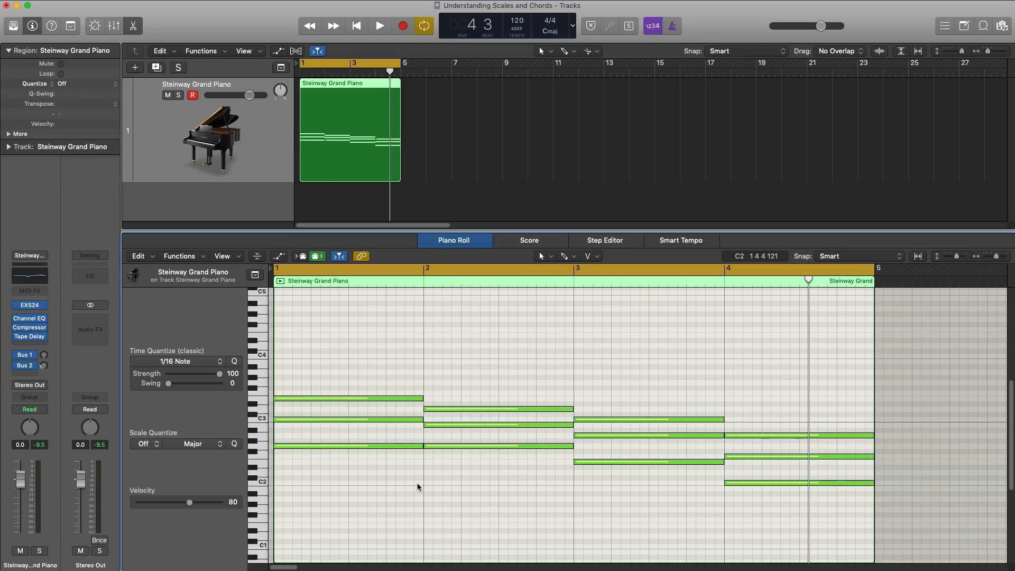
Switch to the PDF guide, go back from the chord progressions to the Minor Chord Chart, examine its keys, and return to Logic Pro.
key("super+Tab")
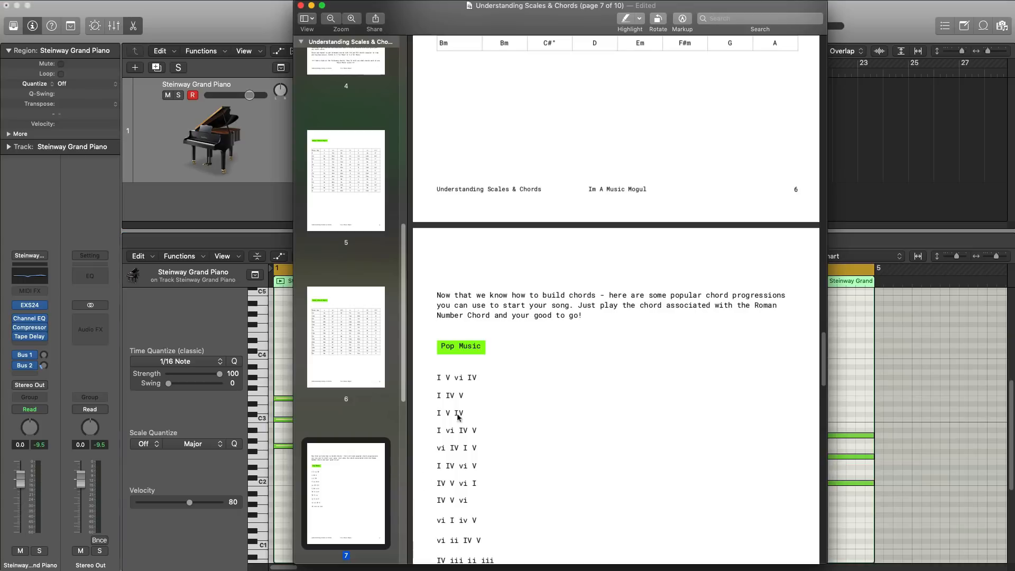
scroll(582, 333, "up", 10)
left_click(957, 369)
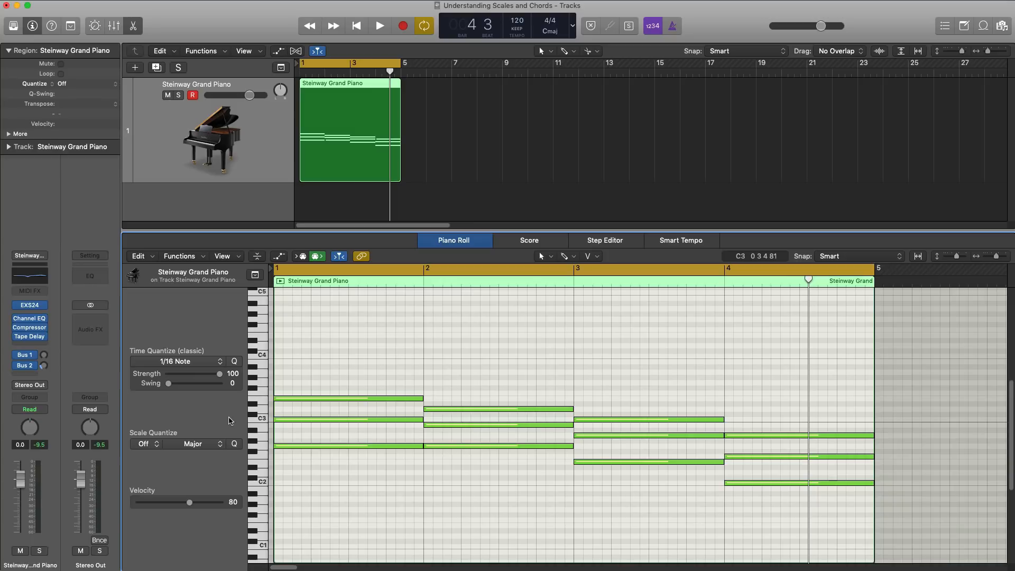
key("super+Tab")
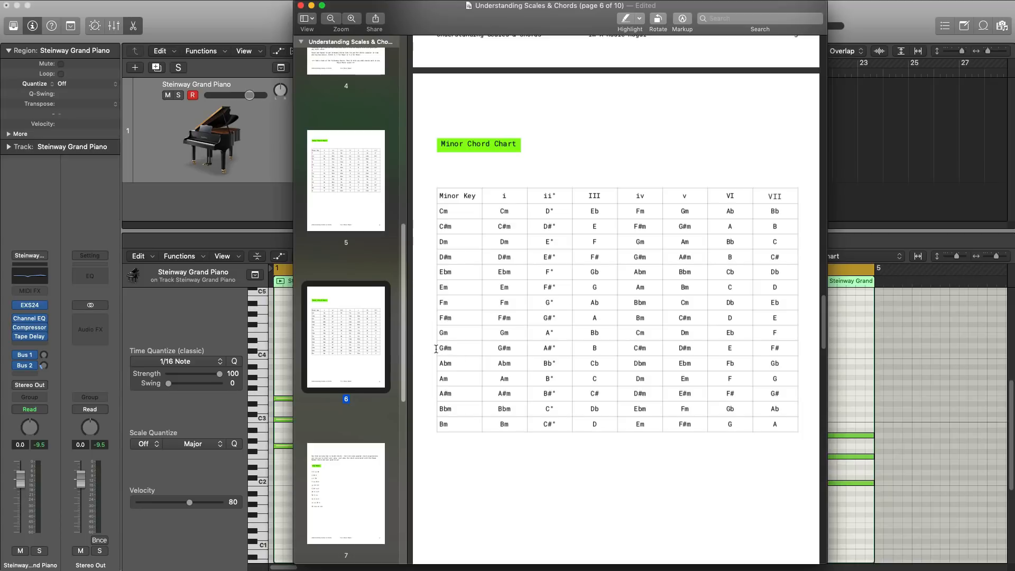
key("super+Tab")
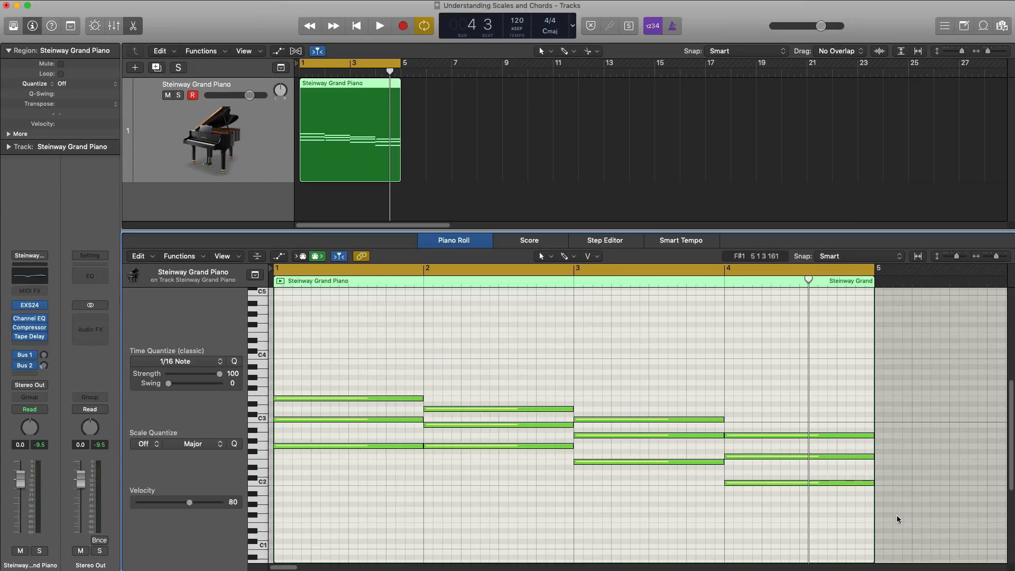
Delete all the chord notes, and shift the emptied region and the cycle range so both start at bar 3.
left_click_drag(897, 519, 336, 361)
key("Delete")
left_click_drag(344, 154, 394, 153)
left_click_drag(352, 63, 403, 85)
scroll(509, 351, "right", 5)
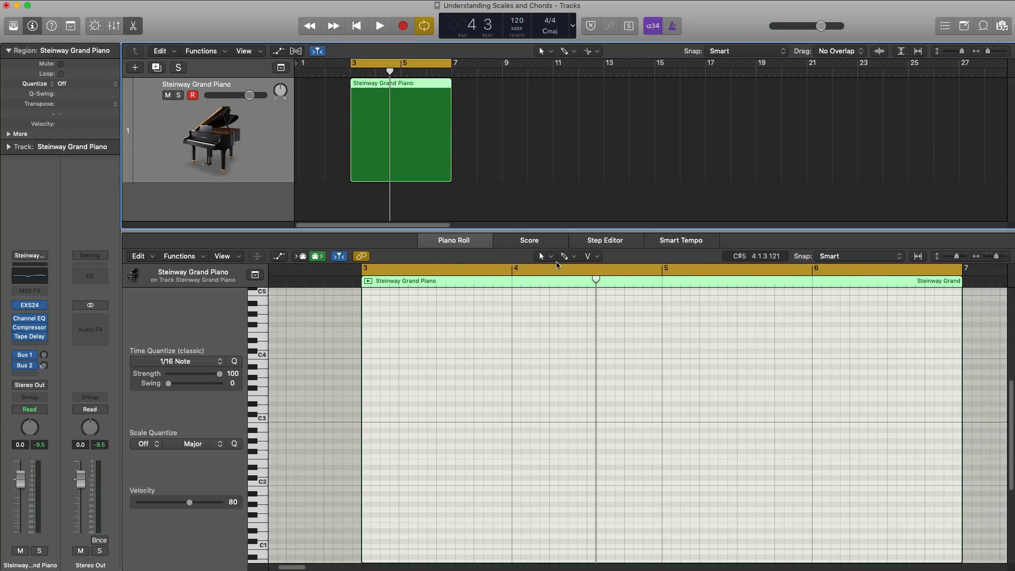
scroll(347, 491, "right", 1)
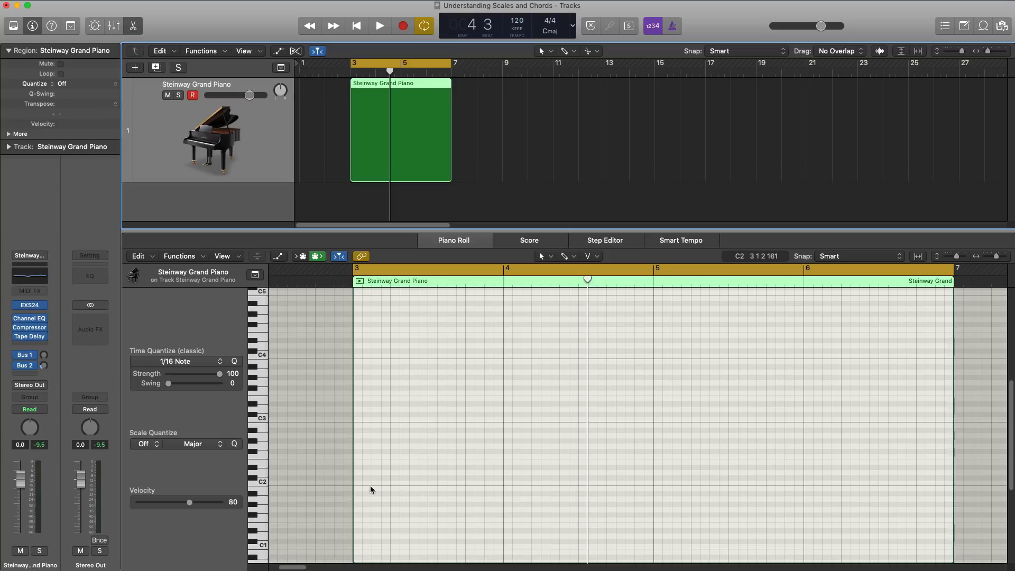
Stack one-bar notes on every semitone from C2 to B2 in bar 3, and copy the stack one octave up.
left_click_drag(359, 487, 358, 436)
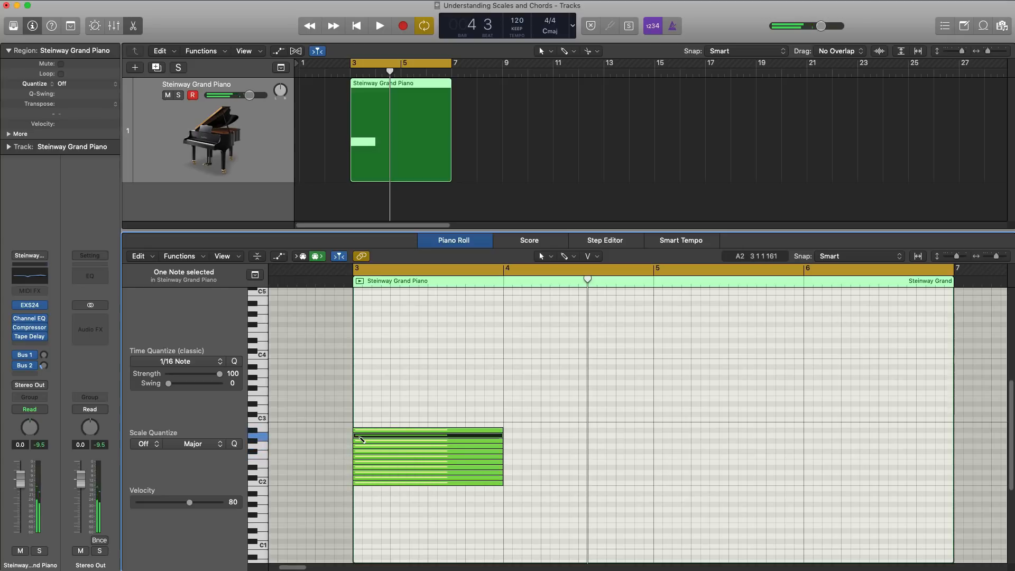
left_click(361, 427, "super")
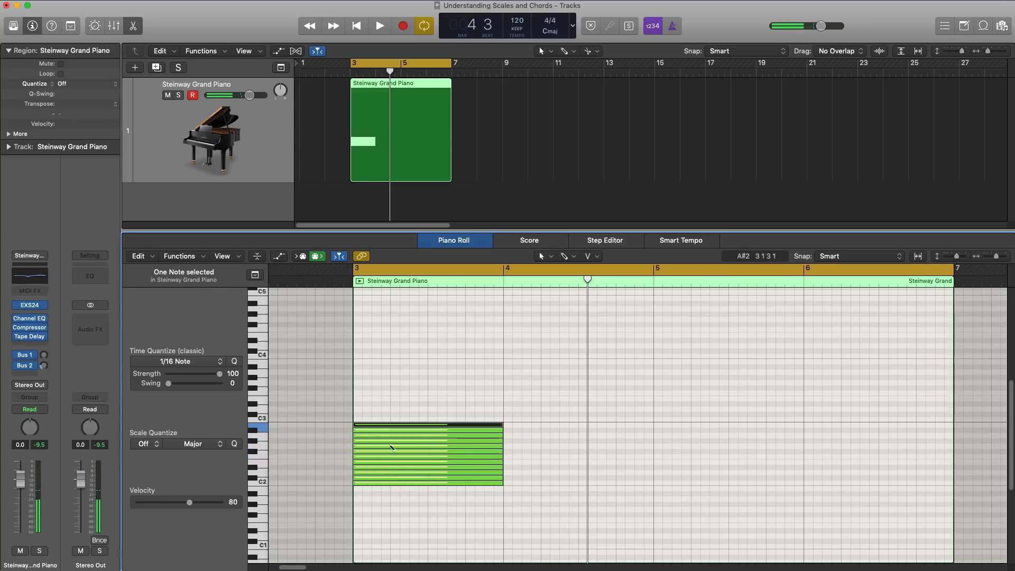
left_click_drag(474, 507, 469, 426)
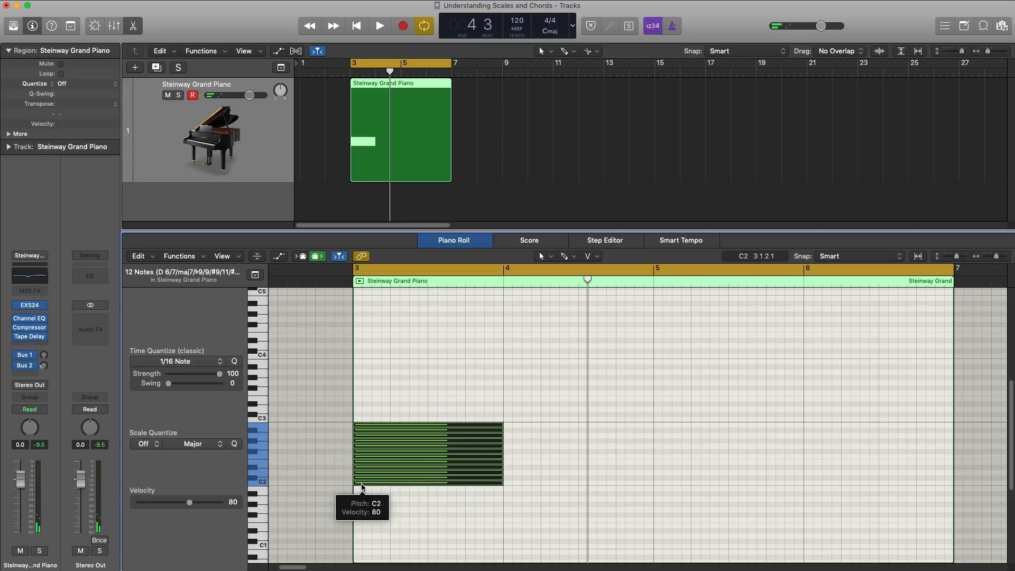
scroll(362, 487, "right", 1)
left_click_drag(362, 487, 362, 423)
Shorten all the stacked notes in bar 3 to about an eighth note.
left_click_drag(447, 461, 498, 564)
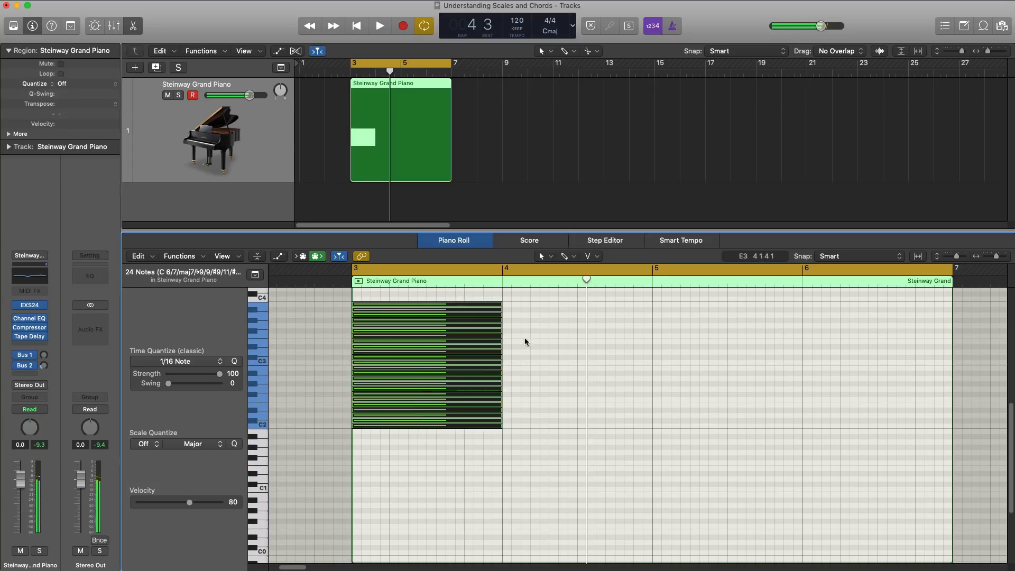
left_click_drag(497, 303, 366, 321)
scroll(423, 444, "up", 3)
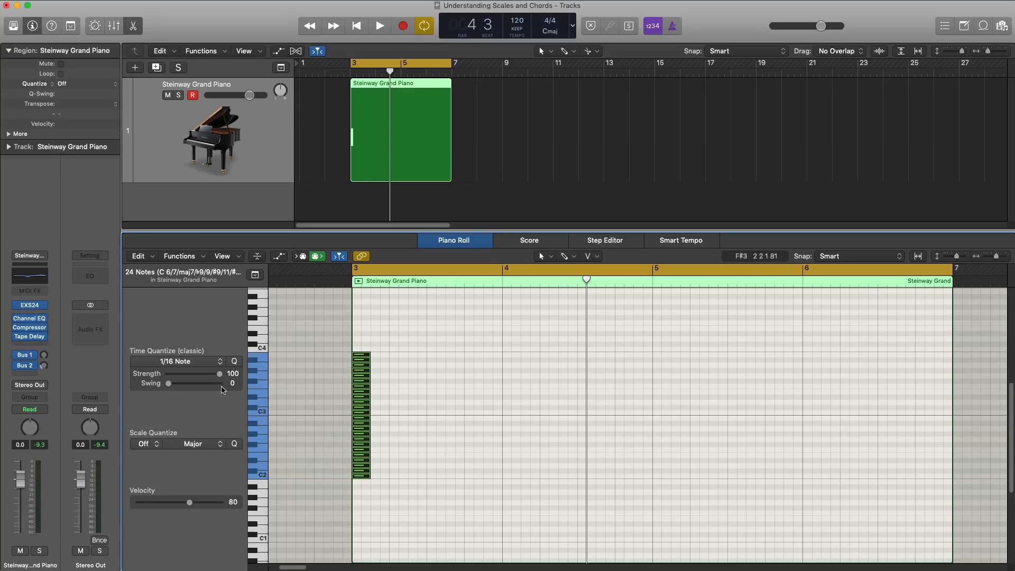
Scale-quantize the stacked notes to C Major and finally to C Natural Minor, and place them just before the region's start at bar 3.
left_click(148, 446)
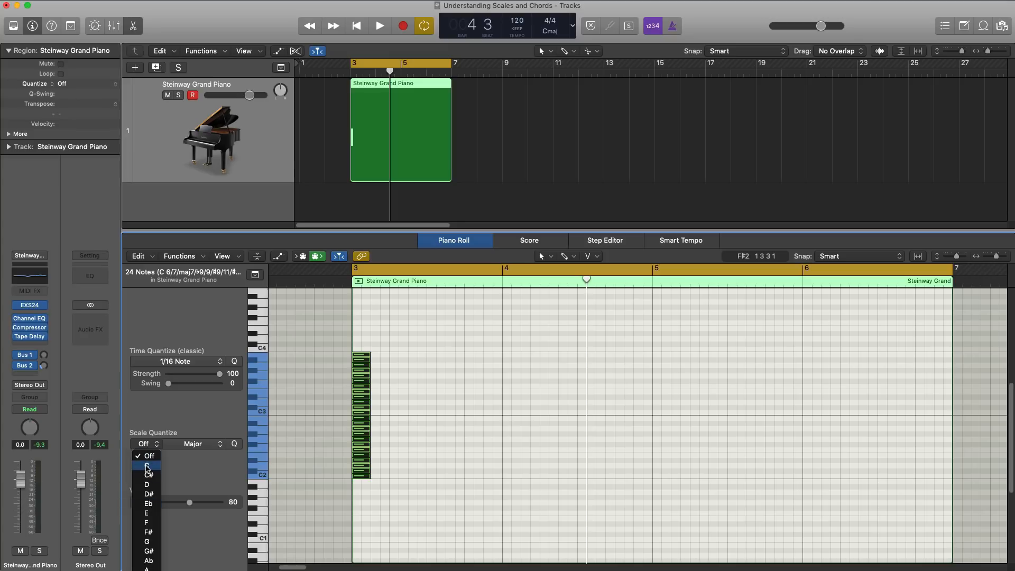
left_click(148, 466)
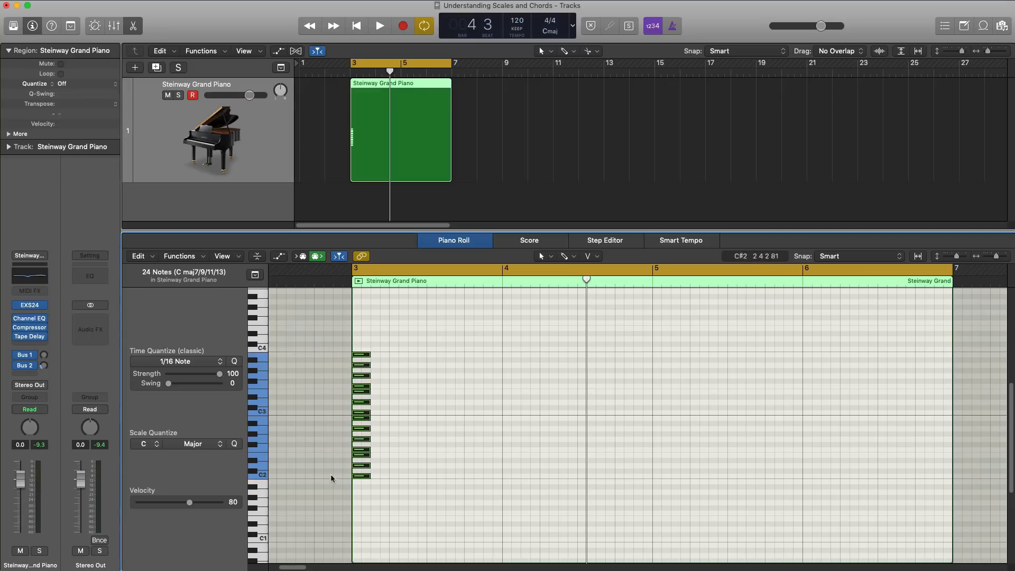
left_click(214, 447)
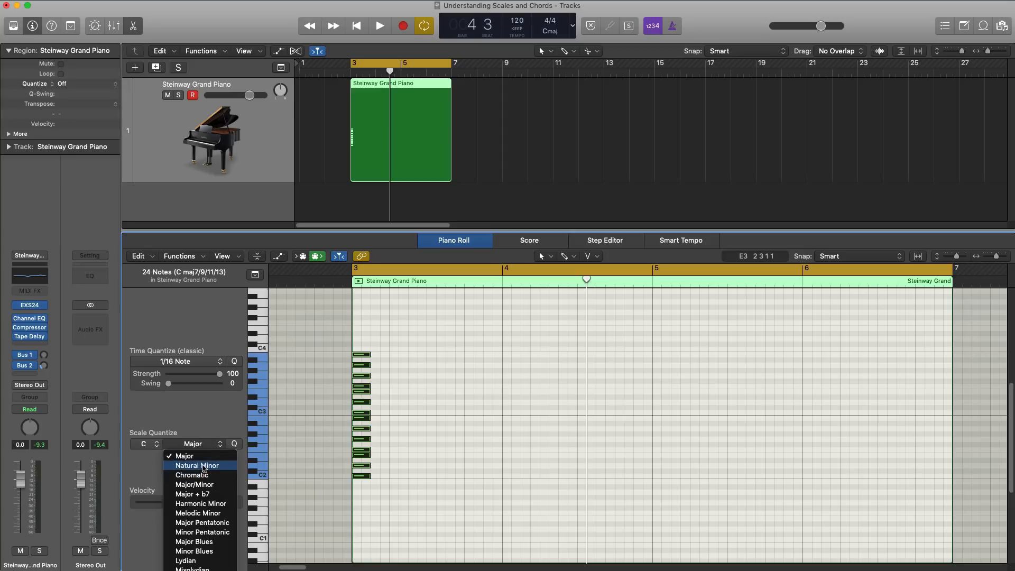
left_click(204, 468)
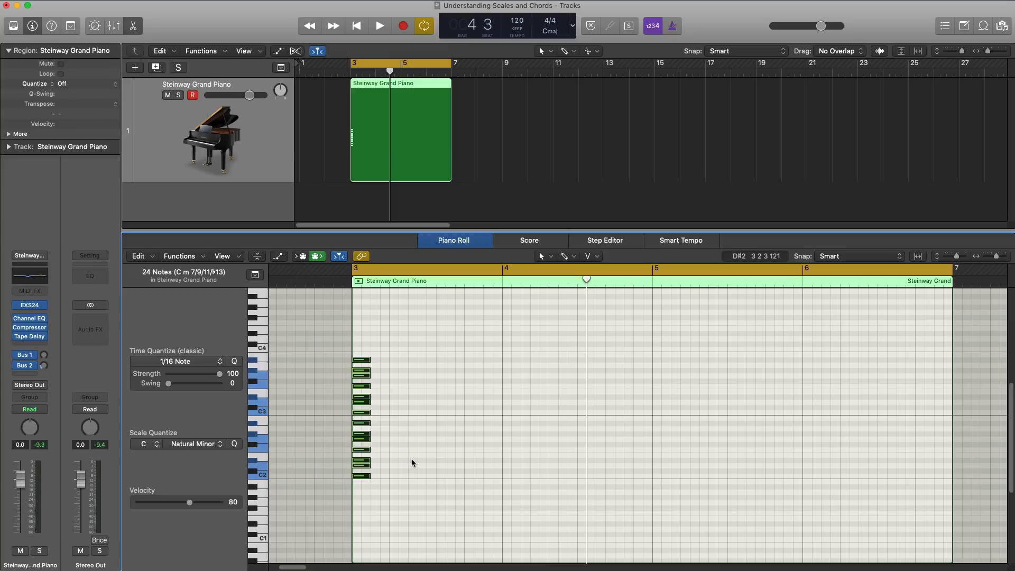
left_click_drag(389, 491, 341, 364)
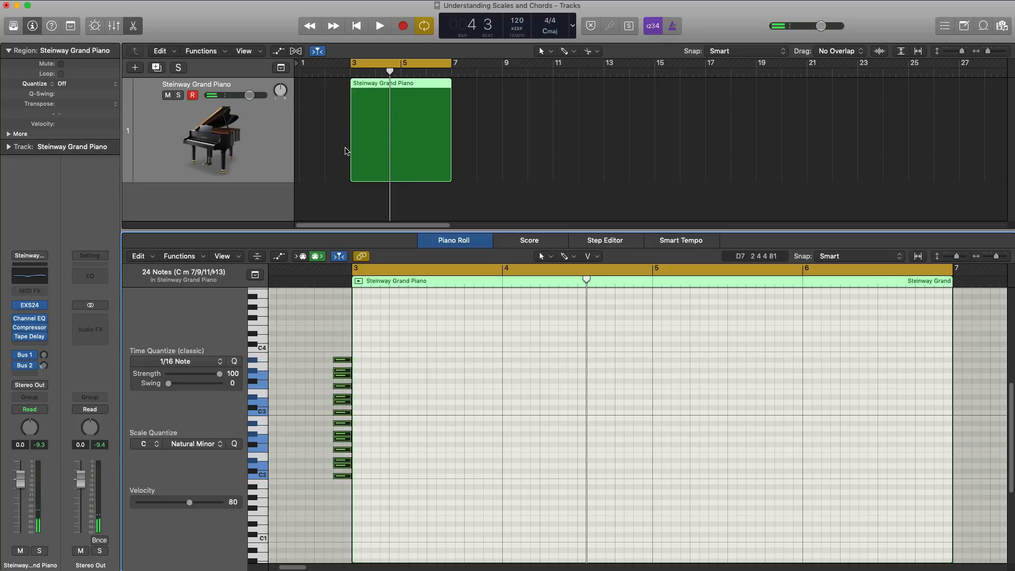
mouse_move(350, 151)
left_mouse_down()
mouse_move(337, 152)
mouse_move(351, 152)
left_mouse_up()
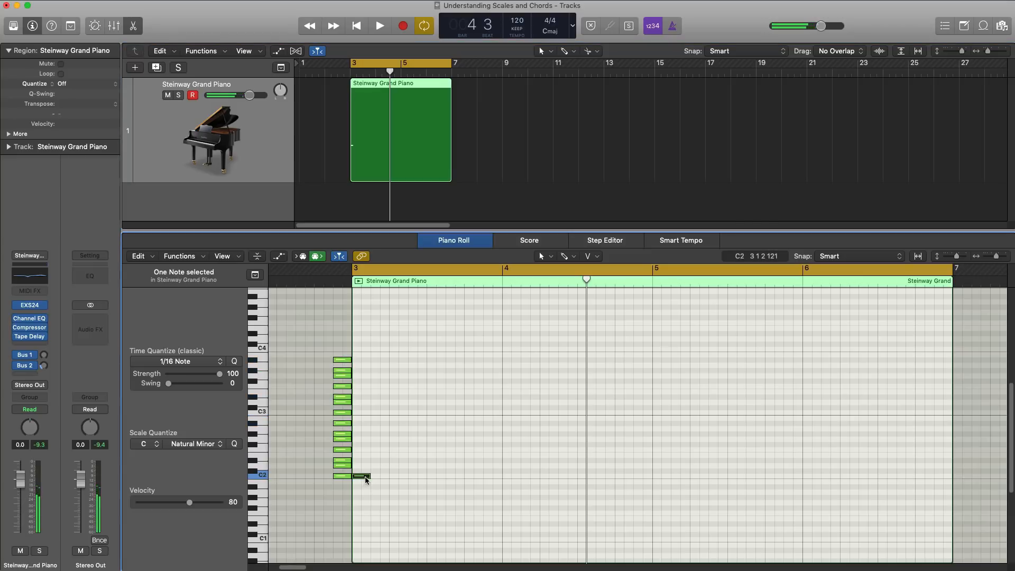
Build a C minor chord across bar 3 with the notes C2, D#2 and G2, and play it back.
left_click_drag(360, 477, 497, 486)
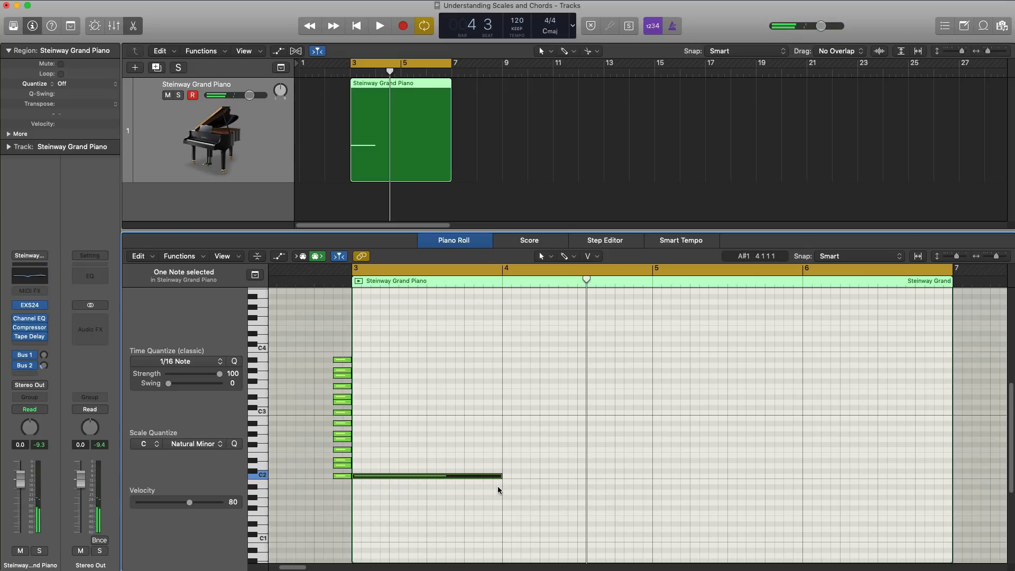
left_click(362, 461)
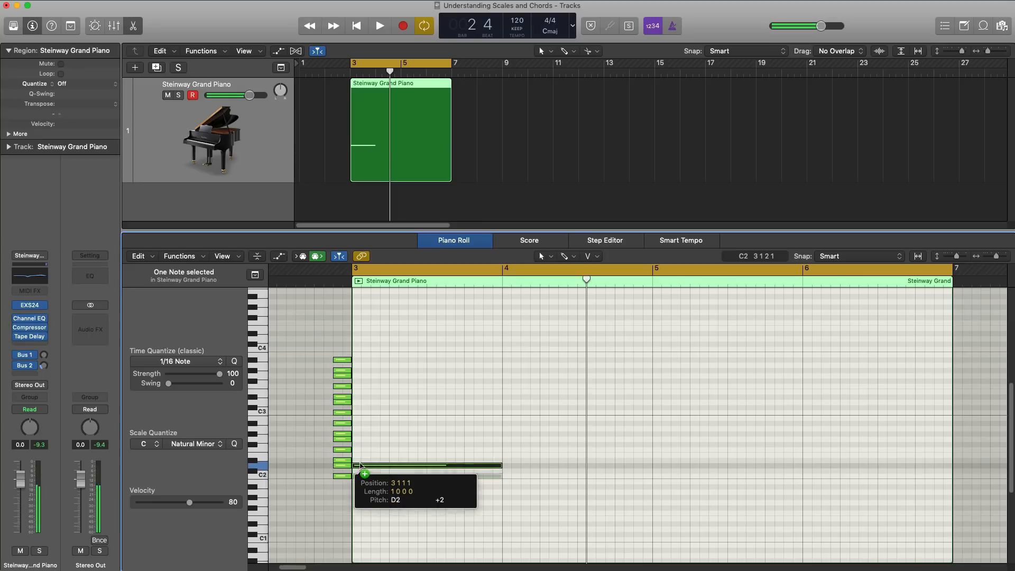
left_click(363, 439)
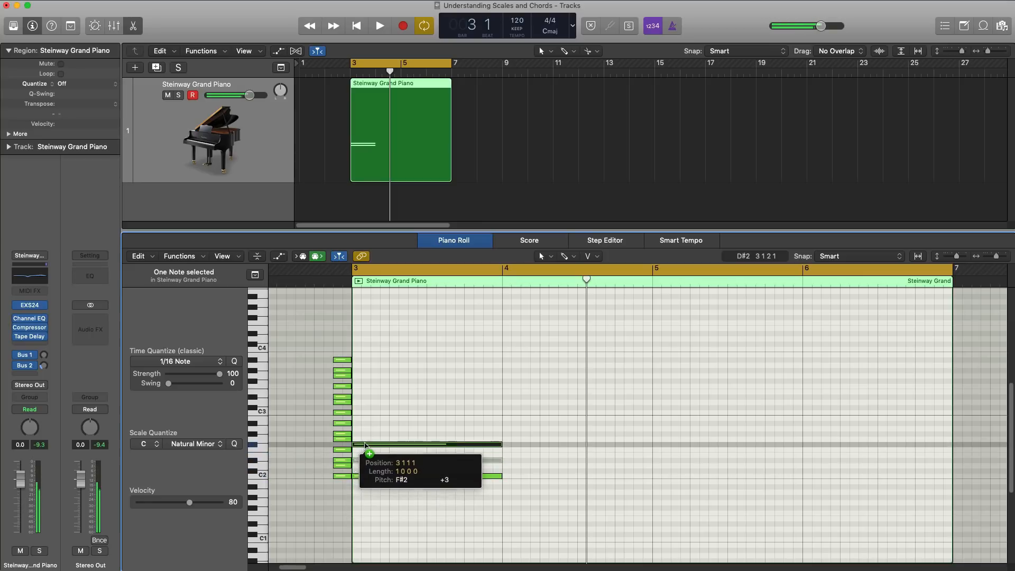
key("space")
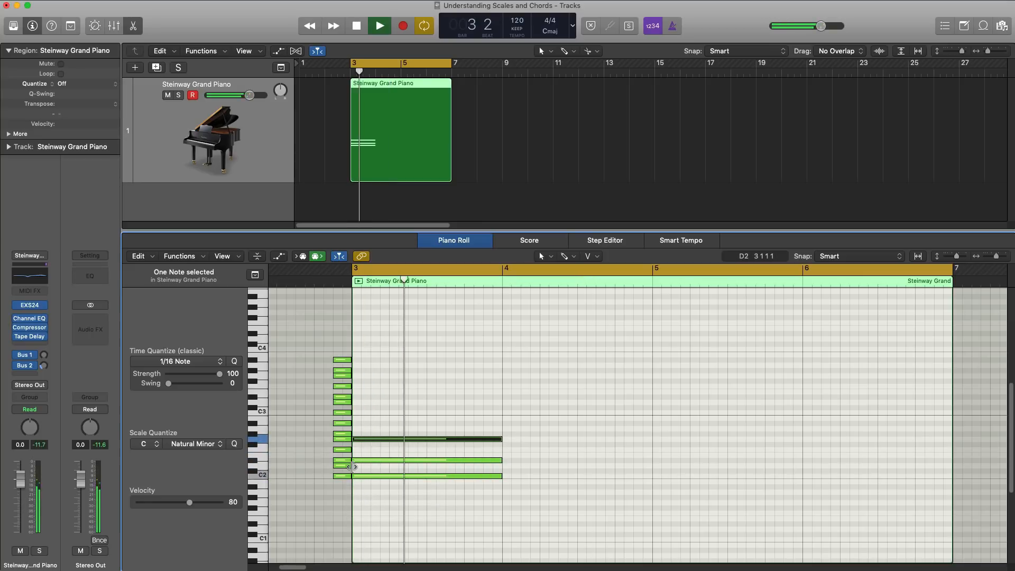
key("space")
left_click_drag(433, 486, 426, 389)
key("space")
left_click(356, 487)
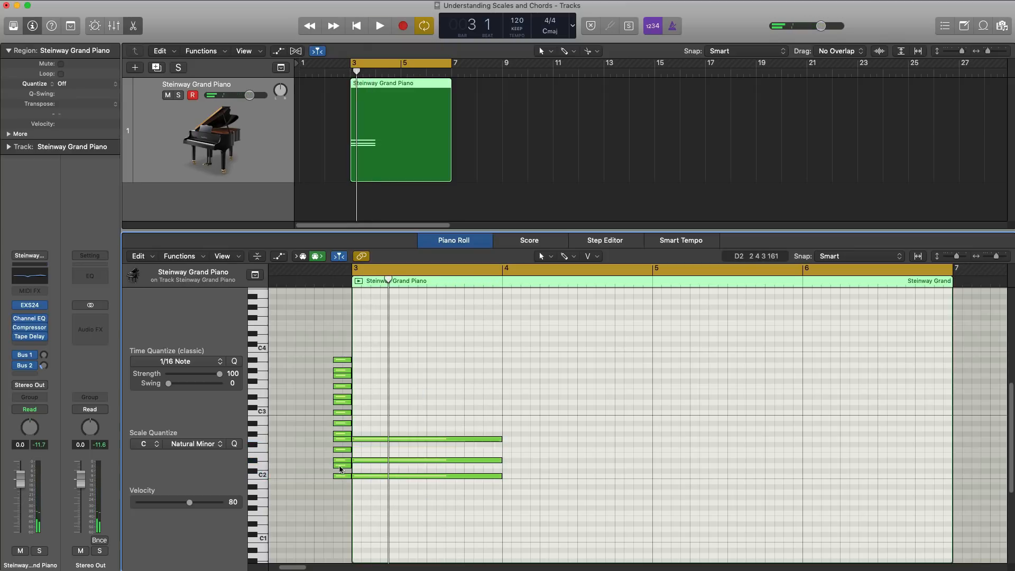
Extend the bar 3 chord to C minor 7 by adding A#2, play it back, and select its notes to check the chord name.
left_click(348, 466)
left_click_drag(360, 443, 345, 442)
left_click(400, 440)
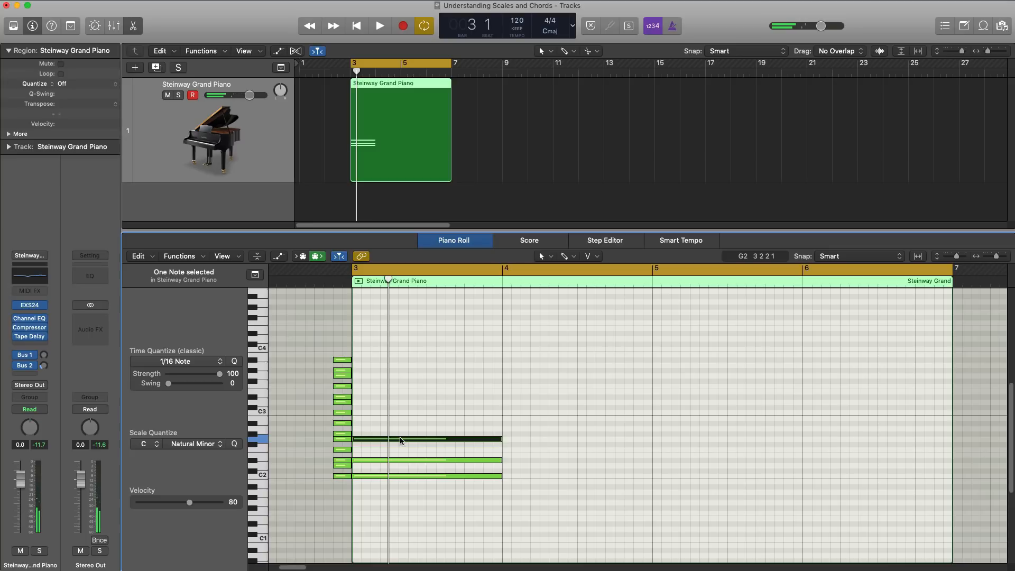
left_click_drag(401, 439, 435, 495)
key("space")
left_click(406, 425)
key("space")
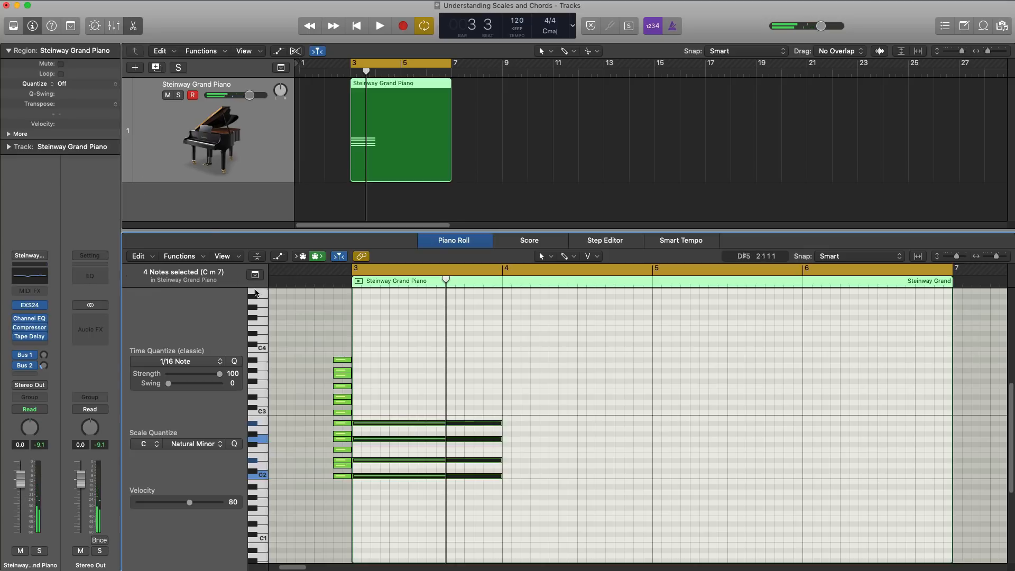
Extend the bar 3 chord to C minor 7/9 by adding D3, play it back, and select its notes to check the chord name.
left_click(402, 348)
left_click_drag(376, 422, 378, 403)
key("space")
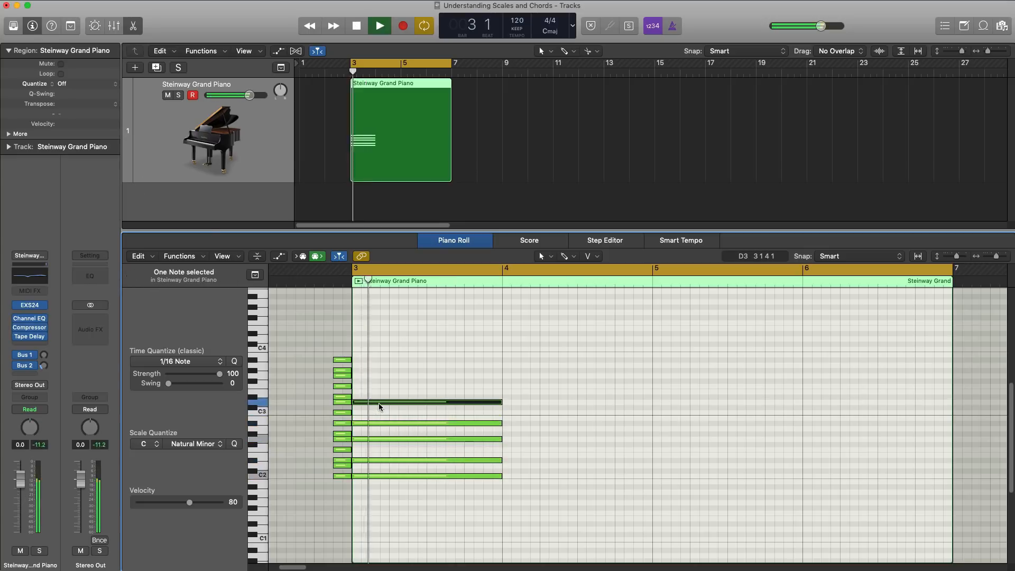
key("space")
left_click_drag(407, 364, 428, 485)
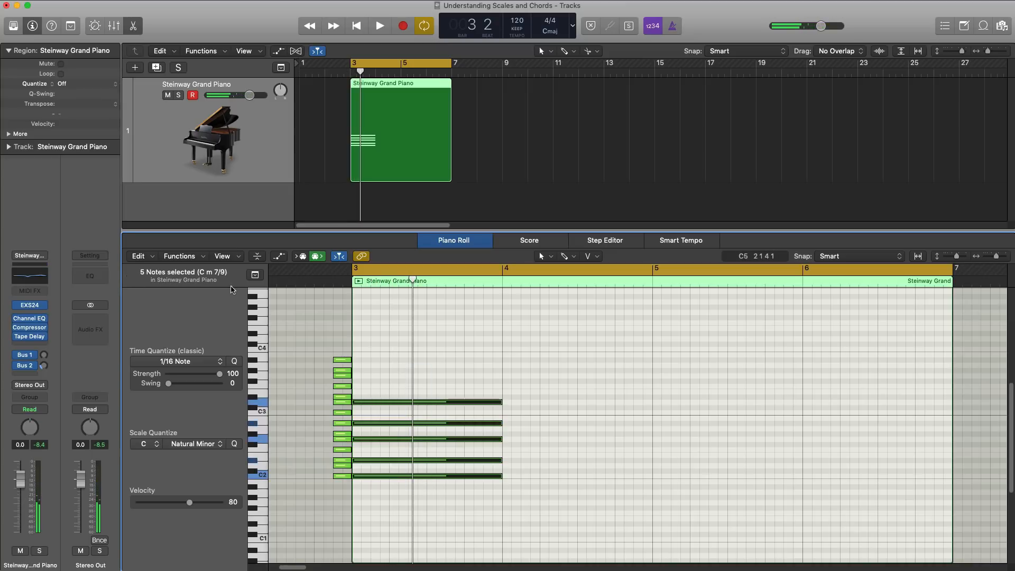
key("space")
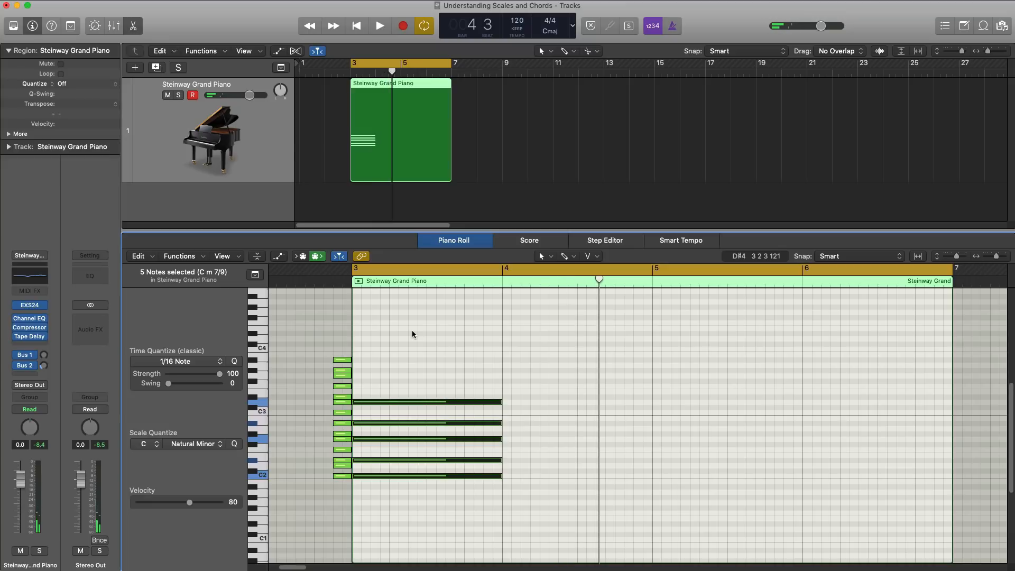
key("space")
Delete the added A#2 and D3 notes from the bar 3 chord, and play back the remaining C minor triad.
left_click(414, 371)
left_click_drag(413, 372, 417, 425)
key("Delete")
key("space")
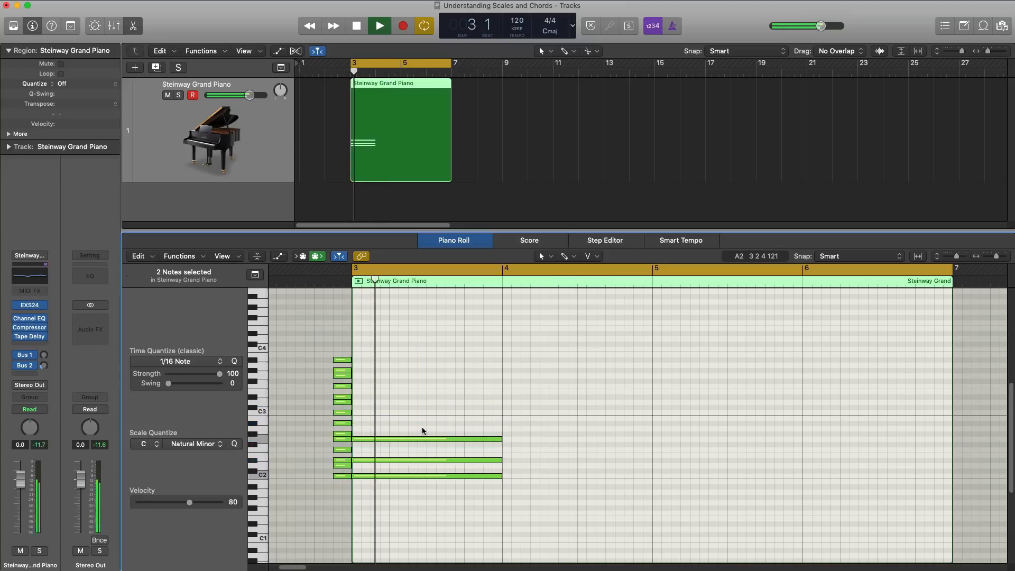
key("space")
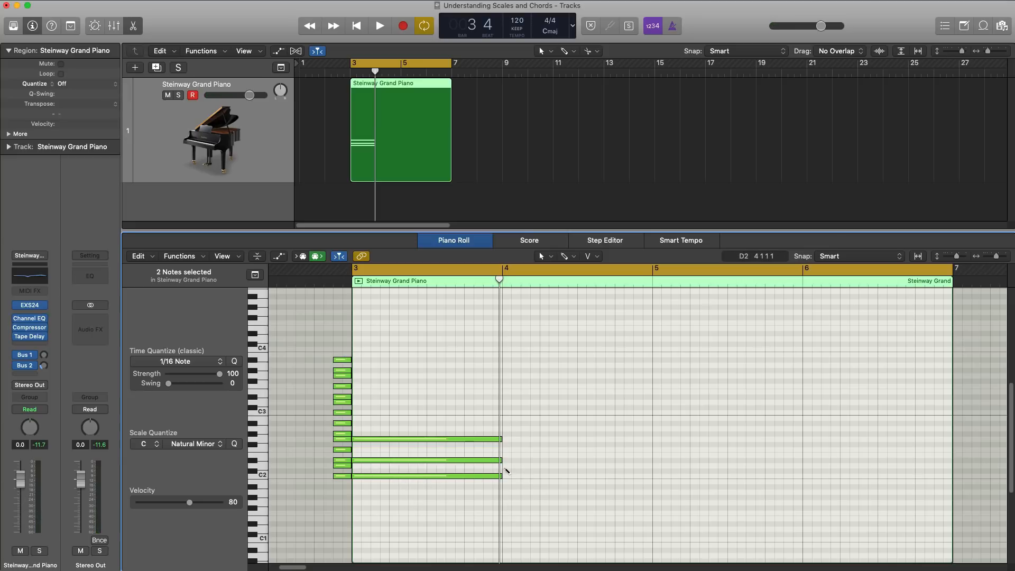
Build a D diminished chord across bar 4 with the notes D2, F2 and G#2, and play it back.
left_click_drag(506, 467, 630, 469)
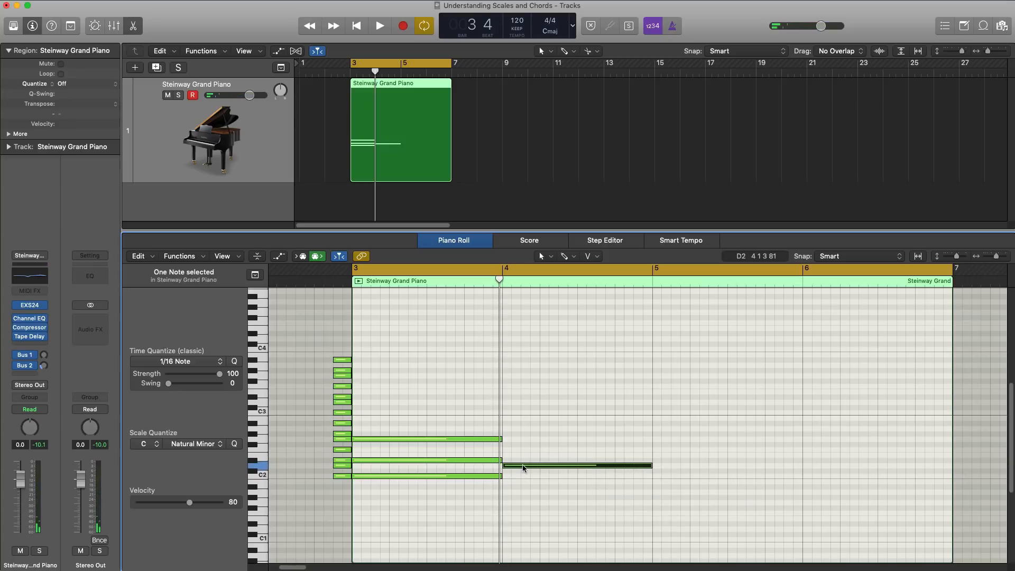
left_click_drag(523, 468, 525, 435)
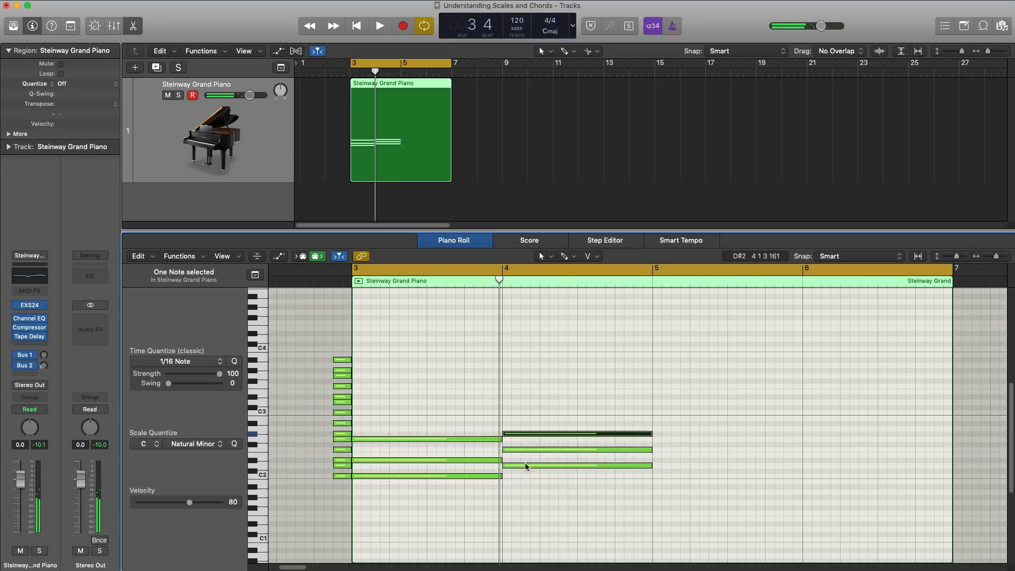
key("space")
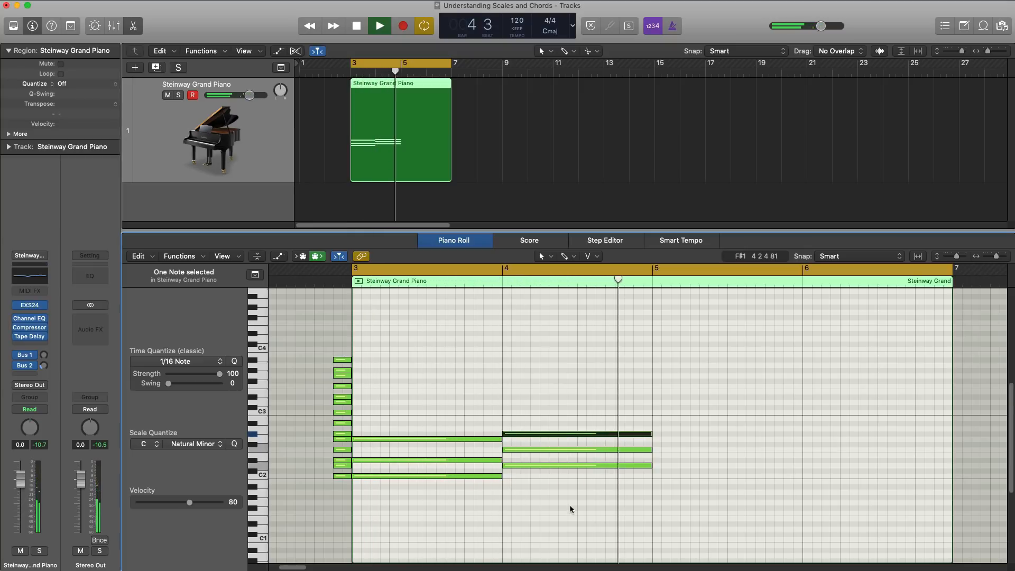
key("space")
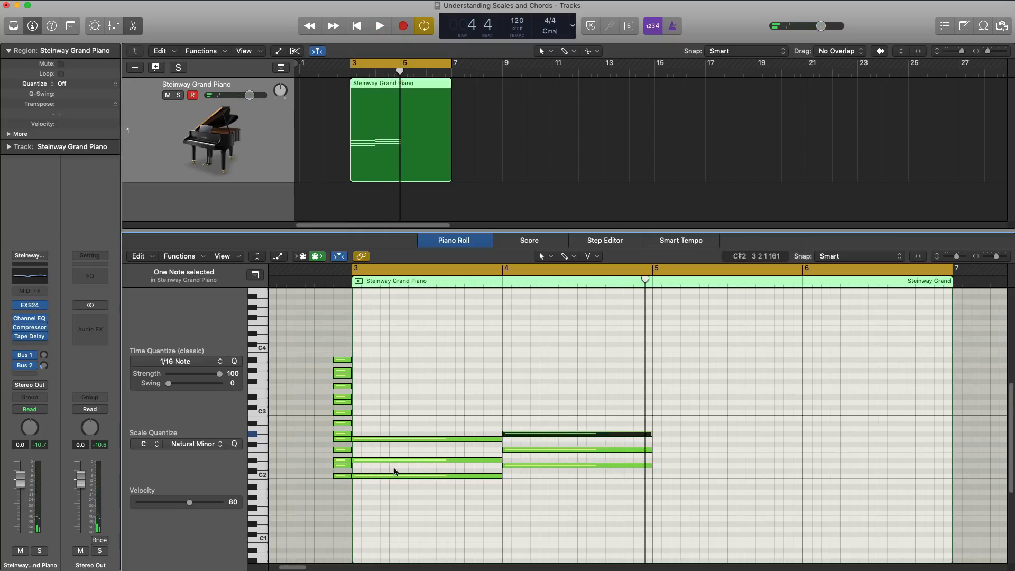
Build a D# major chord across bar 5 with the notes D#2, G2 and A#2, and play it back.
left_click(659, 468, "super")
left_click_drag(668, 467, 670, 424)
key("space")
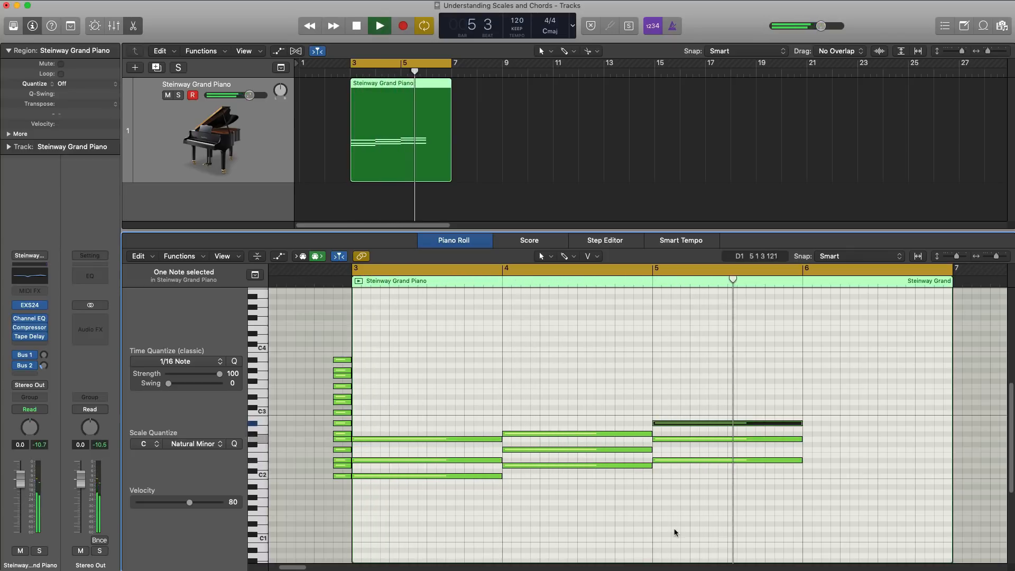
key("space")
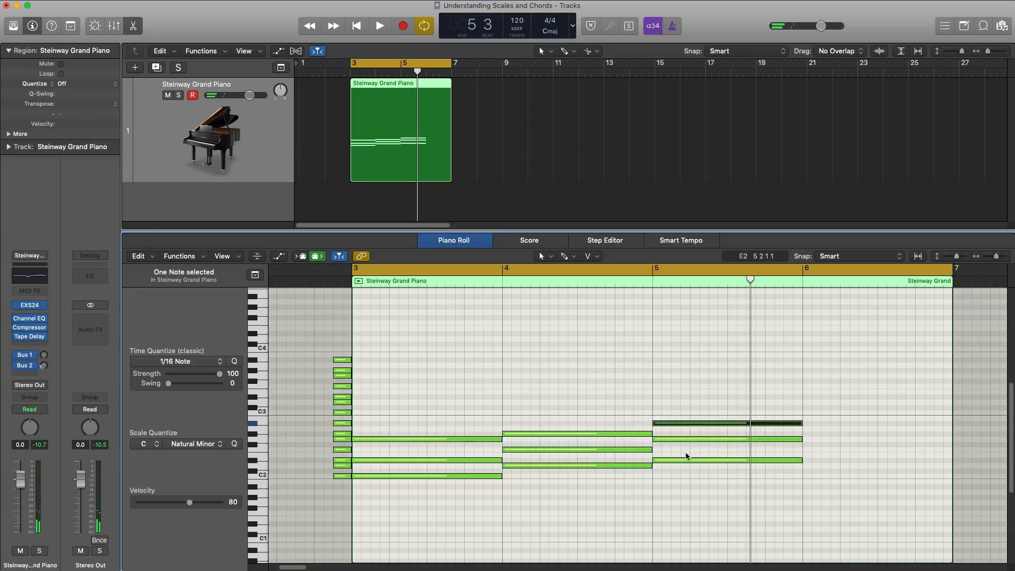
Select the notes of the bar 5 chord and the bar 4 chord in turn to check their chord names.
left_click_drag(692, 400, 693, 502)
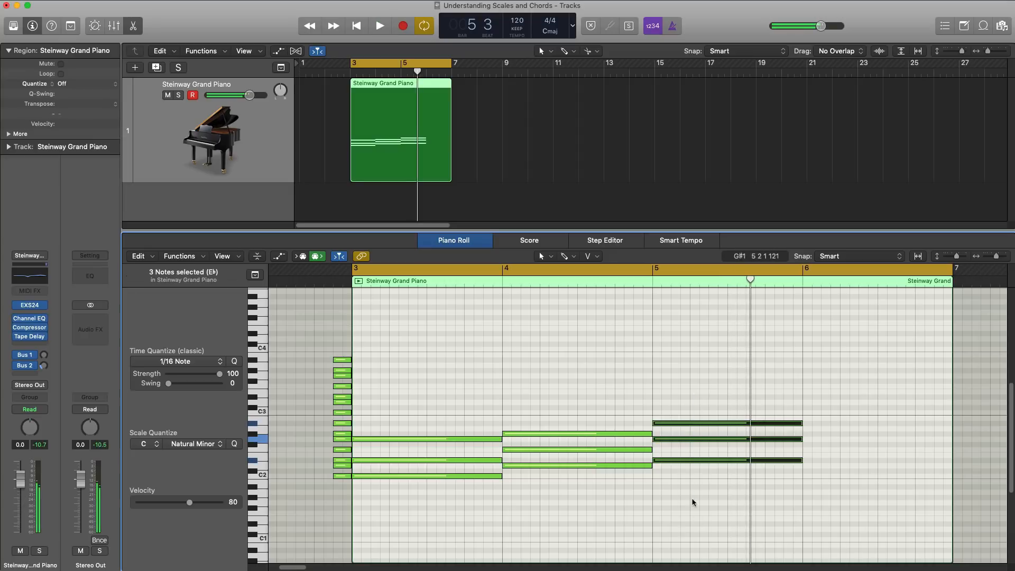
scroll(666, 495, "down", 2)
left_click_drag(607, 503, 560, 374)
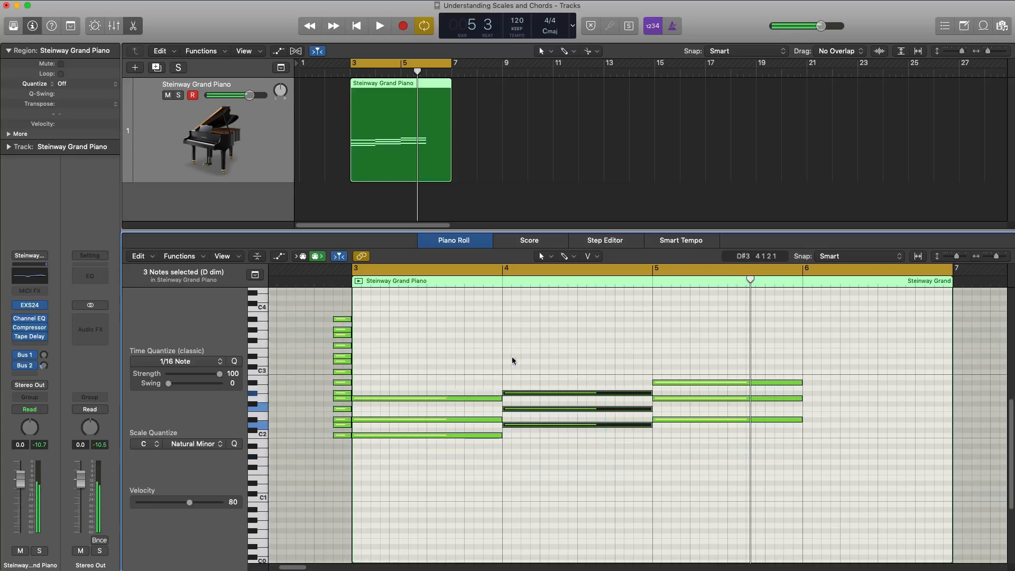
Try the bar 4 chord as D minor by raising G#2 to A2, and return the note to G#2 for D diminished.
left_click_drag(528, 394, 528, 391)
left_click_drag(532, 353, 531, 425)
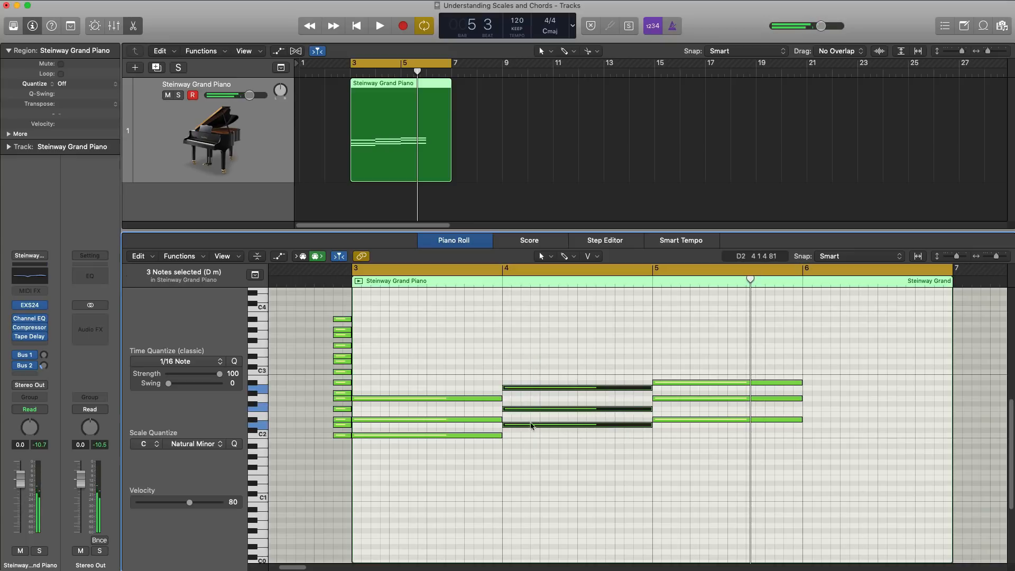
left_click(542, 389)
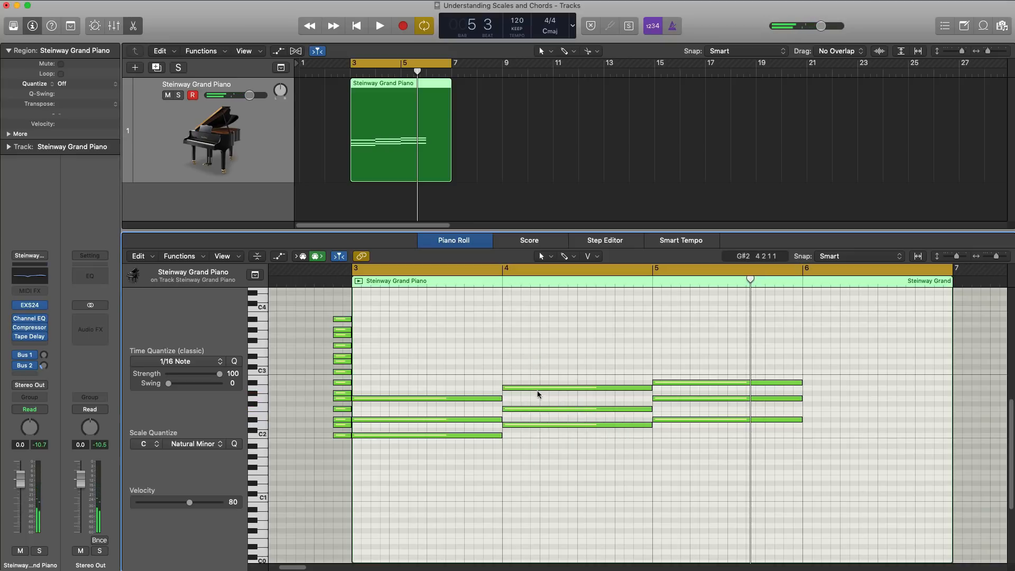
left_click_drag(539, 392, 545, 486)
key("space")
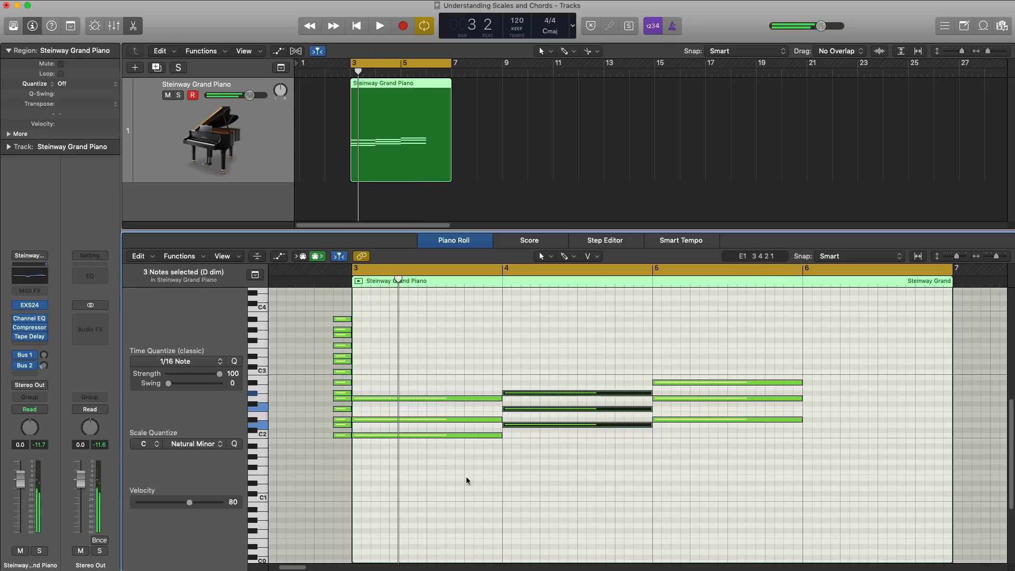
Check the bar 3 chord's name, build an F minor chord across bar 6 with F2, G#2 and C3, and play the progression.
left_click_drag(465, 476, 407, 390)
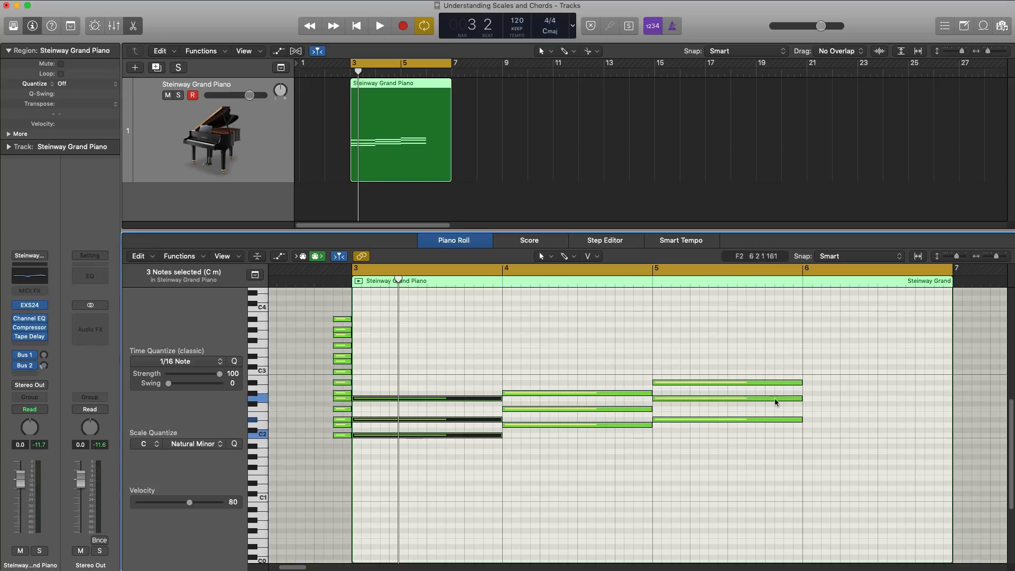
left_click_drag(736, 419, 853, 373)
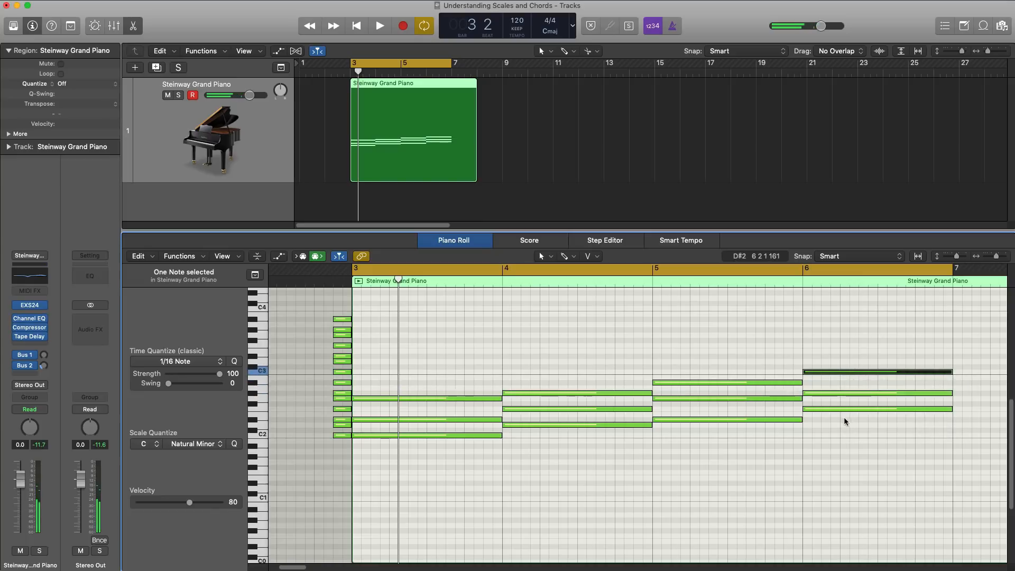
key("space")
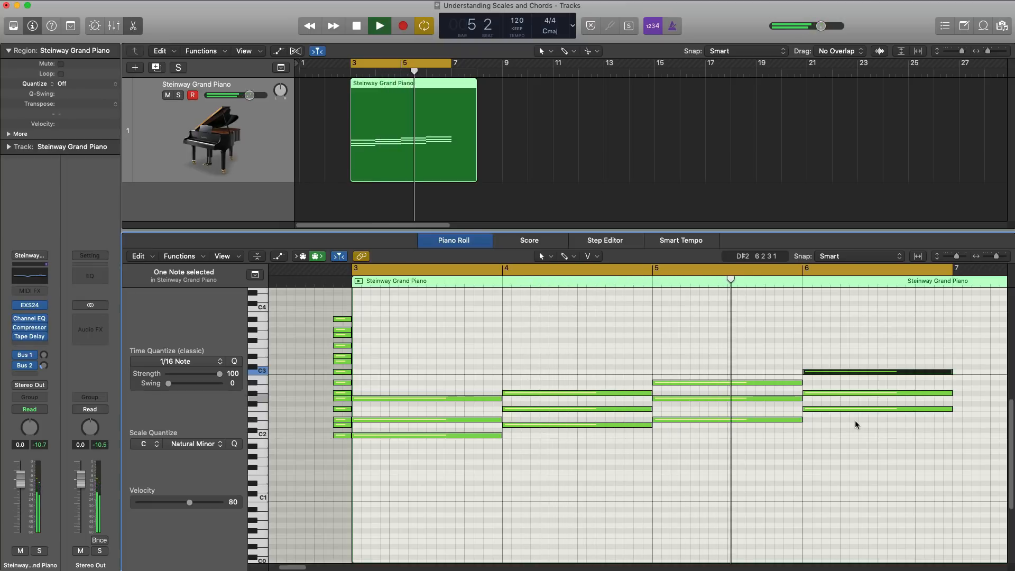
key("space")
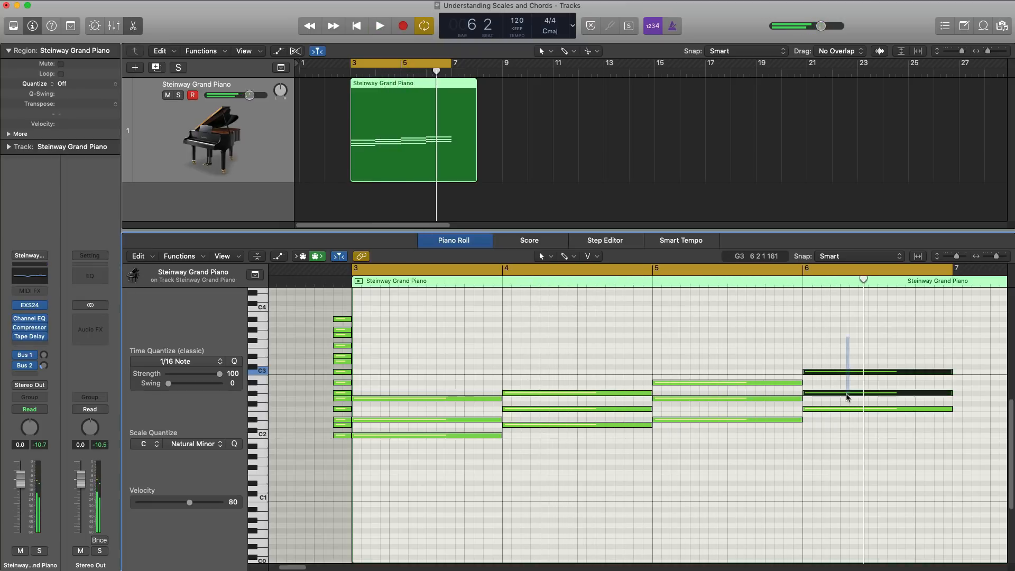
Lower the bar 6 chord's C3 and the bar 5 chord's A#2 by an octave to C2 and A#1, and play the progression.
left_click_drag(847, 337, 841, 372)
key("alt+shift+Down")
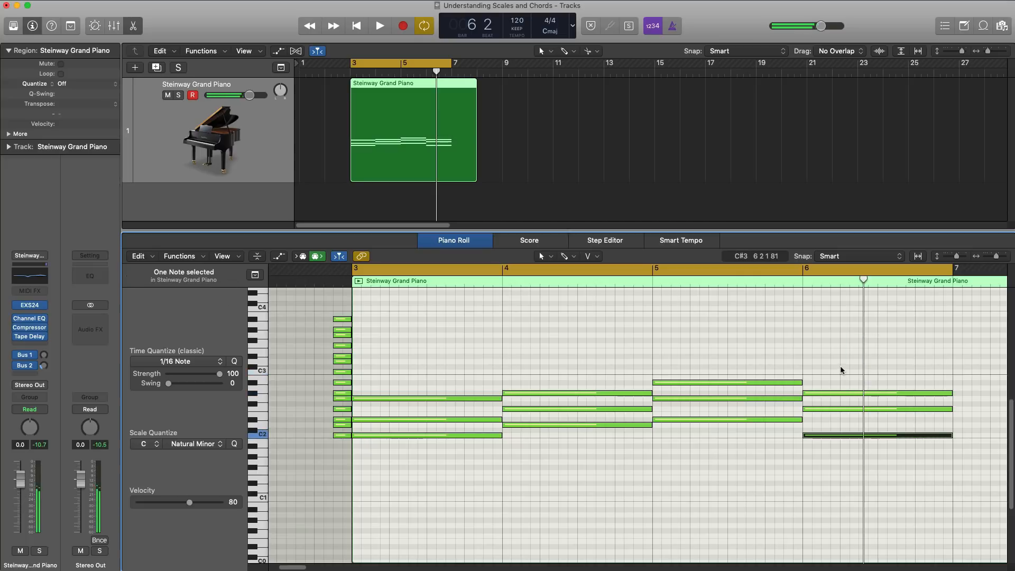
left_click_drag(712, 367, 706, 391)
key("alt+shift+Down")
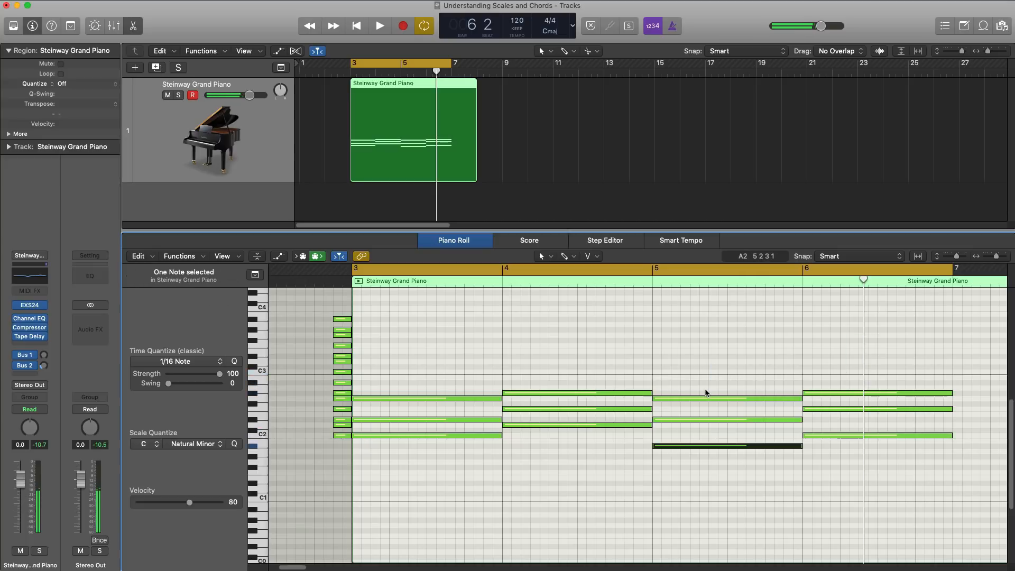
key("space")
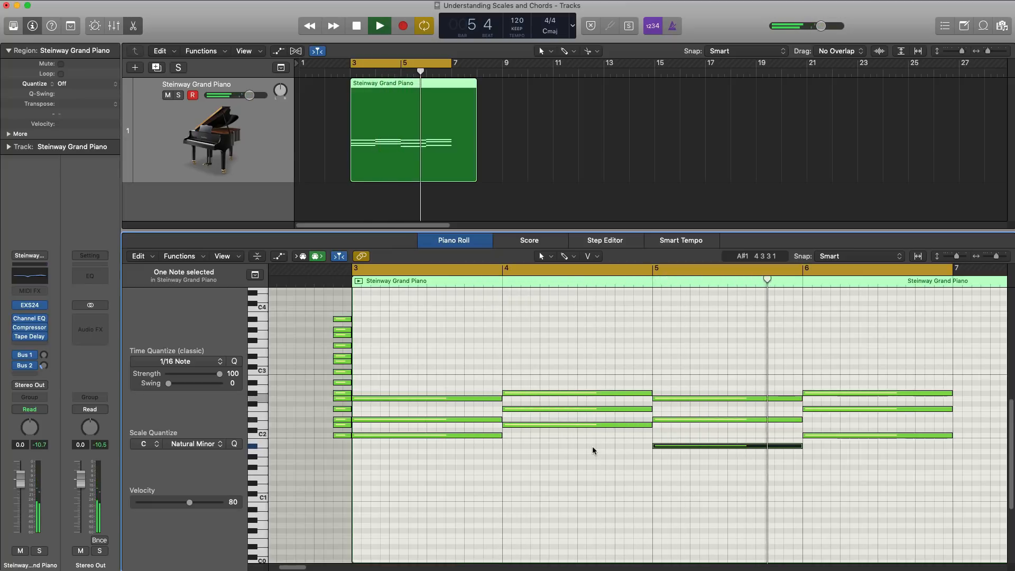
key("space")
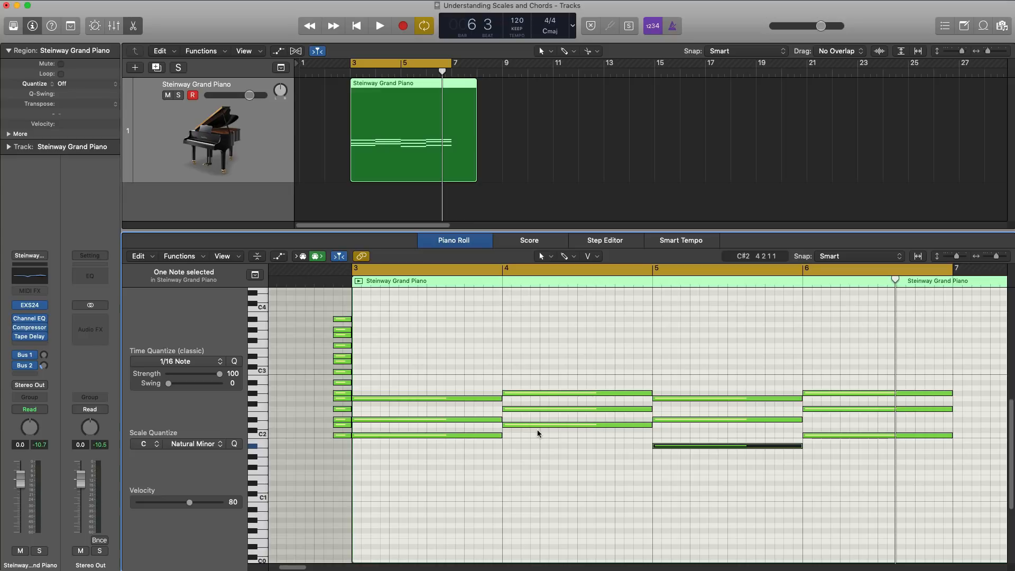
Delete the chord region and insert the Chord Trigger MIDI effect on the Steinway Grand Piano track.
left_click(233, 216)
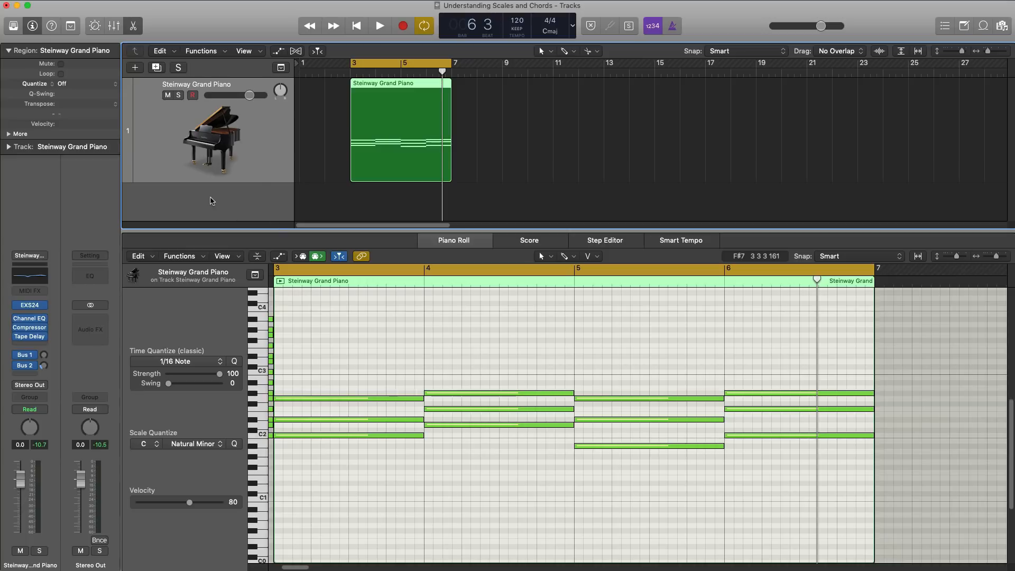
key("Delete")
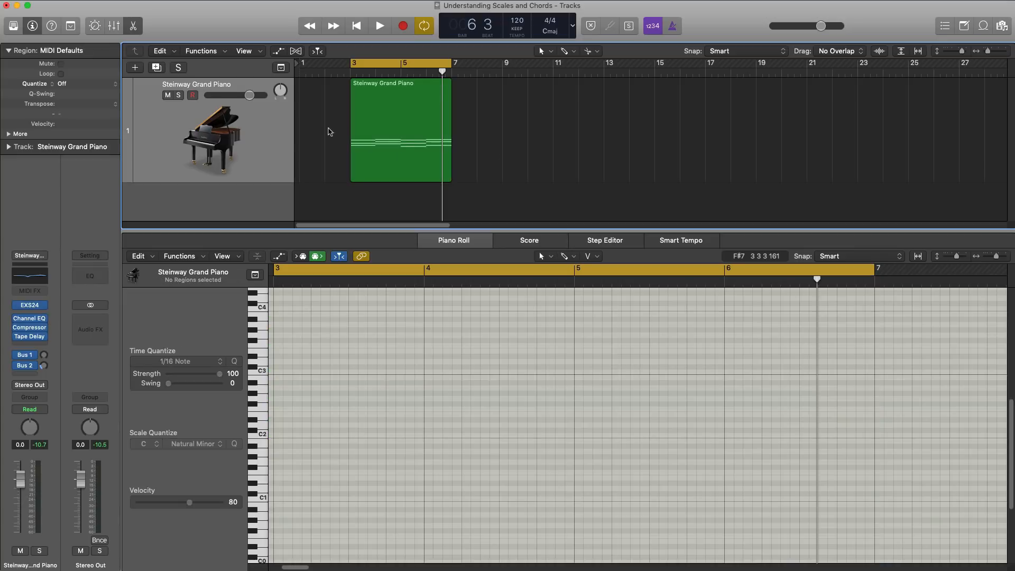
left_click(28, 290)
left_click(47, 320)
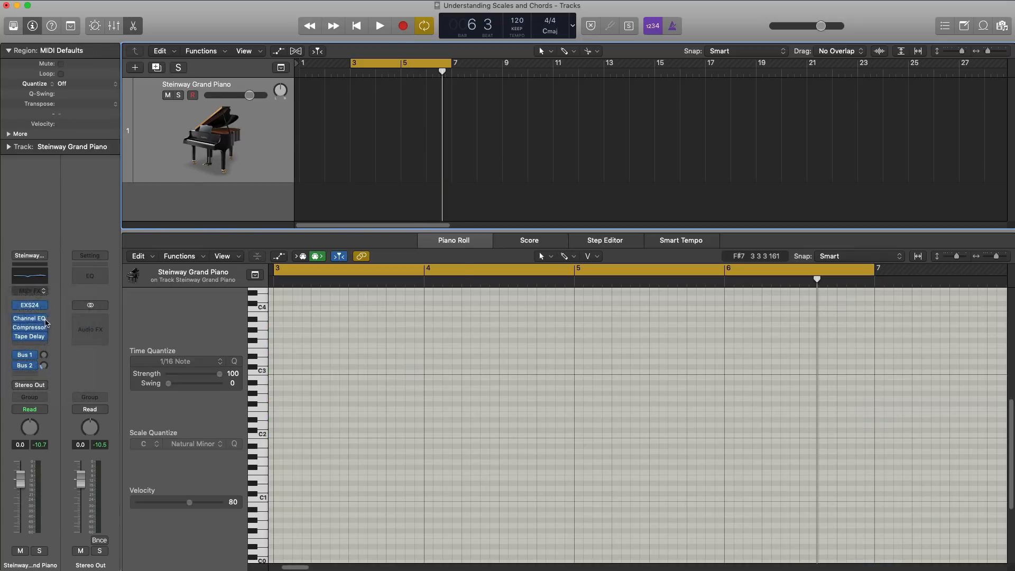
left_click_drag(266, 23, 337, 93)
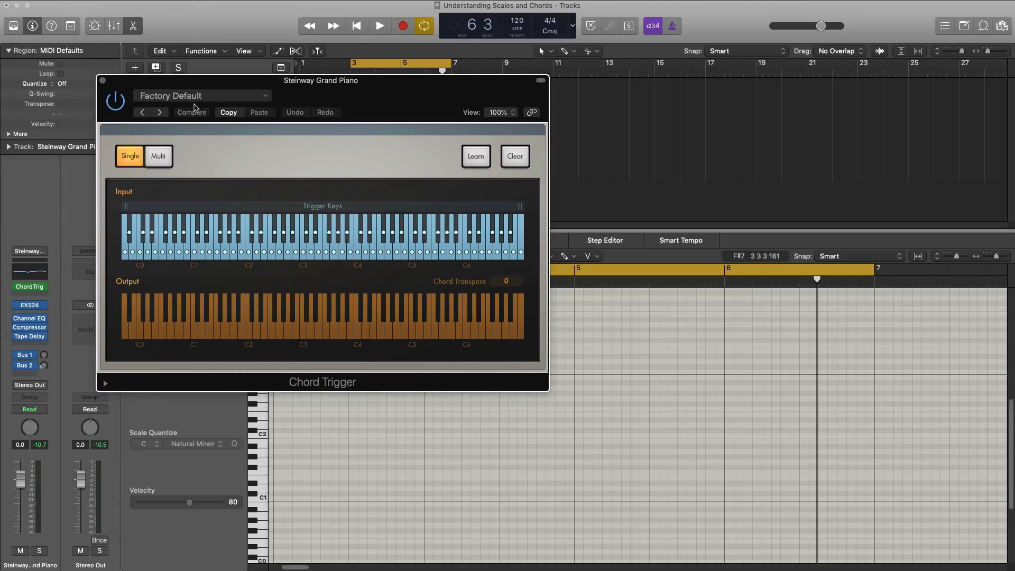
Load the C Minor preset from the minor Essential Chords settings into Chord Trigger.
left_click(213, 97)
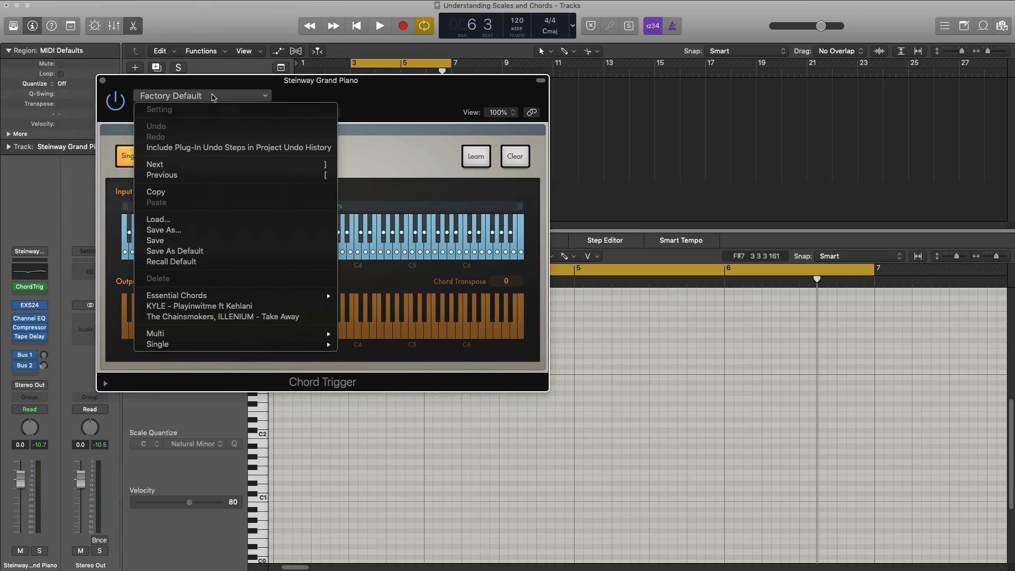
mouse_move(241, 299)
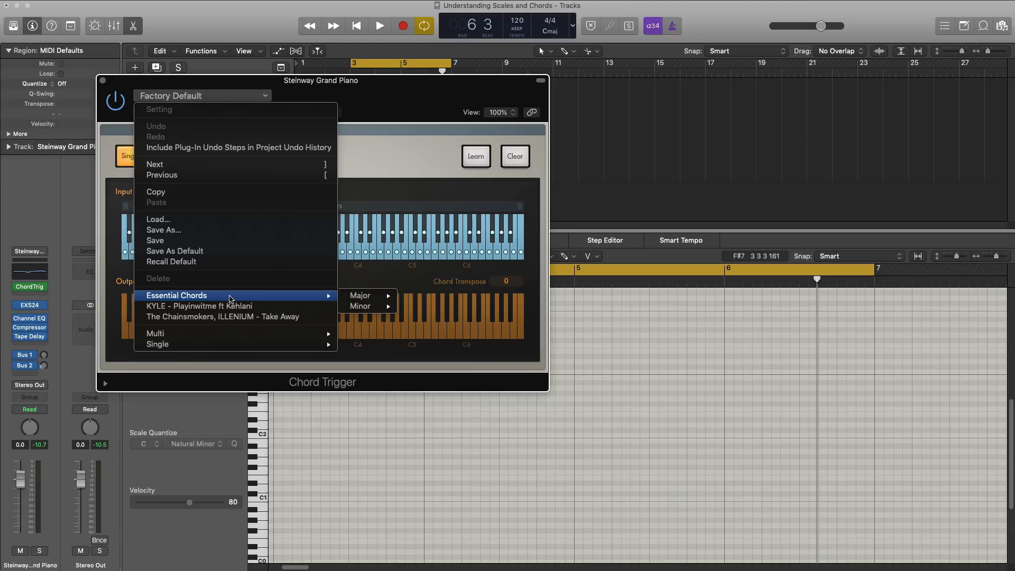
mouse_move(384, 299)
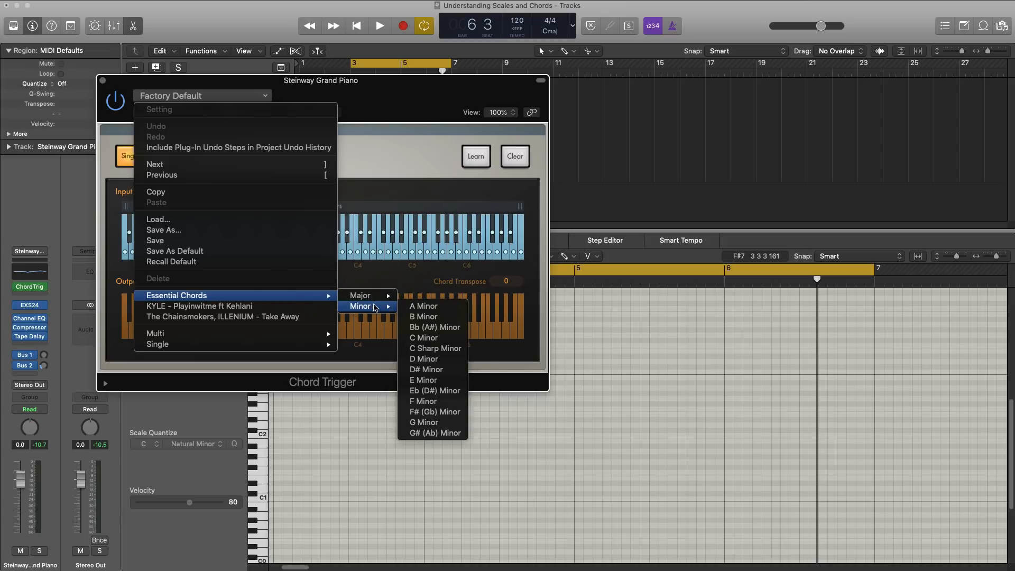
left_click(440, 338)
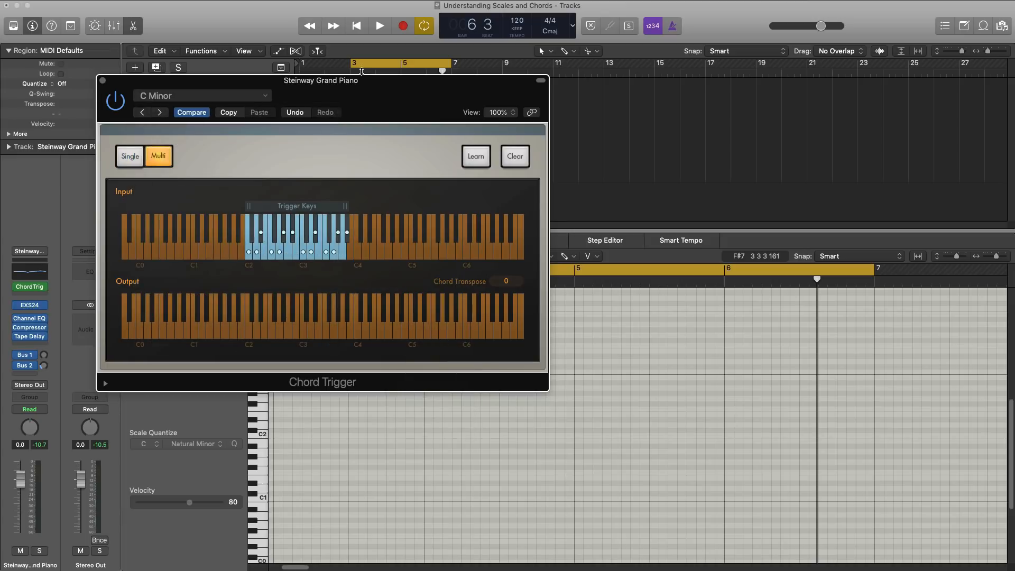
left_click_drag(354, 101, 512, 128)
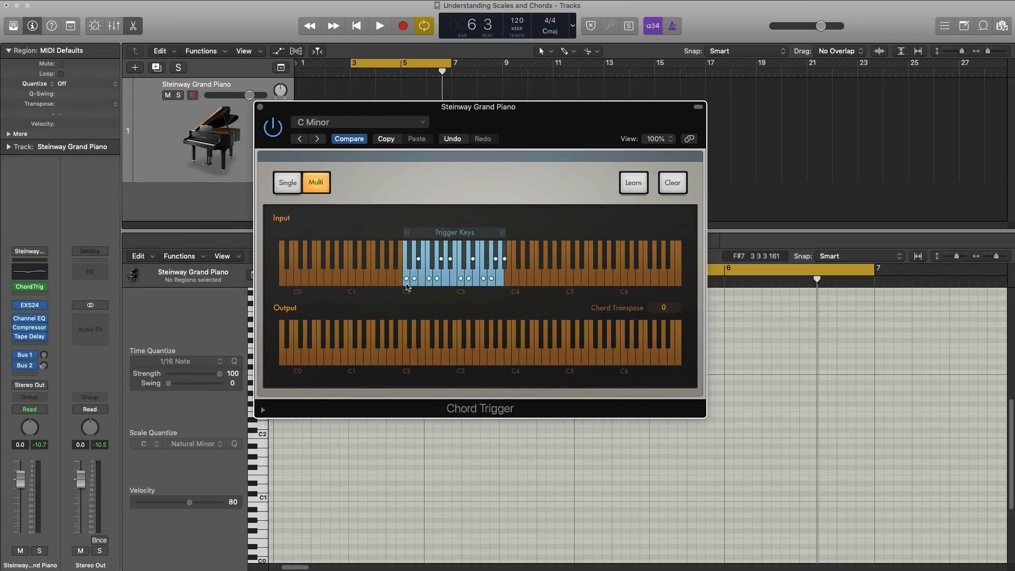
Audition the C Minor preset's chords by playing its trigger keys upward from C2 to C3.
left_click(408, 287)
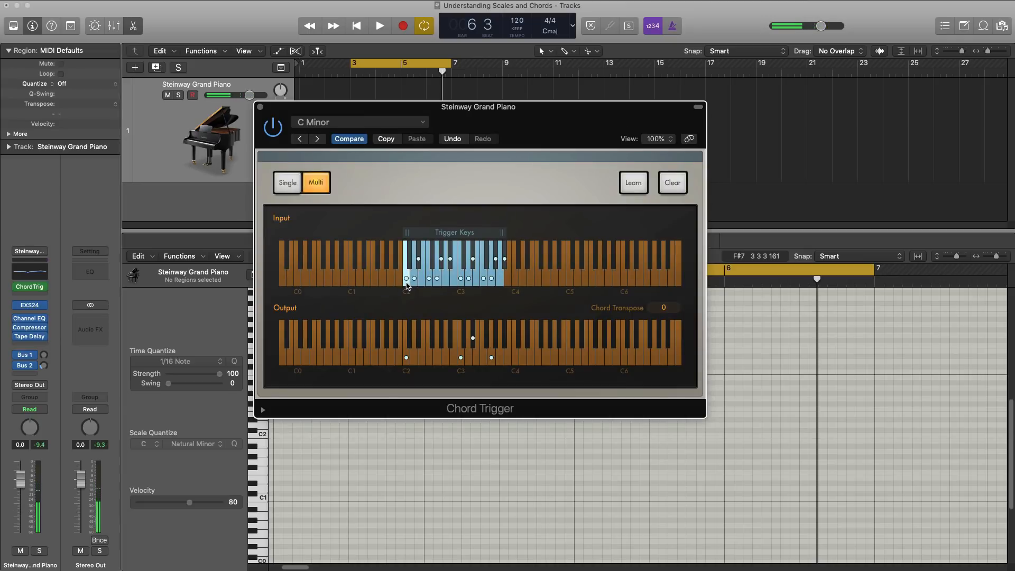
left_click(417, 264)
left_click(427, 285)
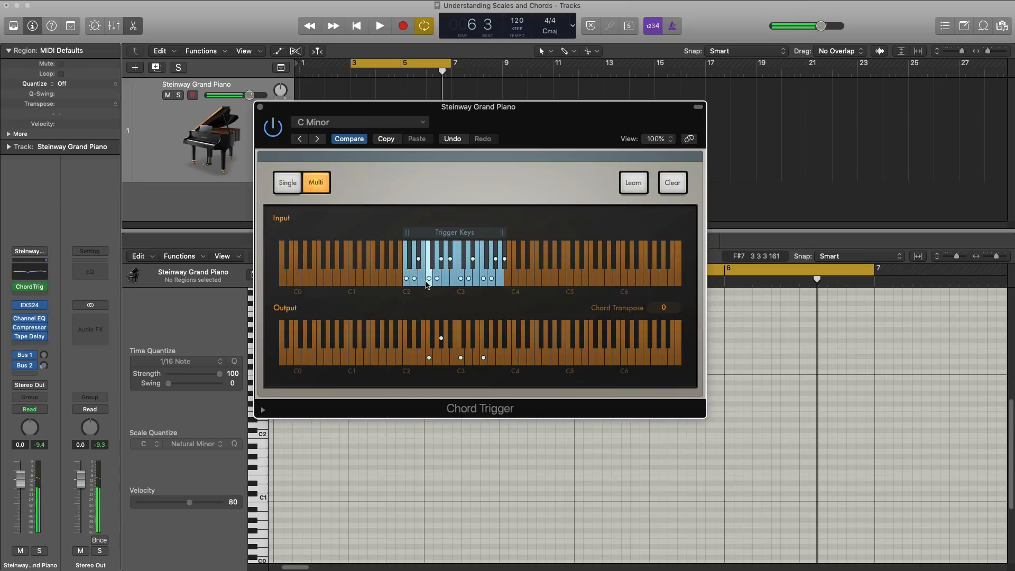
left_click(435, 282)
left_click(441, 262)
left_click(450, 262)
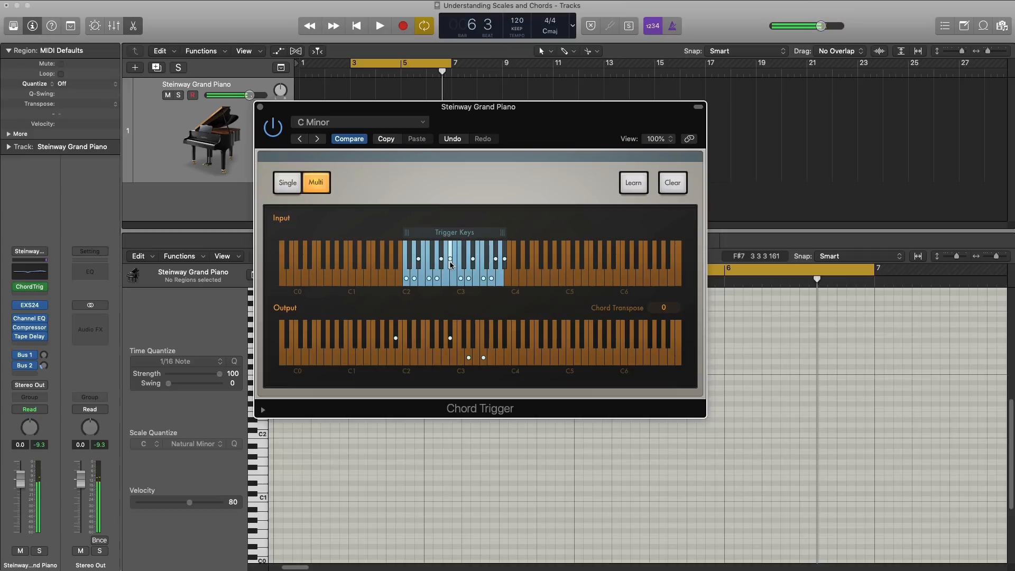
left_click(458, 283)
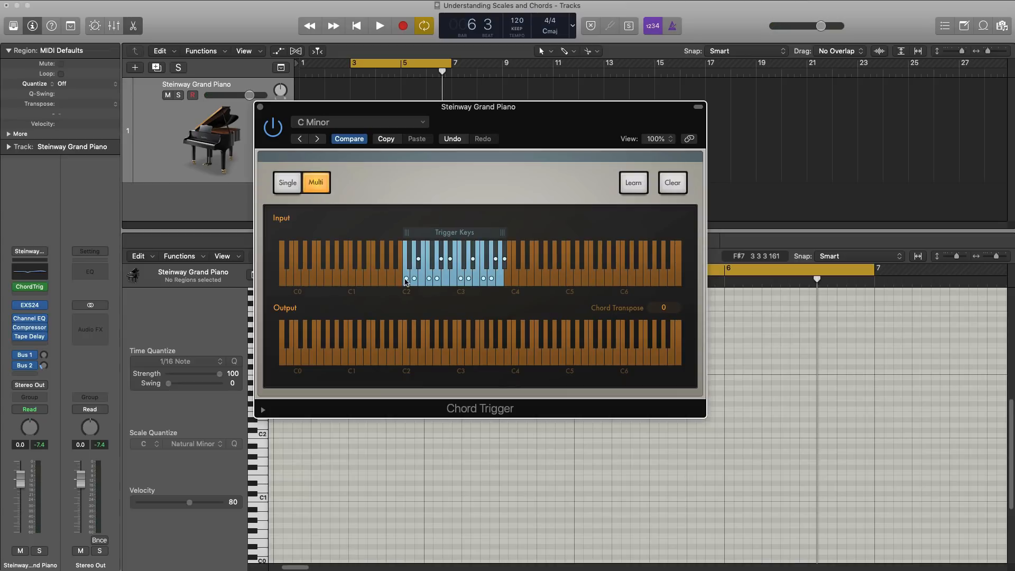
Play the chords on trigger keys C2, D2, D#2 and F2 in order, twice.
left_click(406, 281)
left_click(414, 278)
left_click(419, 268)
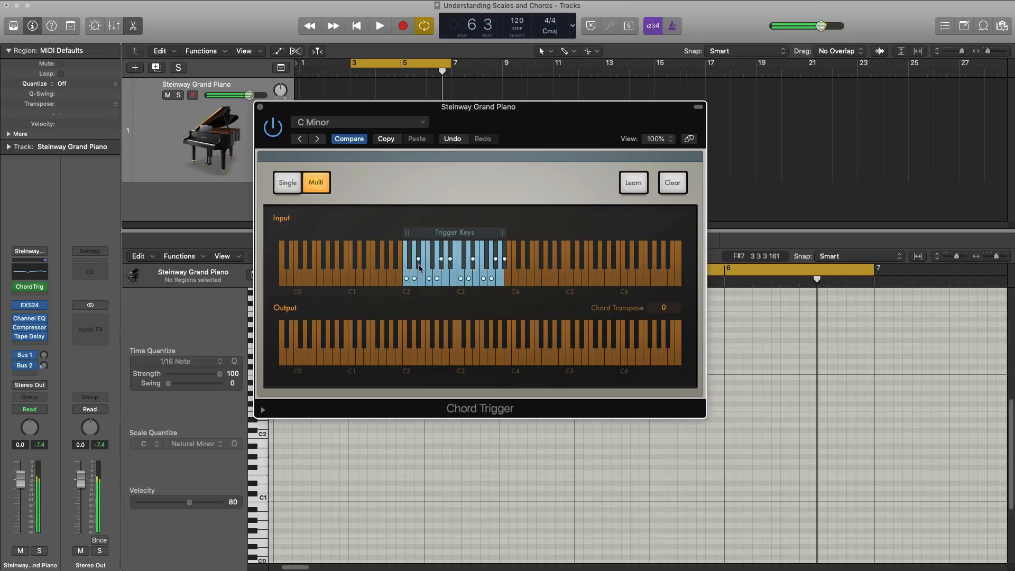
left_click(429, 279)
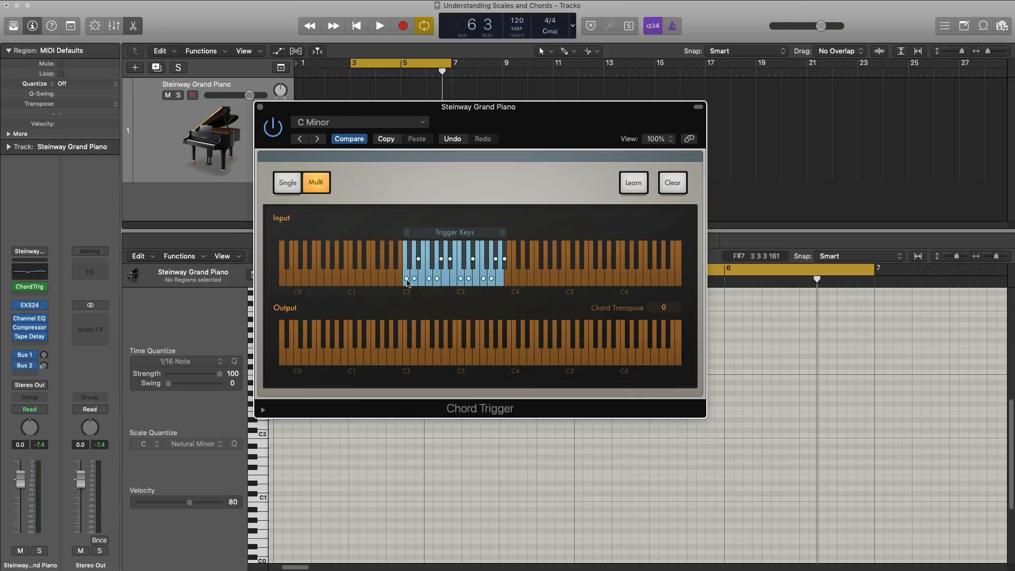
left_click(406, 280)
left_click(414, 276)
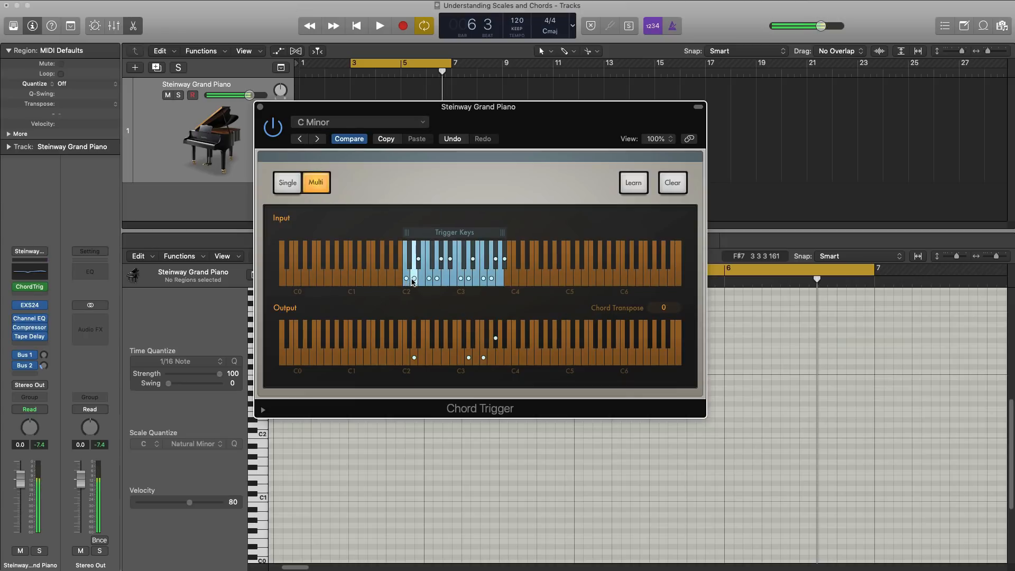
left_click(417, 260)
left_click(429, 277)
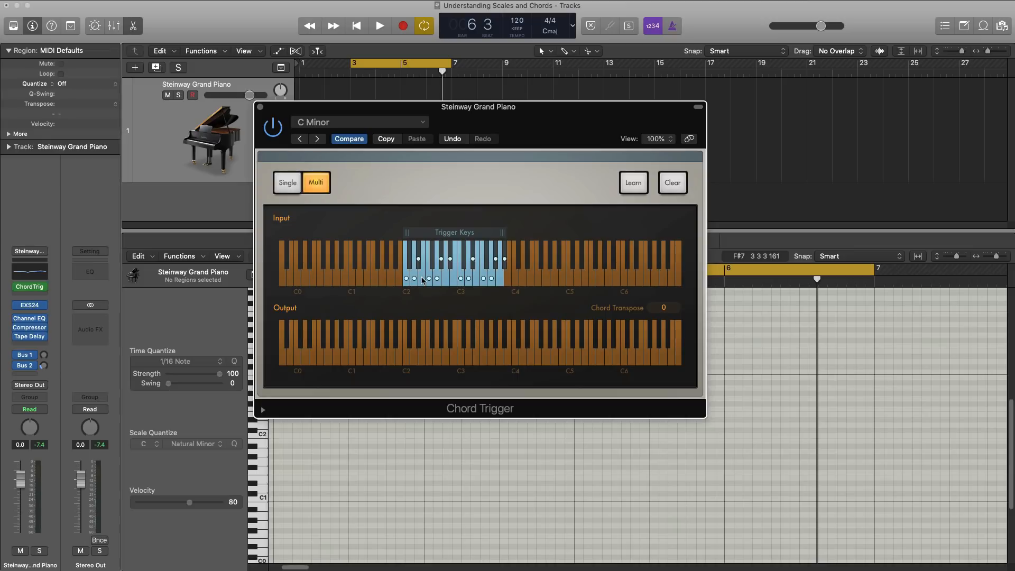
Replay the lowest trigger-key chords, reposition the Chord Trigger window, and play C2, D2 and D#2 again.
left_click_drag(405, 278, 420, 267)
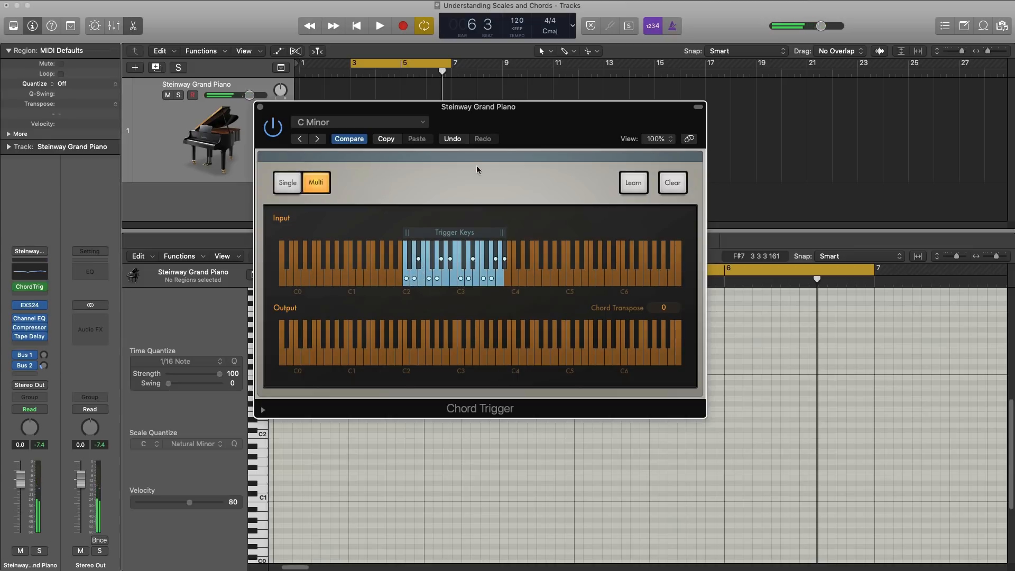
left_click_drag(522, 124, 541, 163)
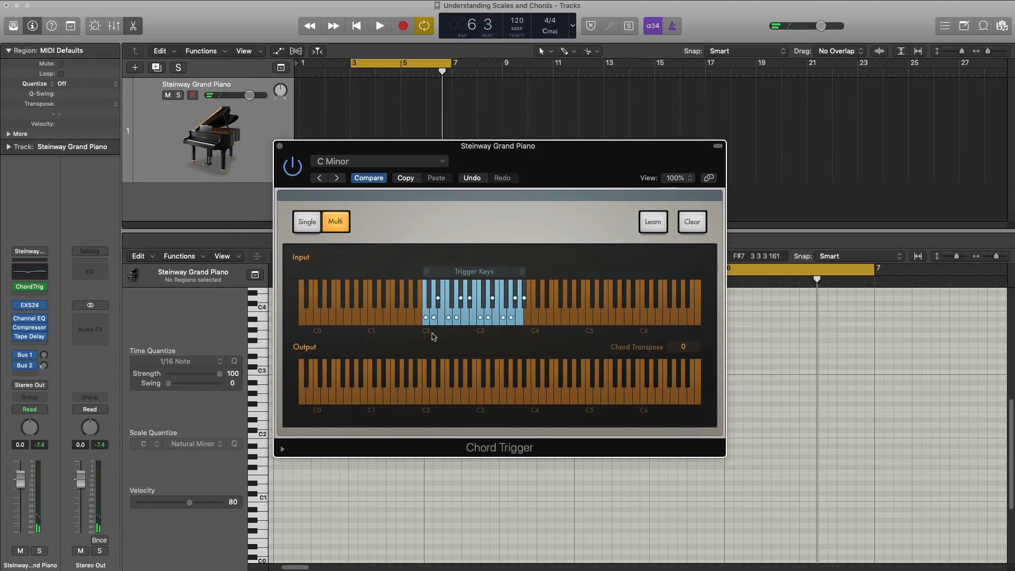
left_click(429, 319)
left_click(434, 318)
left_click(439, 300)
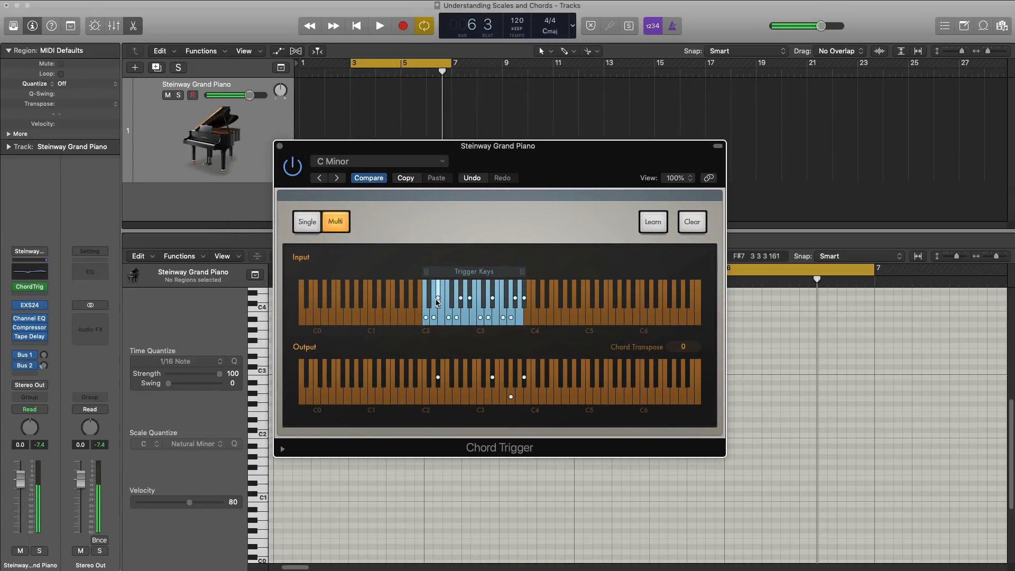
Browse the Essential Chords kit's MIDI files to the C Minor folder under Minor, and close the Chord Trigger window.
left_click(999, 26)
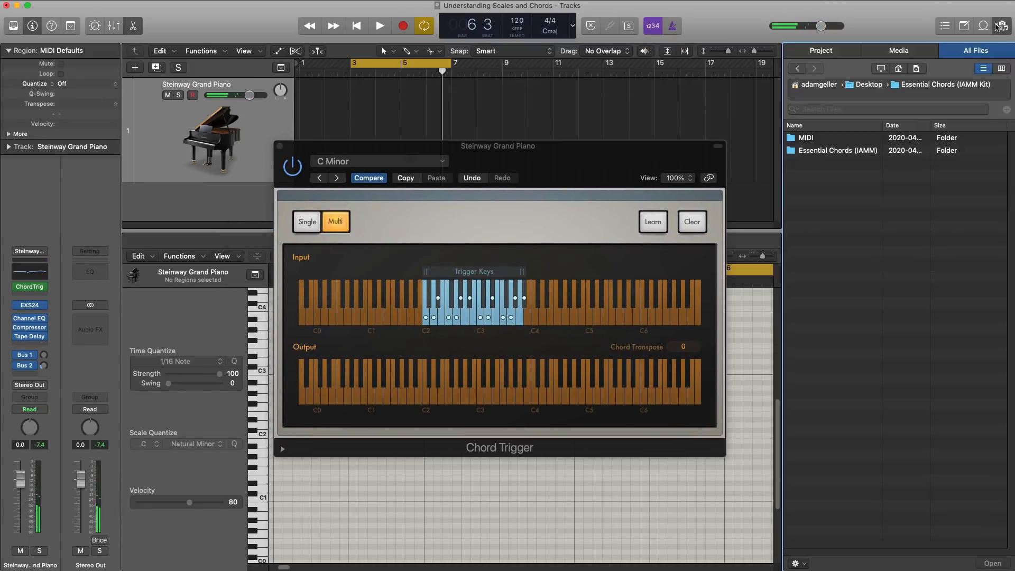
double_click(813, 139)
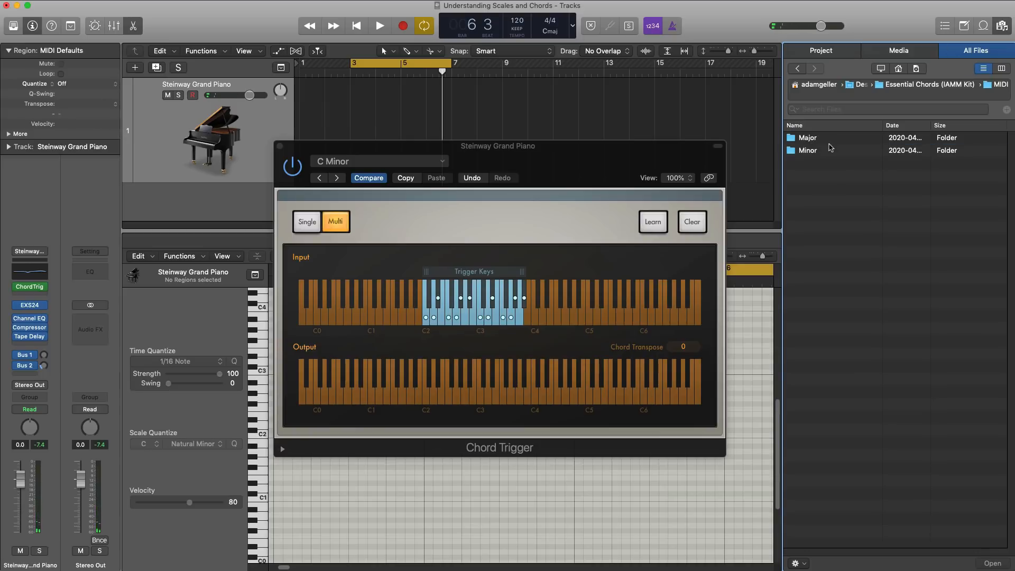
left_click(280, 146)
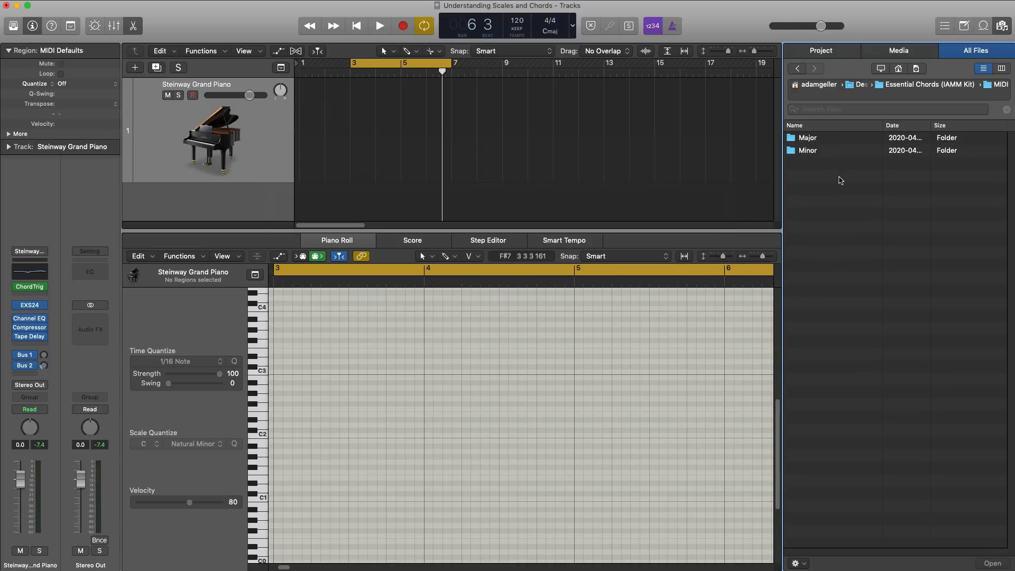
double_click(820, 151)
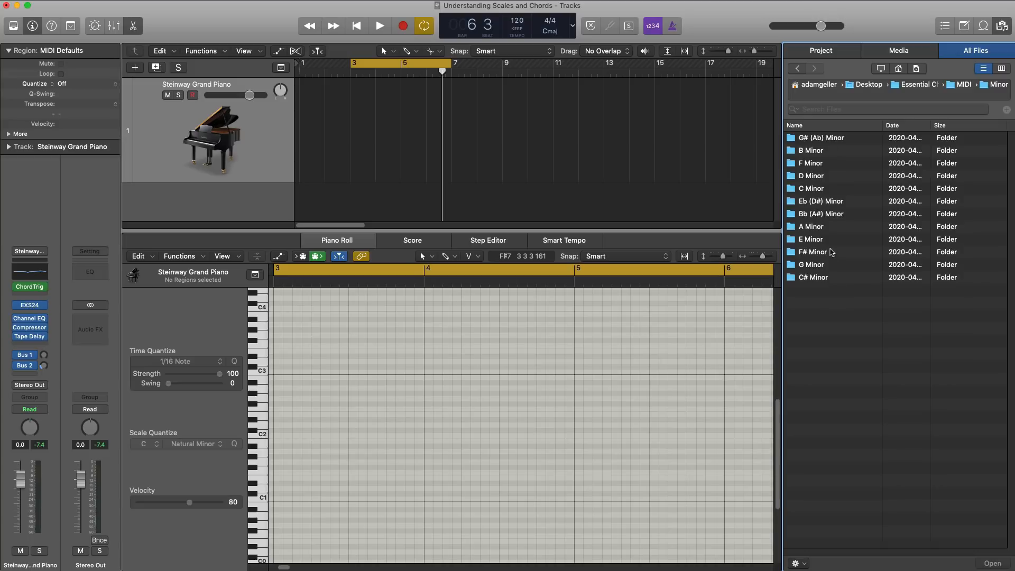
double_click(813, 189)
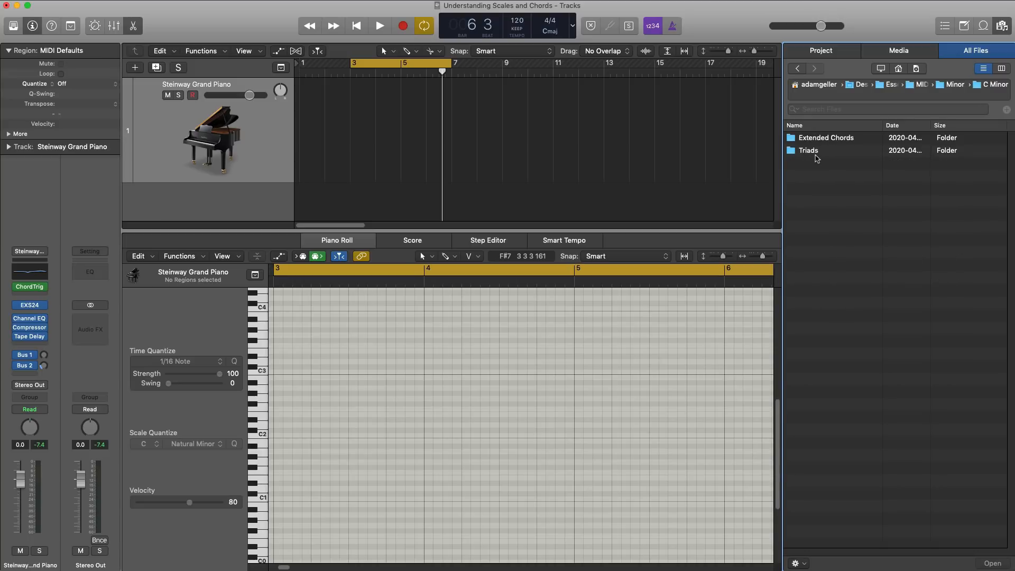
Look into the Extended Chords folder, return to the Triads folder and sort its files by name.
double_click(815, 152)
key("super+Up")
double_click(831, 140)
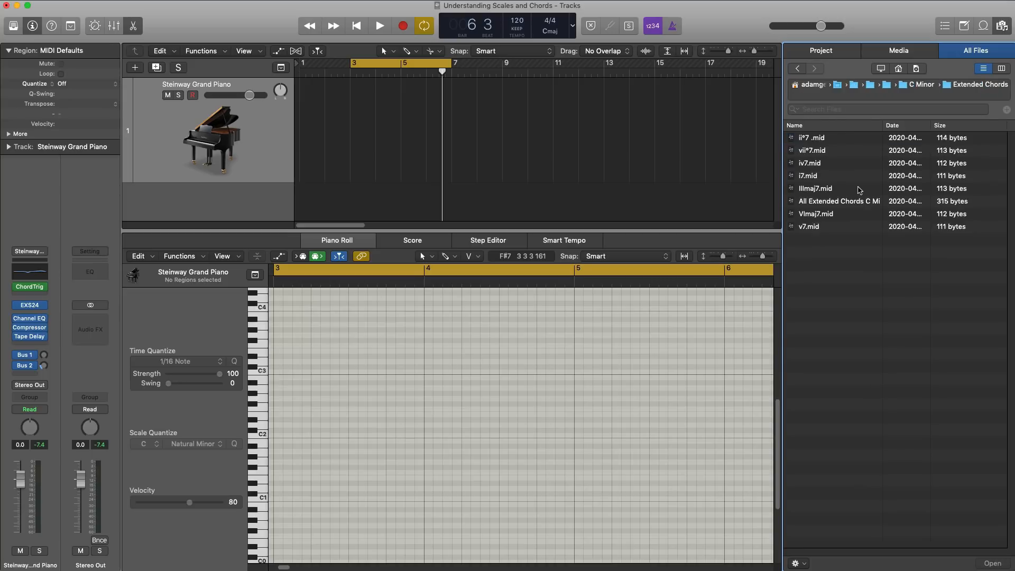
key("super+Up")
double_click(834, 152)
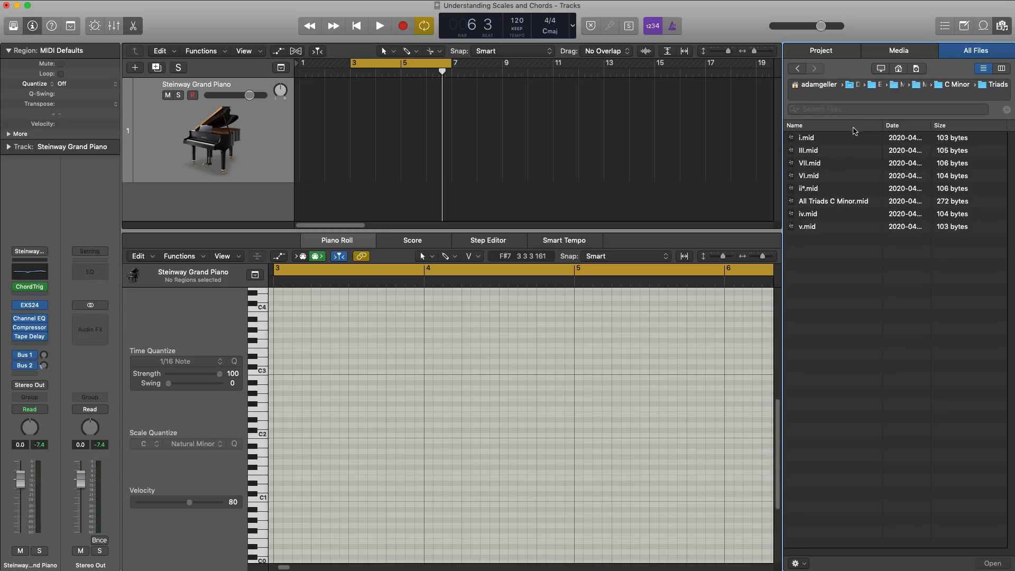
left_click(851, 127)
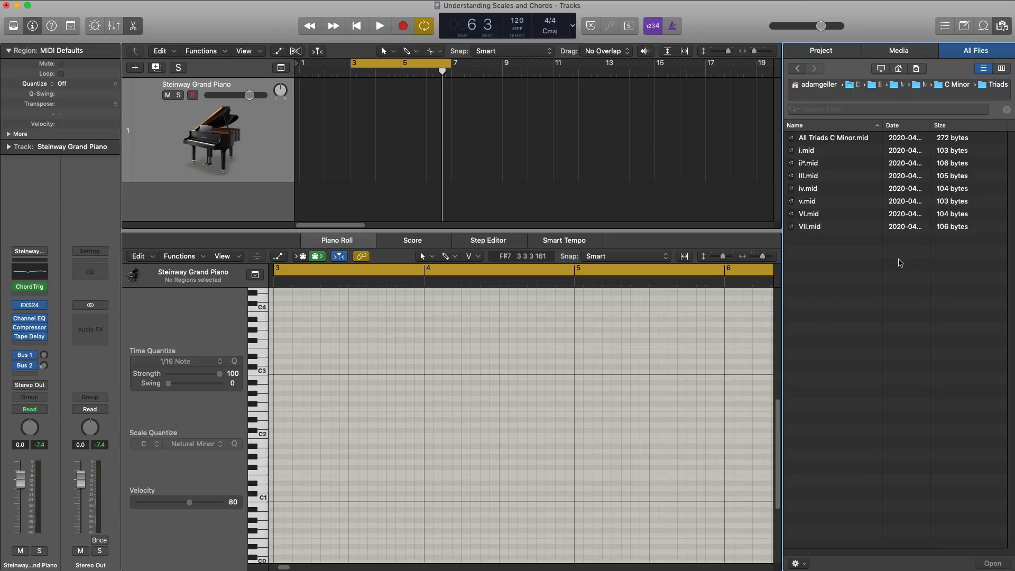
Switch to the Understanding Scales & Chords PDF and examine the Trap Music progressions and the Minor Chord Chart.
key("super+Tab")
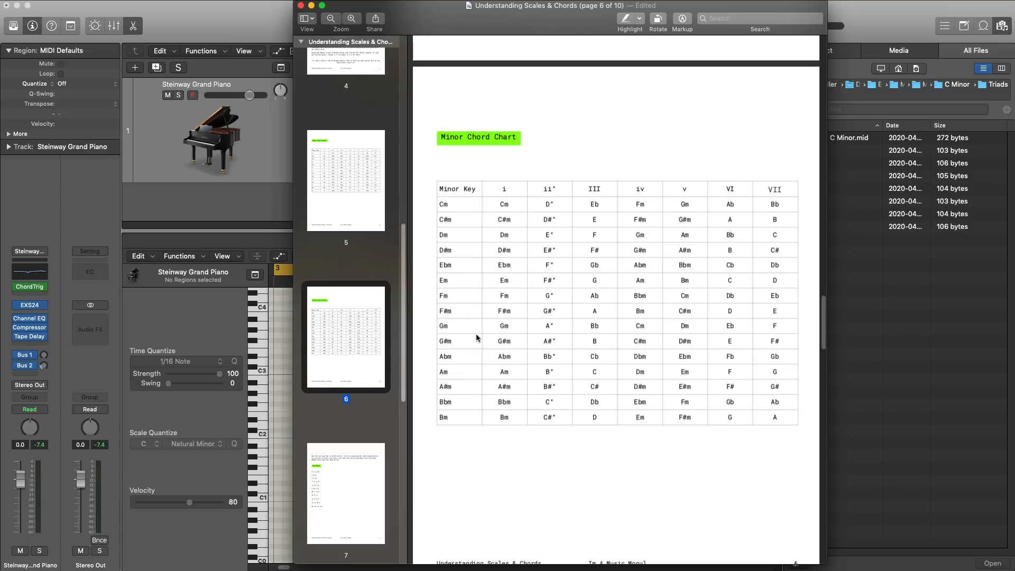
scroll(476, 337, "down", 15)
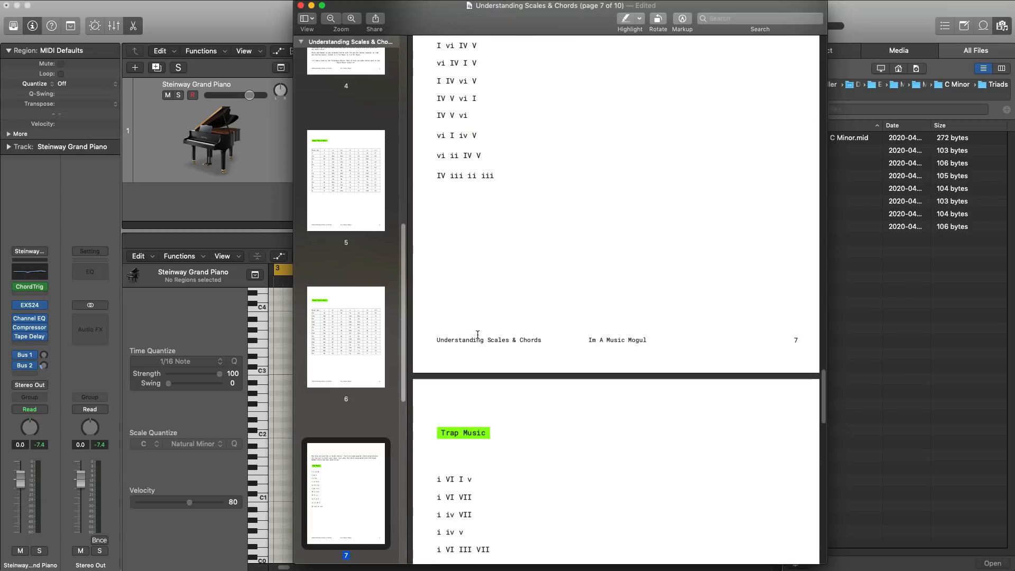
scroll(479, 332, "down", 6)
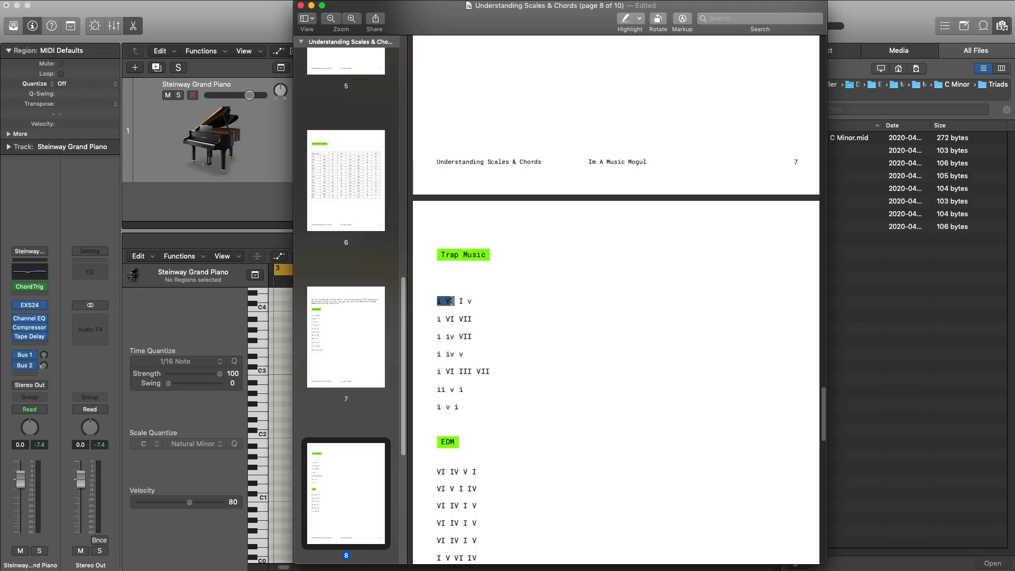
left_click(334, 211)
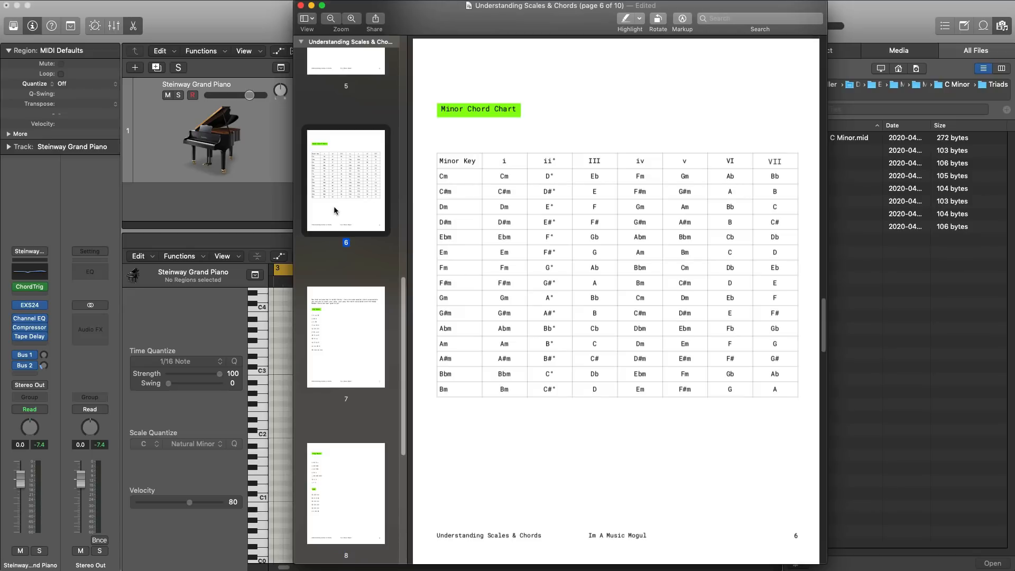
Return to Logic Pro and place i.mid at bar 3 and VI.mid at bar 4 on the piano track.
left_click(938, 204)
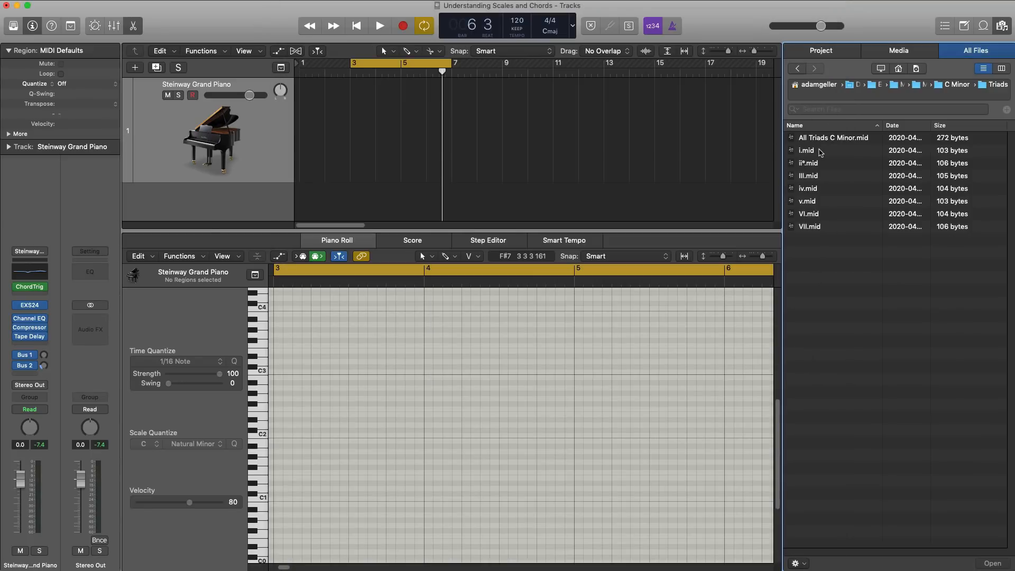
left_click_drag(821, 153, 352, 148)
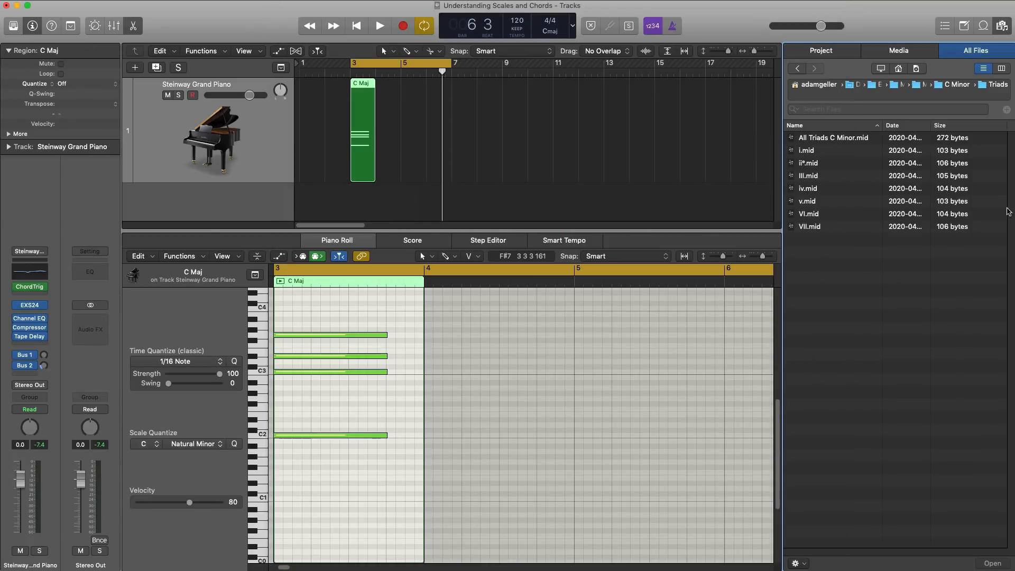
left_click_drag(830, 213, 382, 141)
Recheck the first Trap Music progression against the Minor Chord Chart in the PDF.
key("super+Tab")
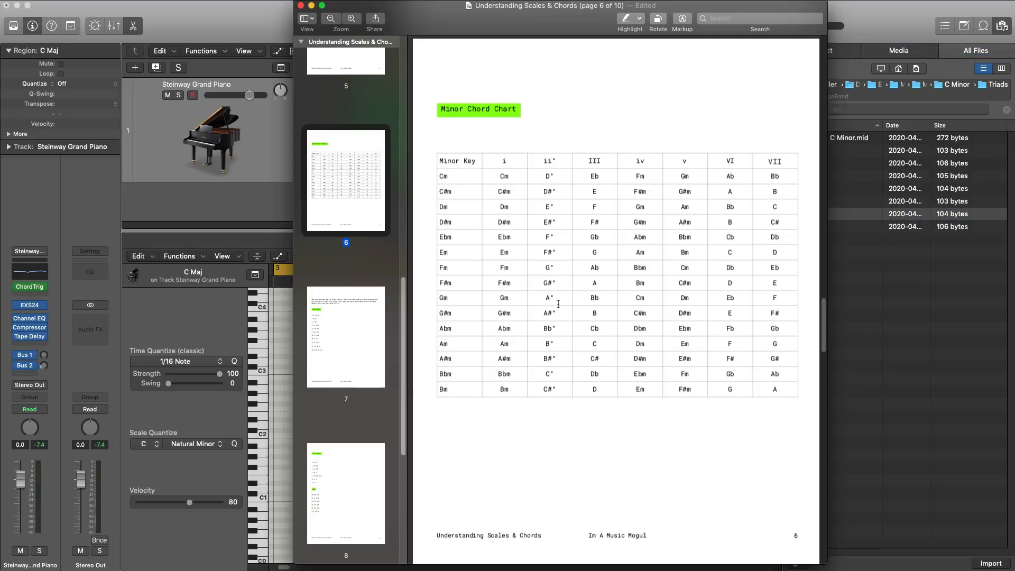
left_click(315, 493)
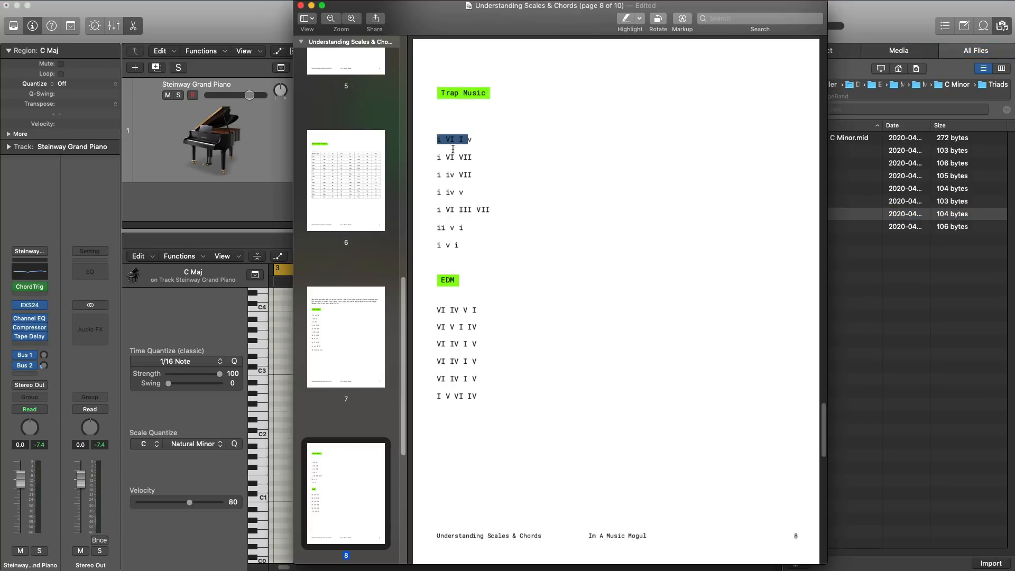
left_click(336, 201)
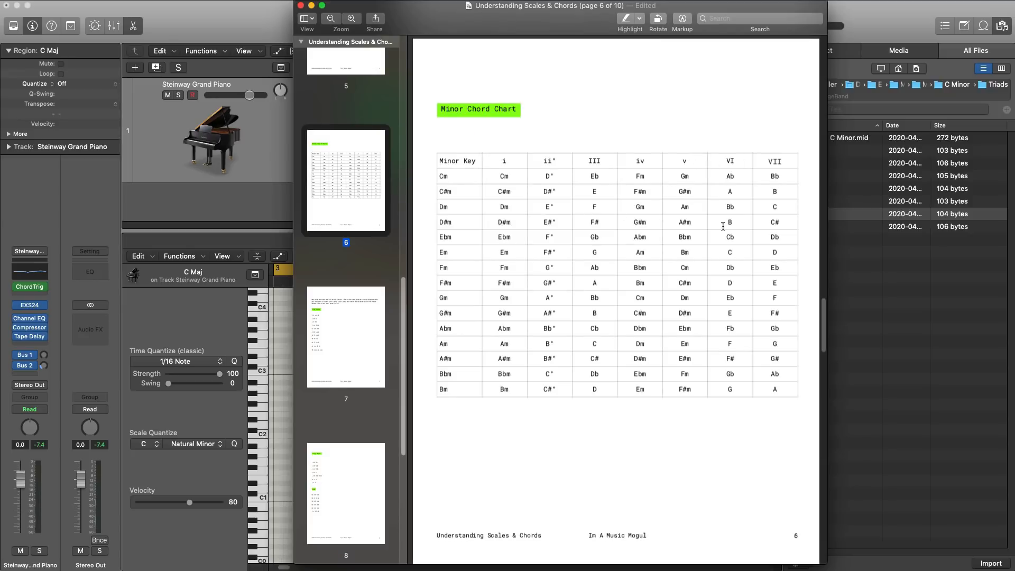
key("super+Tab")
Add i.mid at bar 5 and v.mid at bar 6, and join all four chord regions into one.
left_click_drag(809, 149, 465, 184)
left_click_drag(839, 203, 326, 154)
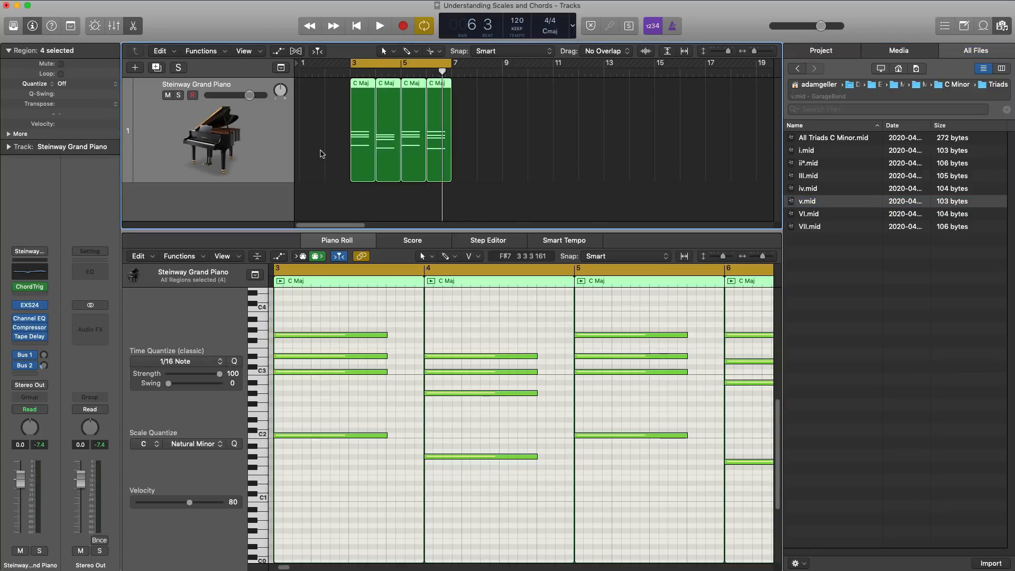
key("super+j")
Bypass Chord Trigger on the piano track and play the joined region from bar 3.
key("space")
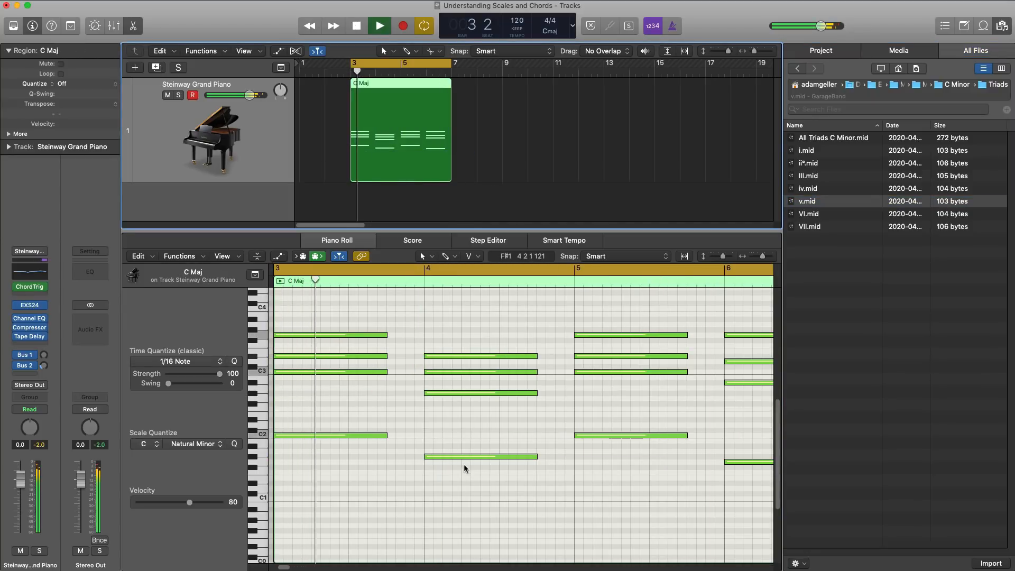
key("space")
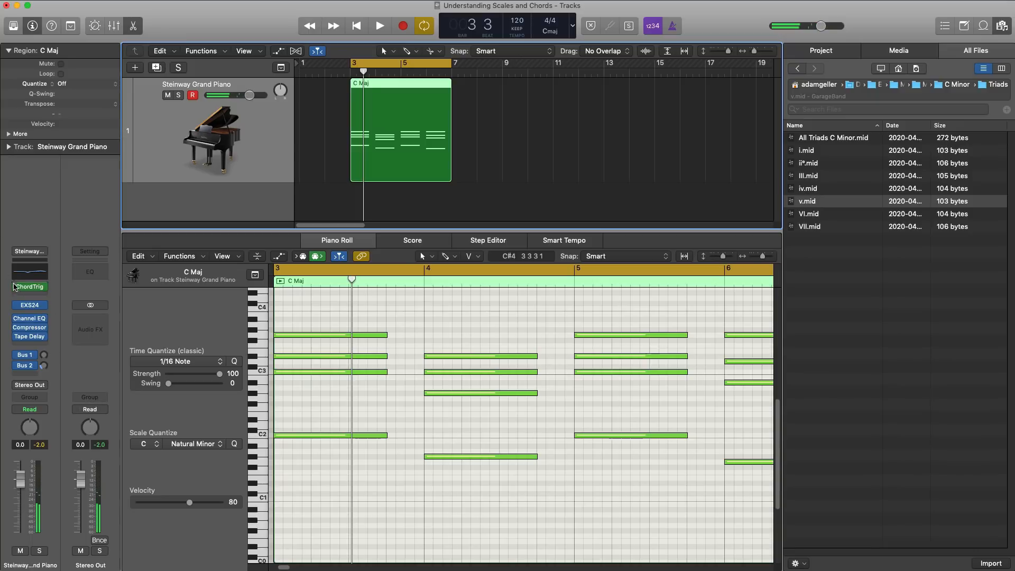
key("space")
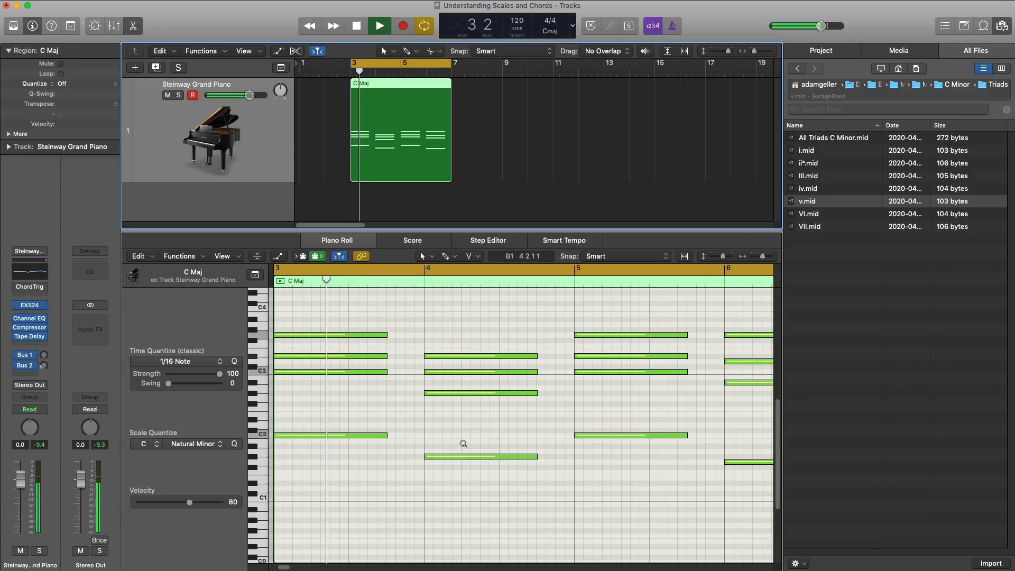
Lengthen all notes of the four chords so that each fills its whole bar, and stop playback.
left_click(464, 444, "ctrl+alt")
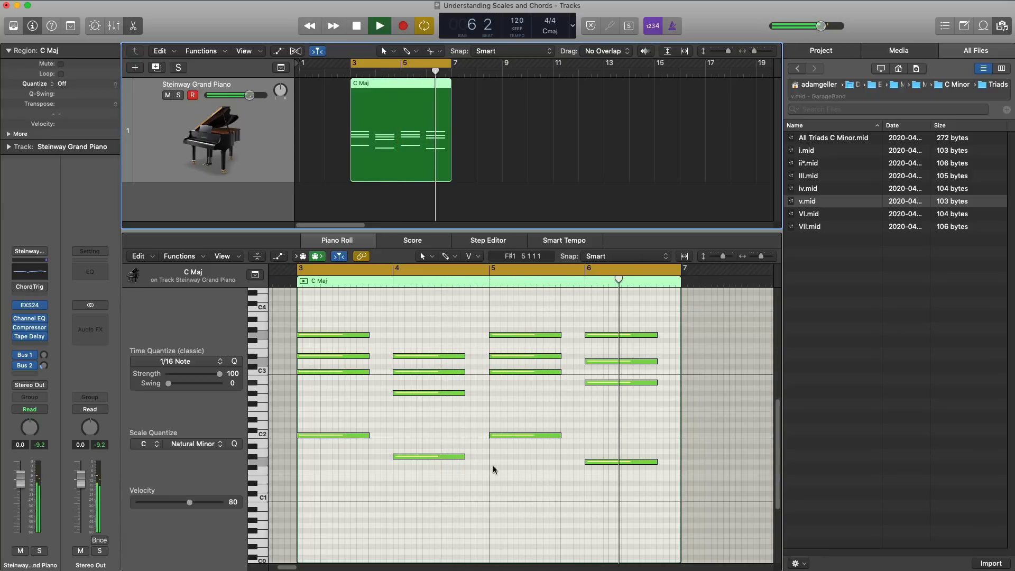
left_click_drag(714, 510, 393, 335)
key("space")
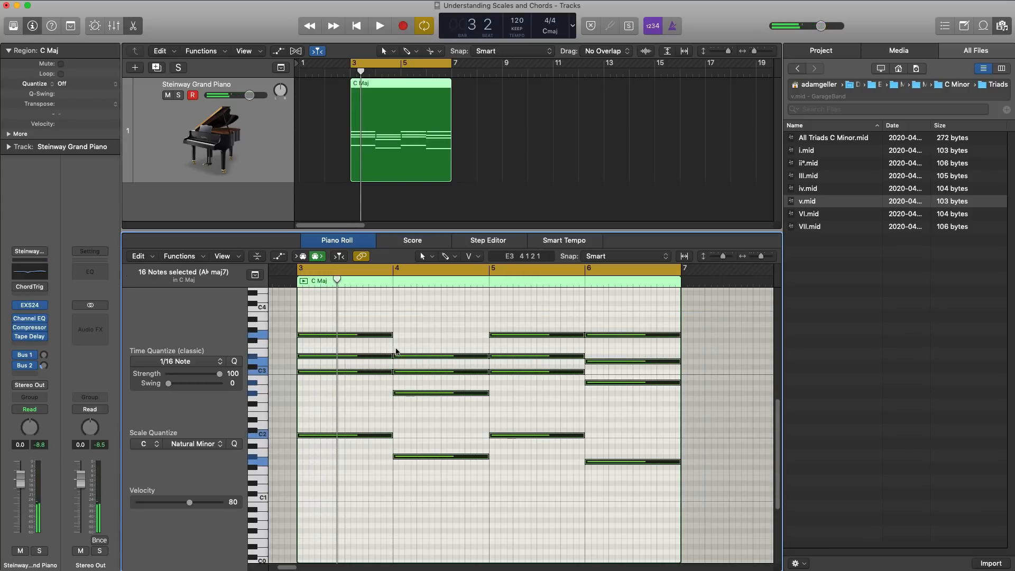
Move the three top G notes in bars 3, 5 and 6 down one octave and play the progression.
left_click(370, 389)
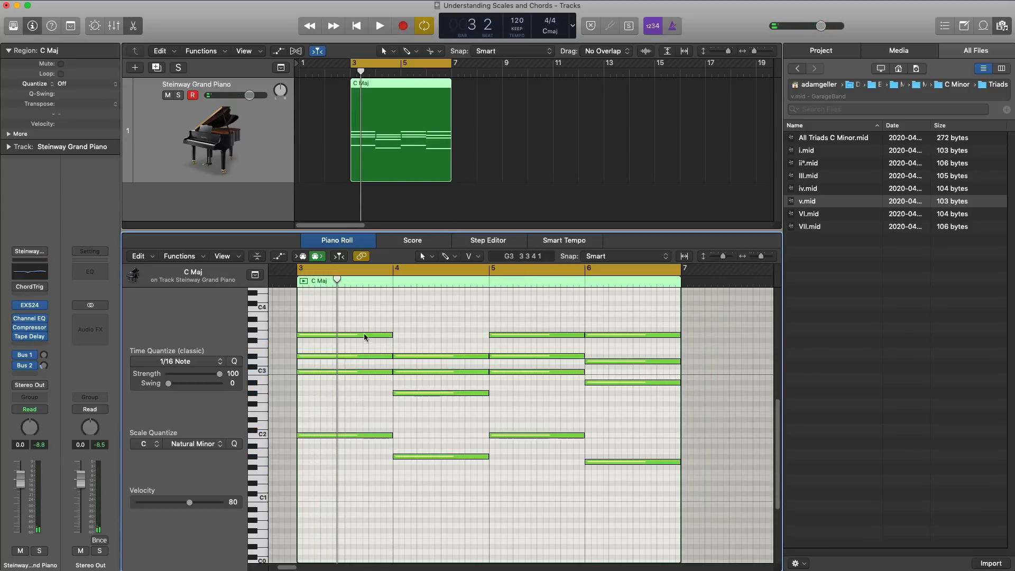
left_click_drag(363, 322, 605, 342)
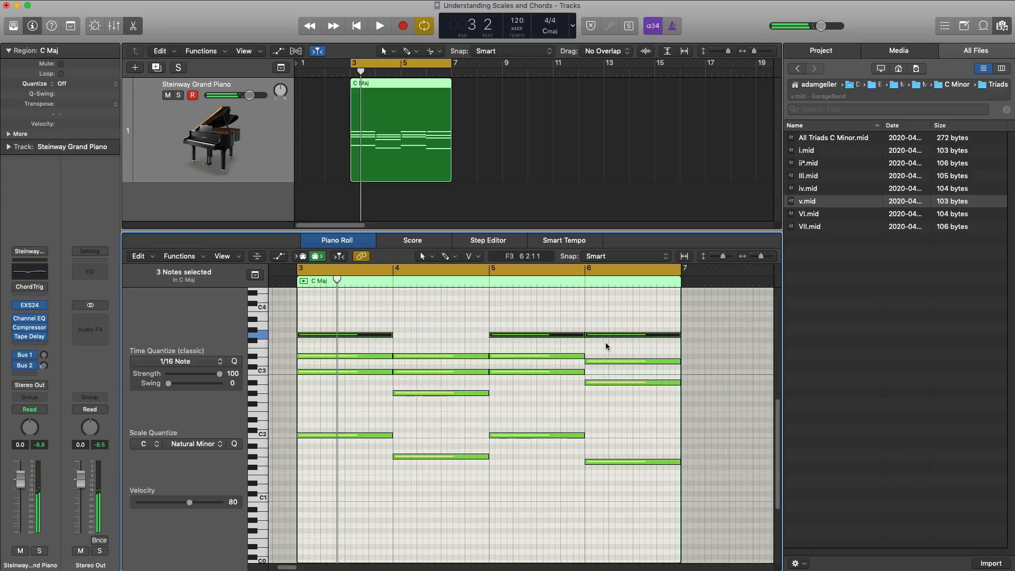
key("shift+alt+Down")
key("space")
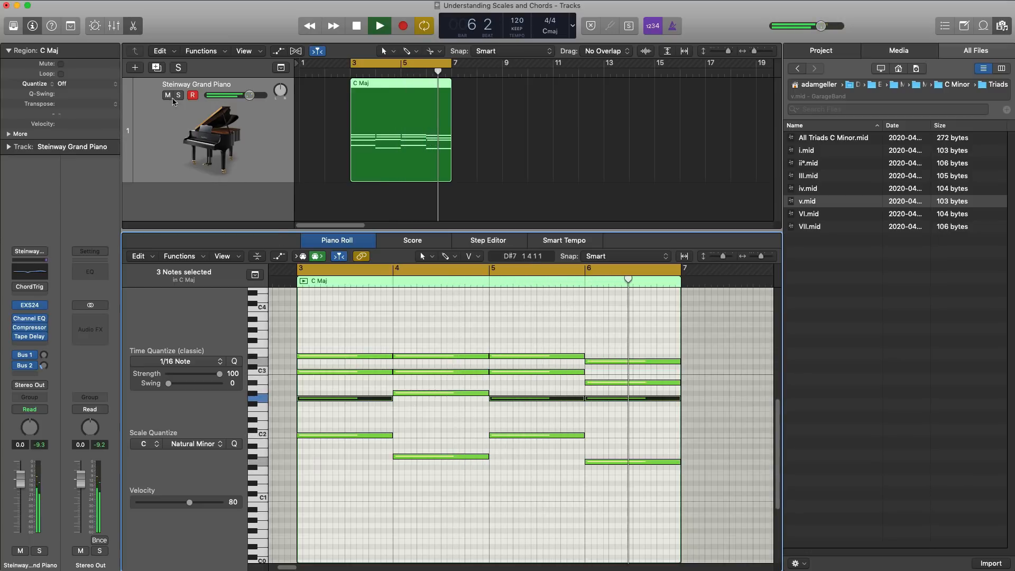
key("space")
Duplicate the Steinway Grand Piano track and move the chord region onto the new track.
left_click(156, 68)
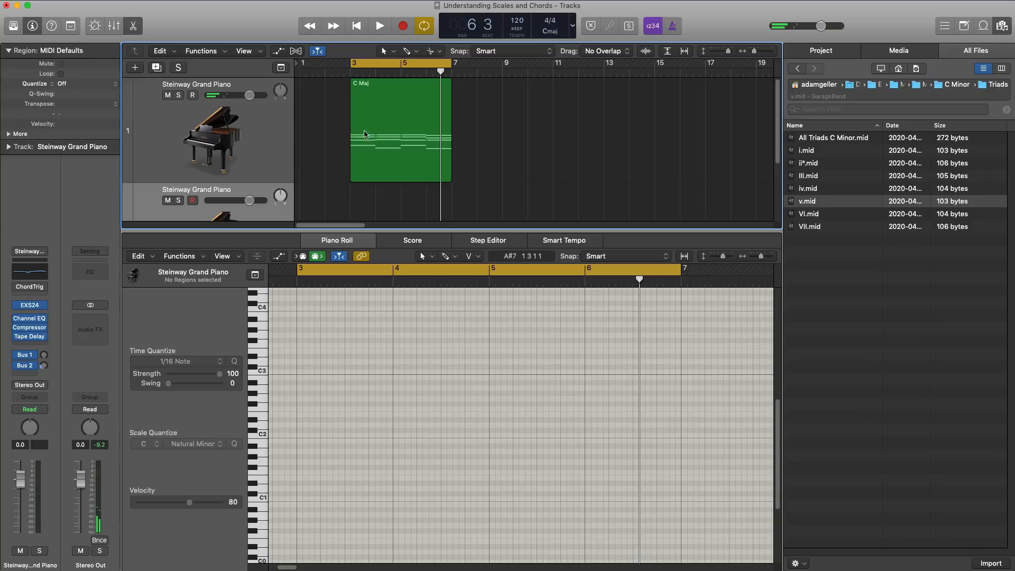
left_click_drag(408, 146, 407, 212)
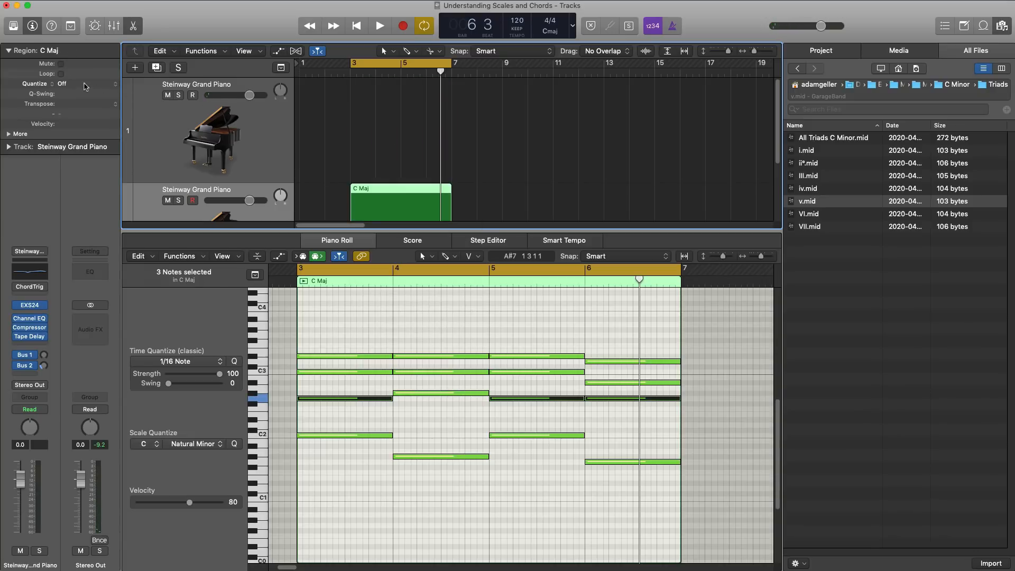
Open The Sounds of Metro Boomin folder among the Library's user channel strip settings.
left_click(8, 26)
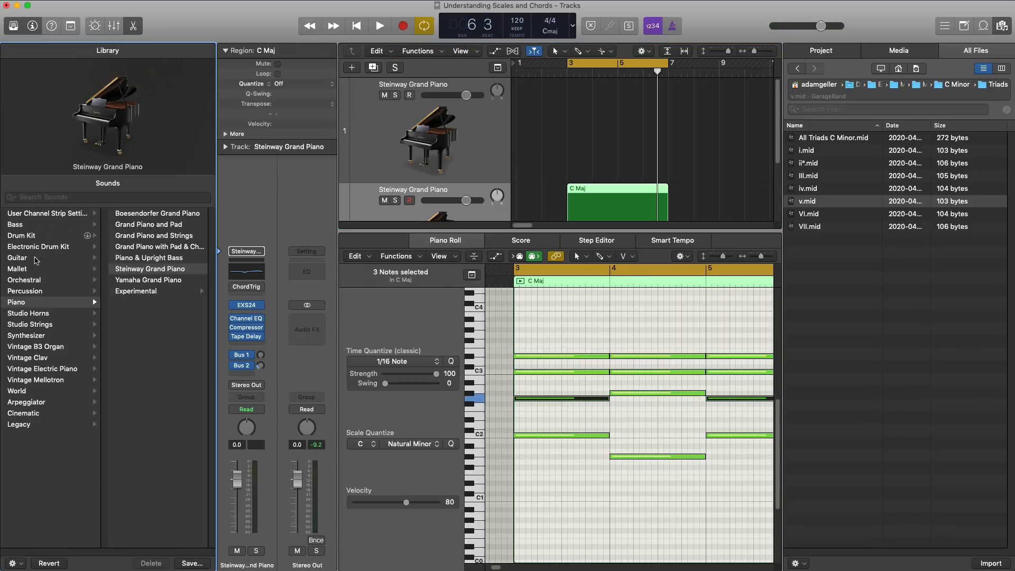
left_click(75, 218)
scroll(158, 413, "down", 5)
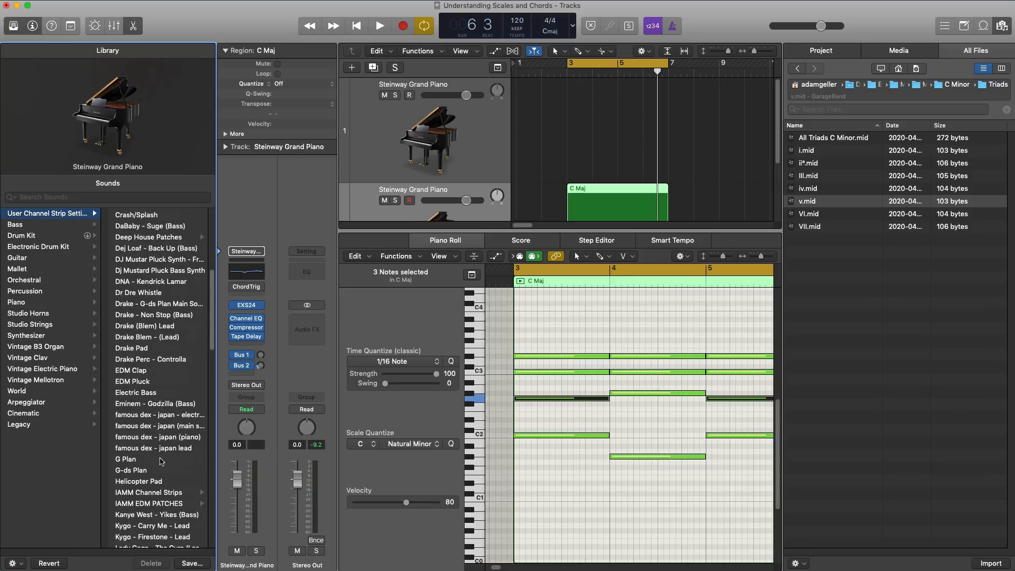
scroll(177, 471, "down", 15)
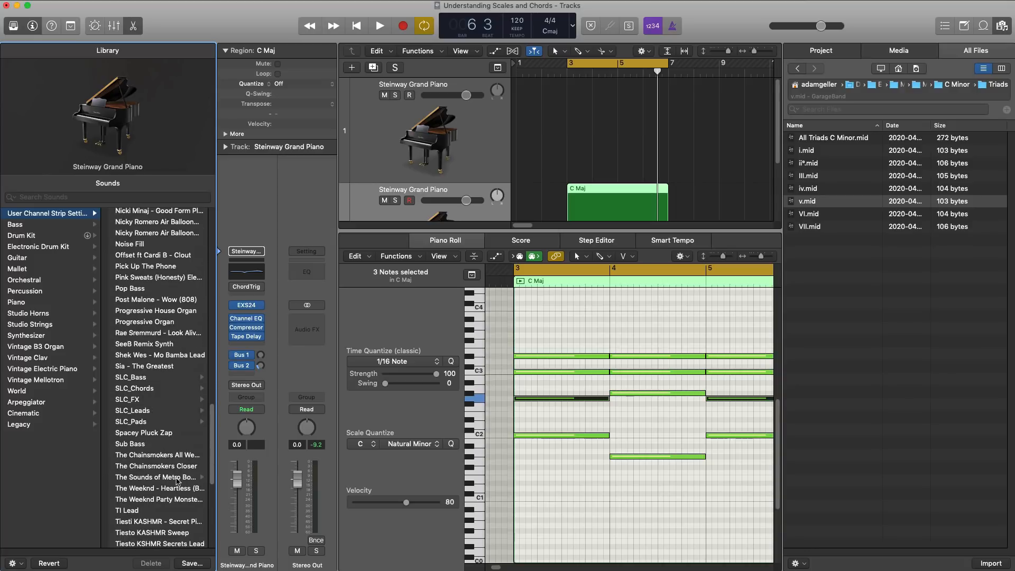
left_click(176, 469)
Audition PD Dark Atmos, PD Heartless, PD Mello and PD Spooky on the second track while the chords play.
left_click(153, 298)
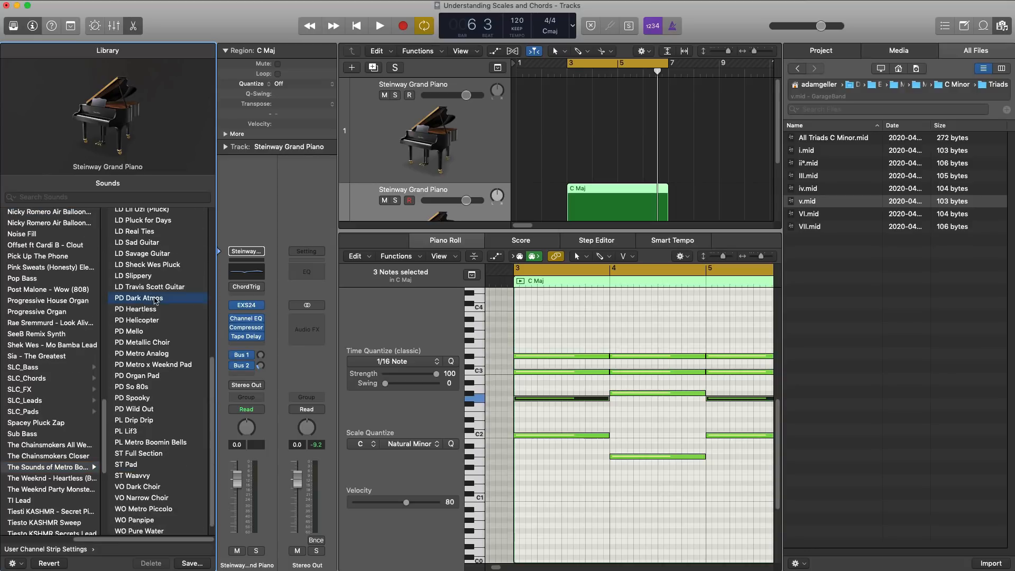
key("space")
left_click(147, 311)
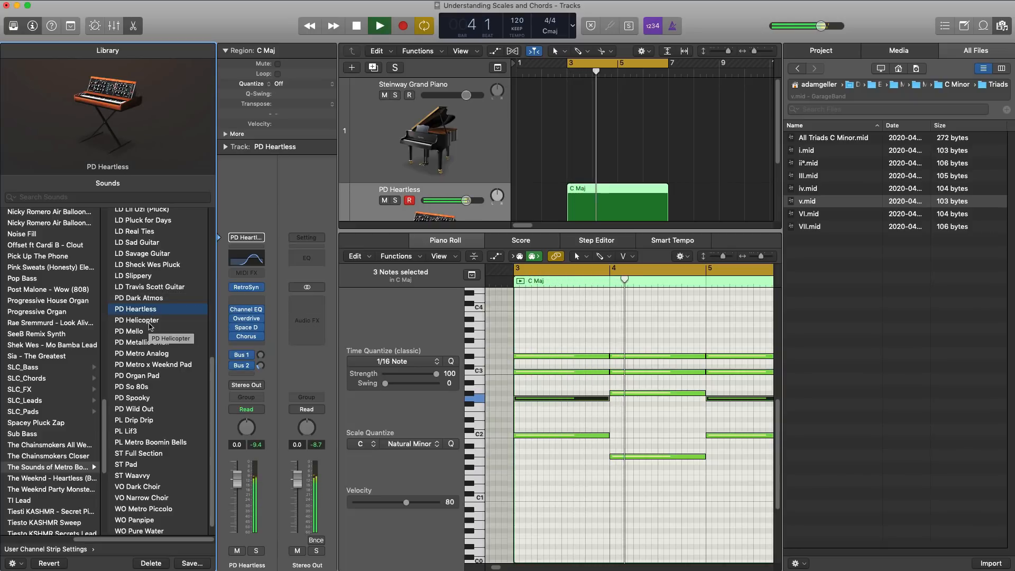
left_click(148, 332)
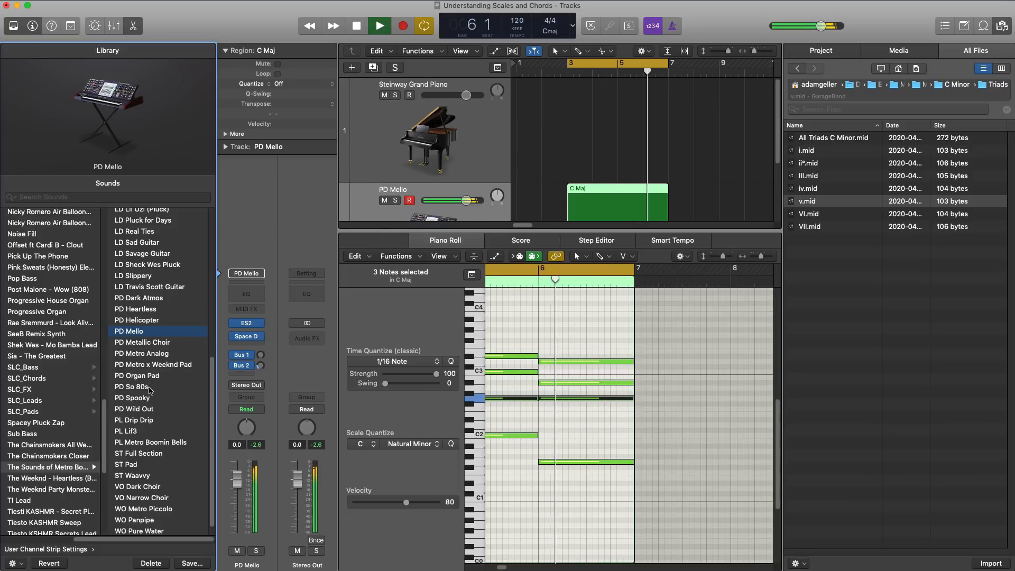
left_click(195, 398)
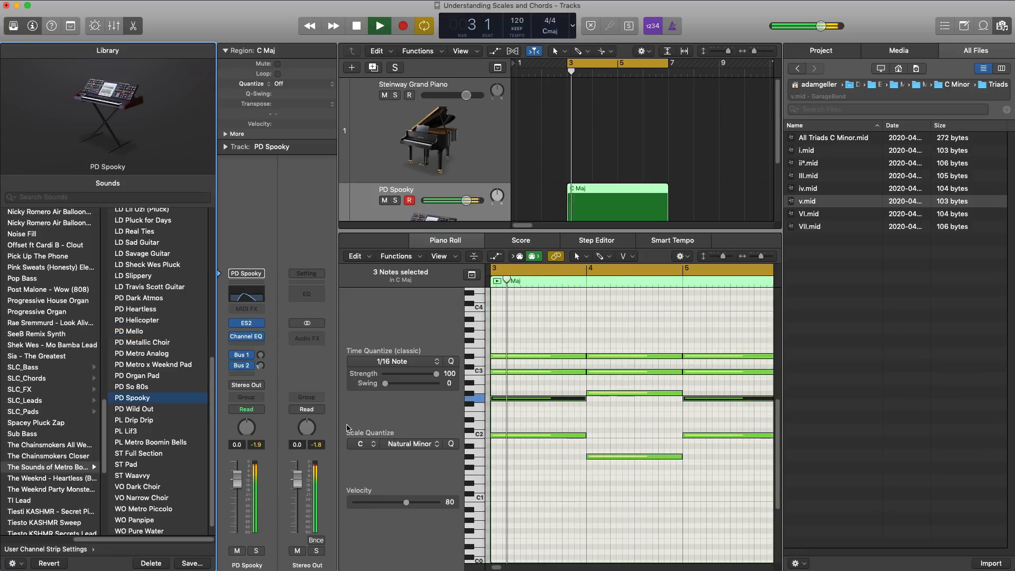
Select all the notes in the second track's chord region and raise them one octave.
left_click(645, 487)
key("super+a")
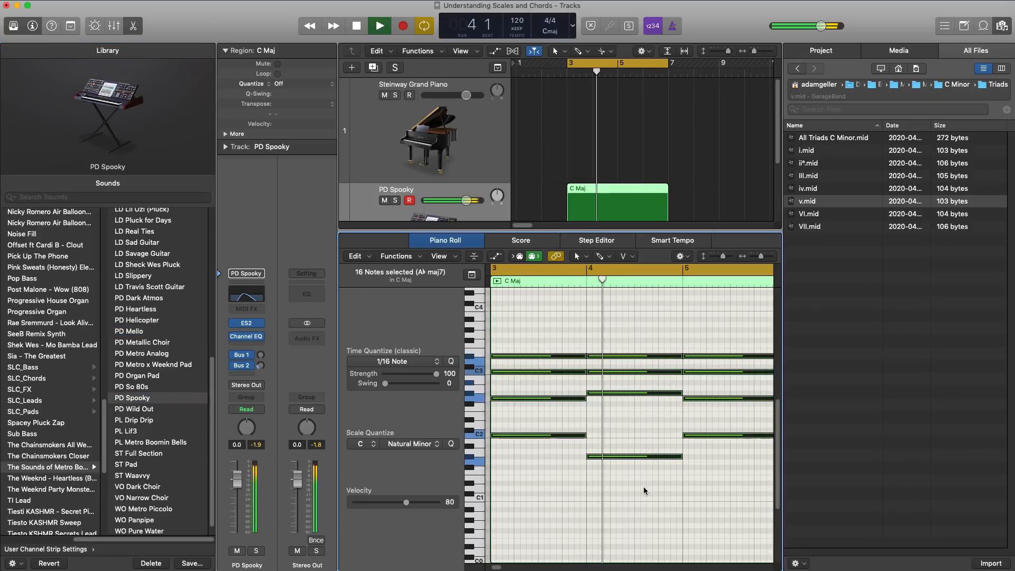
key("alt+shift+Up")
key("alt+shift+Up")
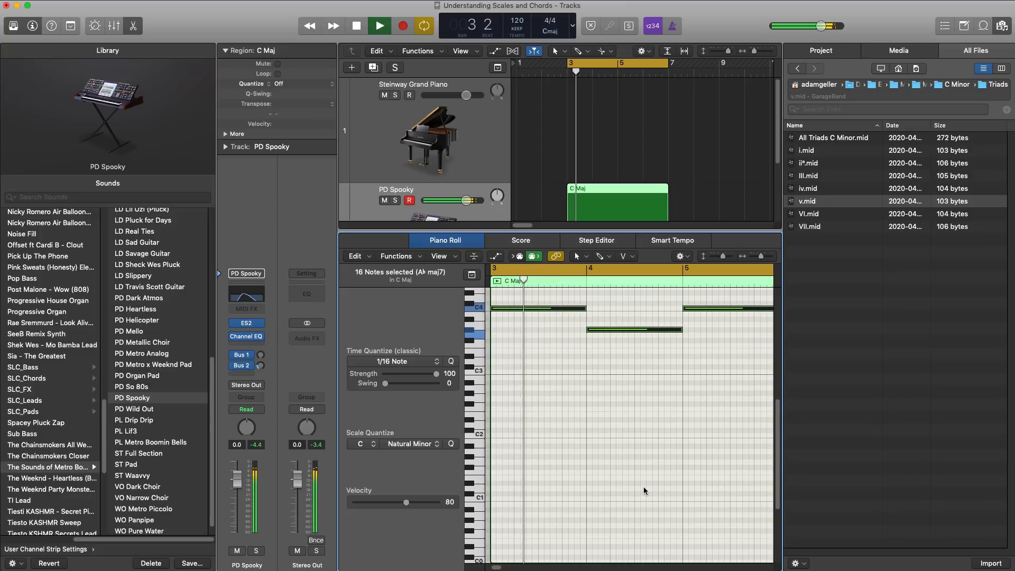
key("alt+shift+Down")
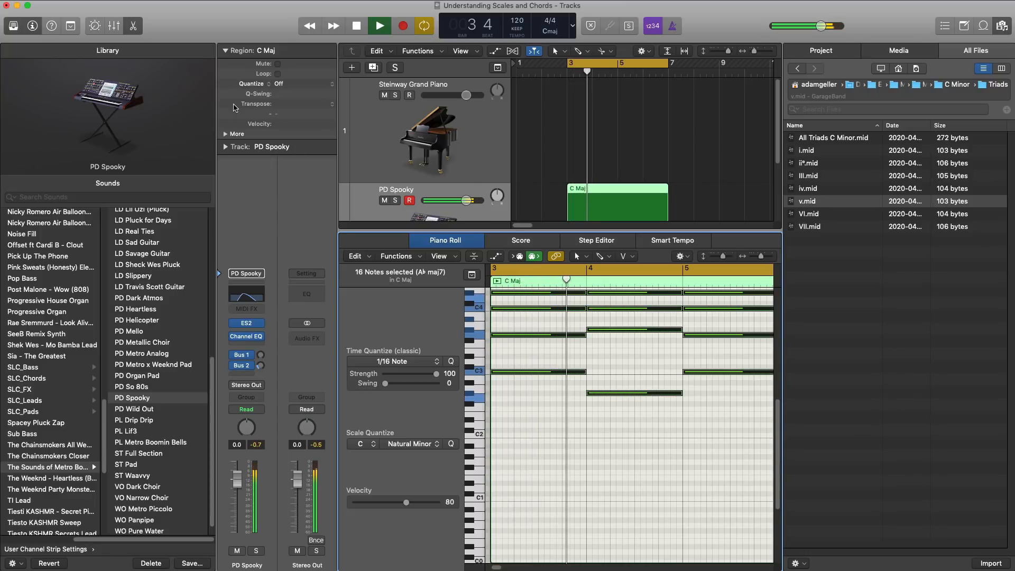
Hide the file browser and the Library, deselect the notes, and lower the PD Spooky track's volume to -7.4 dB.
key("f")
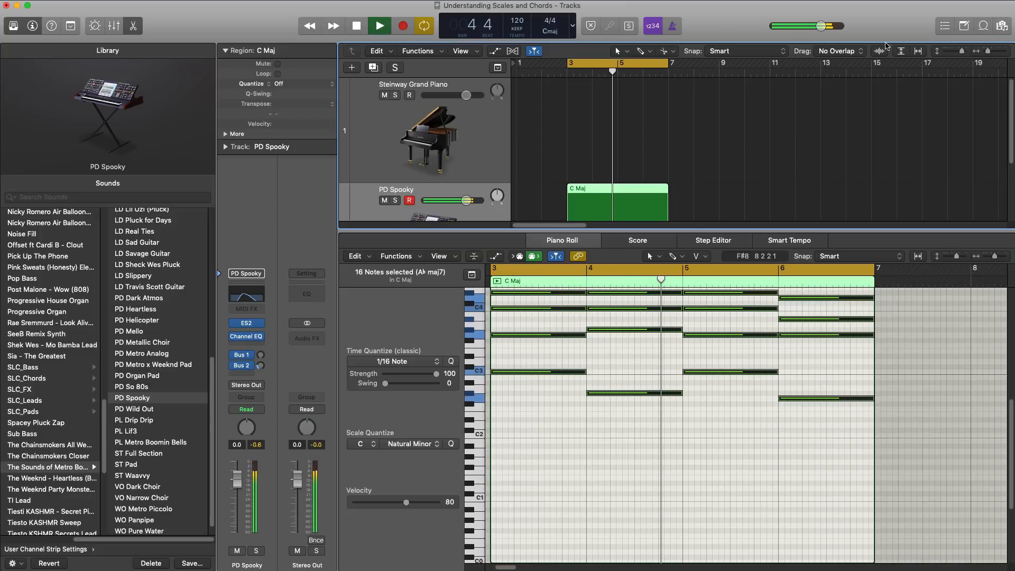
key("y")
scroll(454, 464, "down", 2)
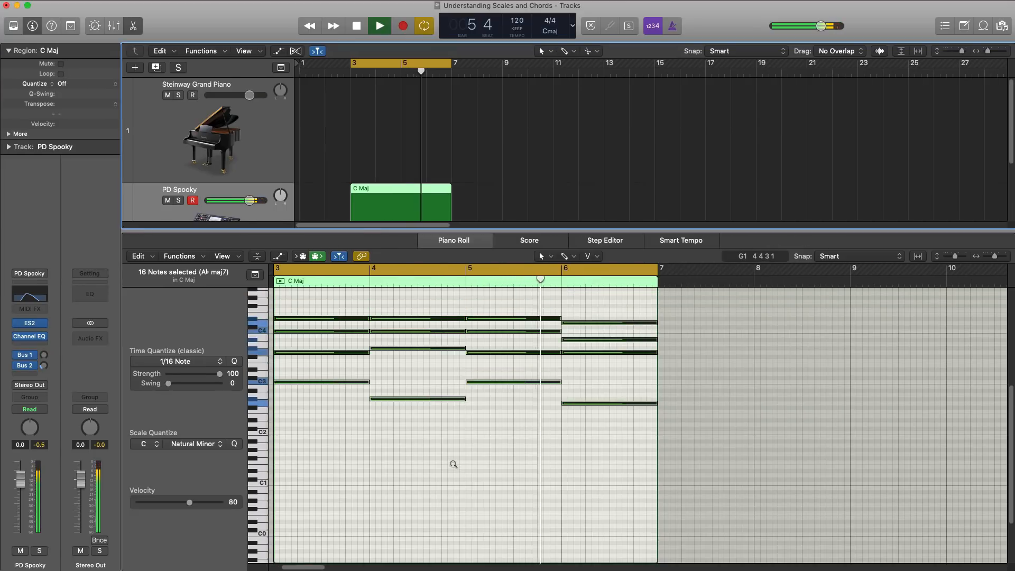
scroll(453, 464, "left", 3)
left_click(453, 465)
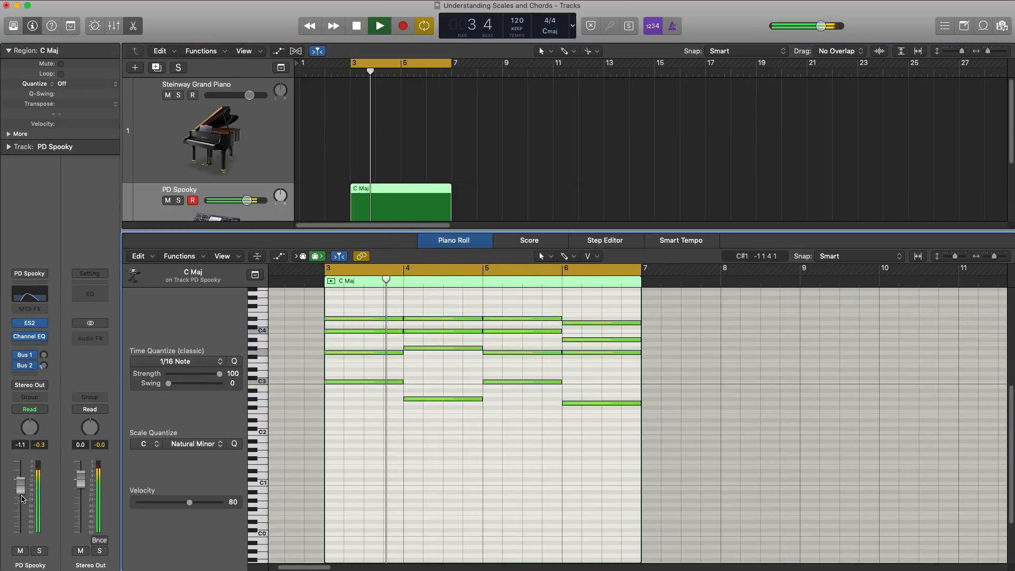
left_click_drag(31, 496, 24, 517)
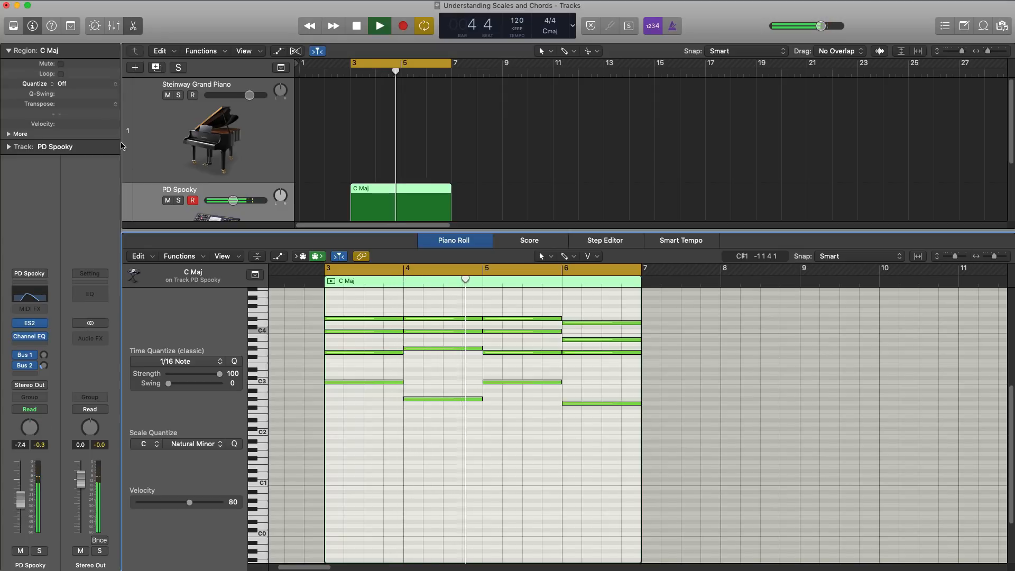
Load LD Pluck for Days from the Library on the second track, listen to the chords, and return to the file browser with playback stopped.
key("y")
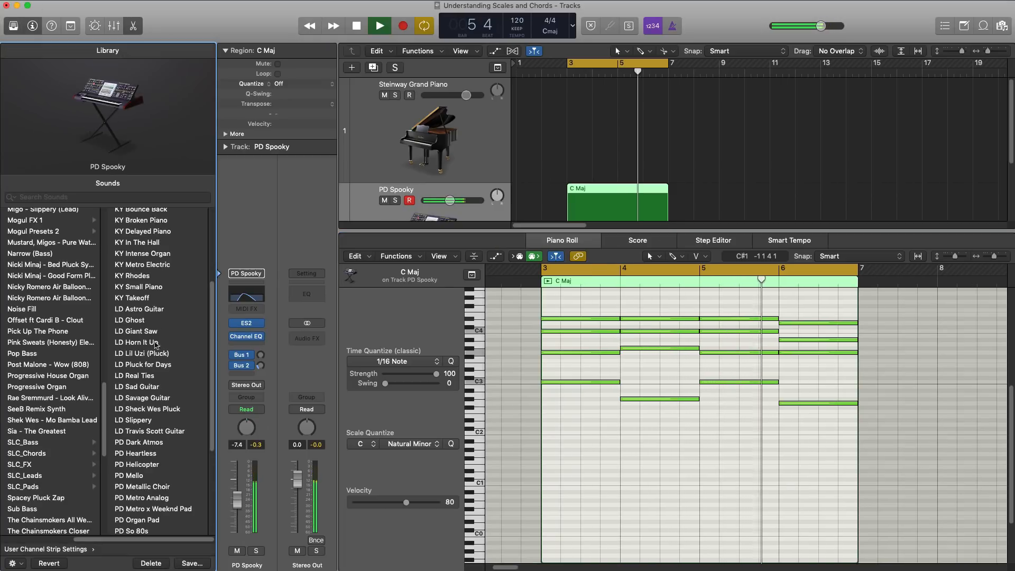
left_click(144, 365)
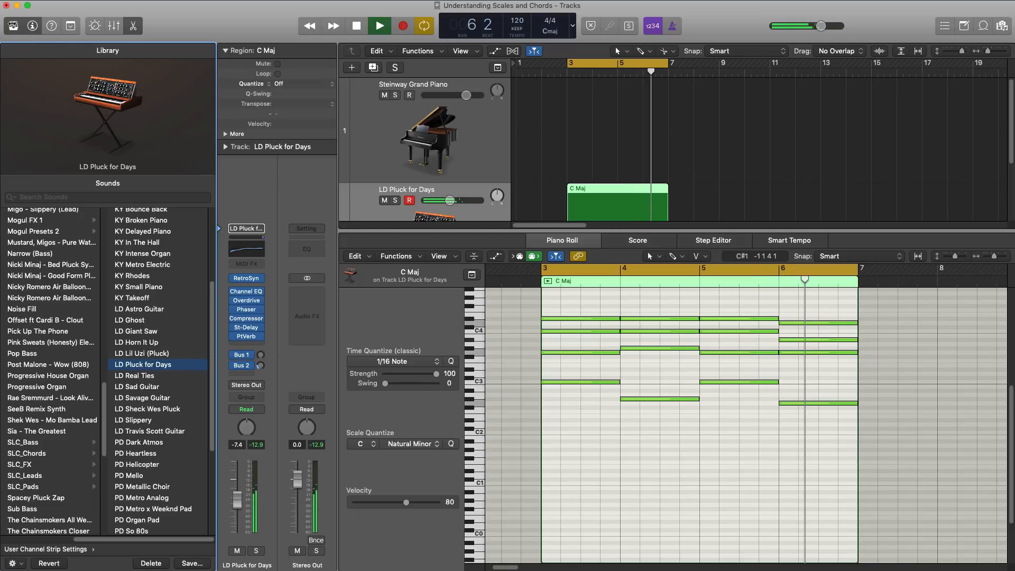
key("y")
key("space")
key("f")
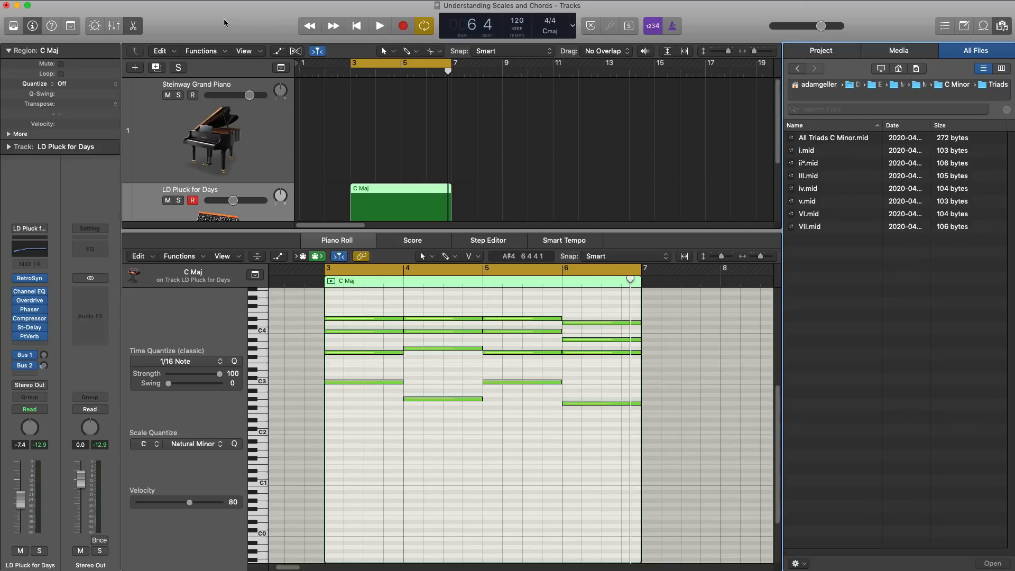
Switch to the Understanding Scales & Chords PDF, review it from page 1 to the Major Chord Chart, and return to Logic Pro.
key("super+Tab")
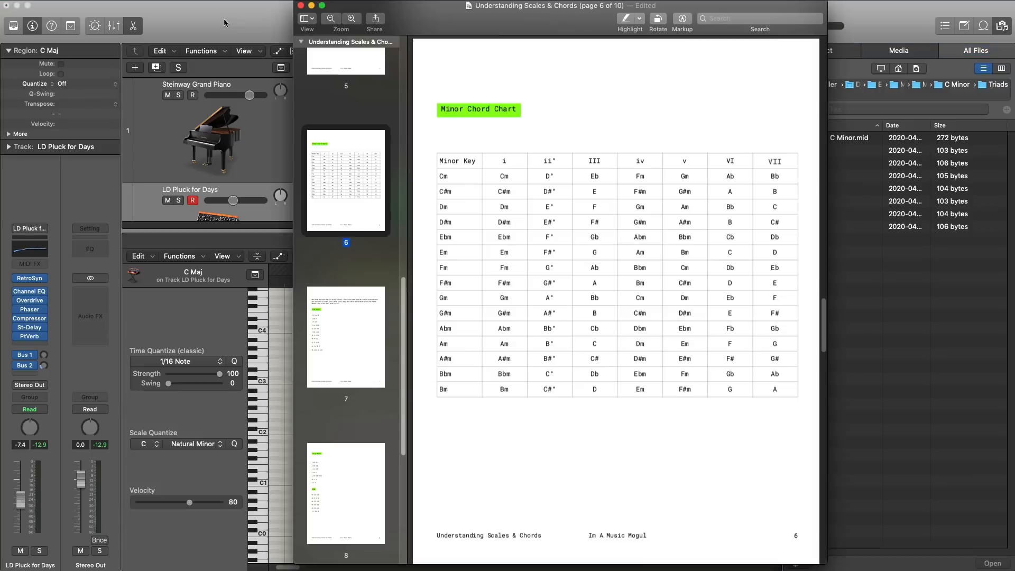
scroll(507, 175, "up", 15)
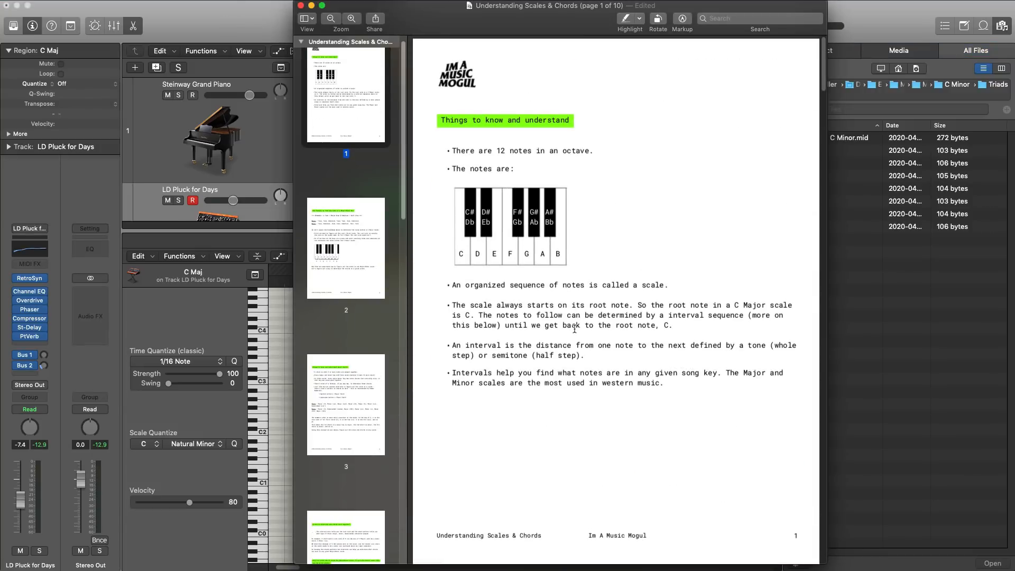
scroll(575, 329, "down", 15)
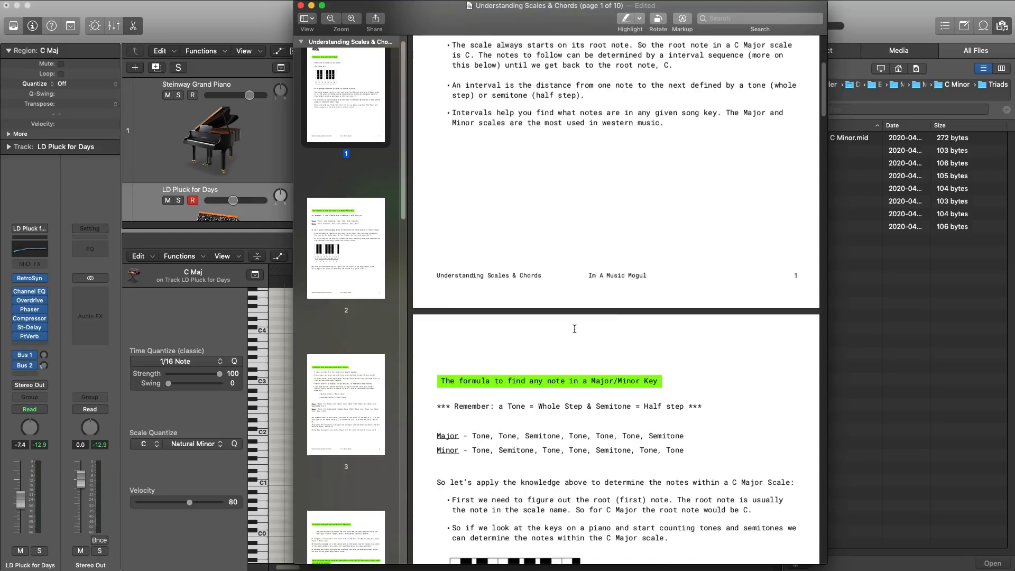
scroll(573, 332, "down", 10)
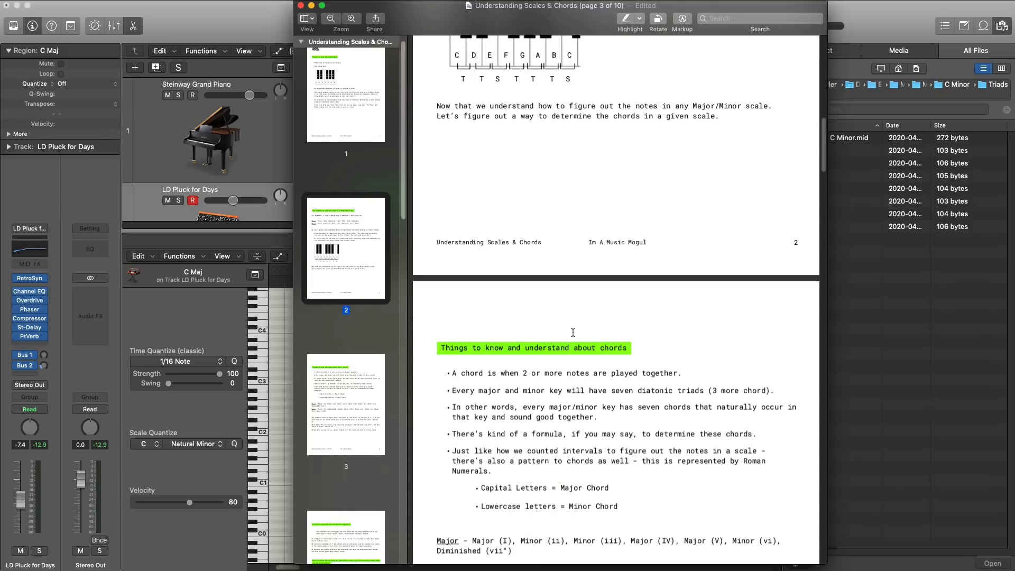
scroll(574, 331, "down", 12)
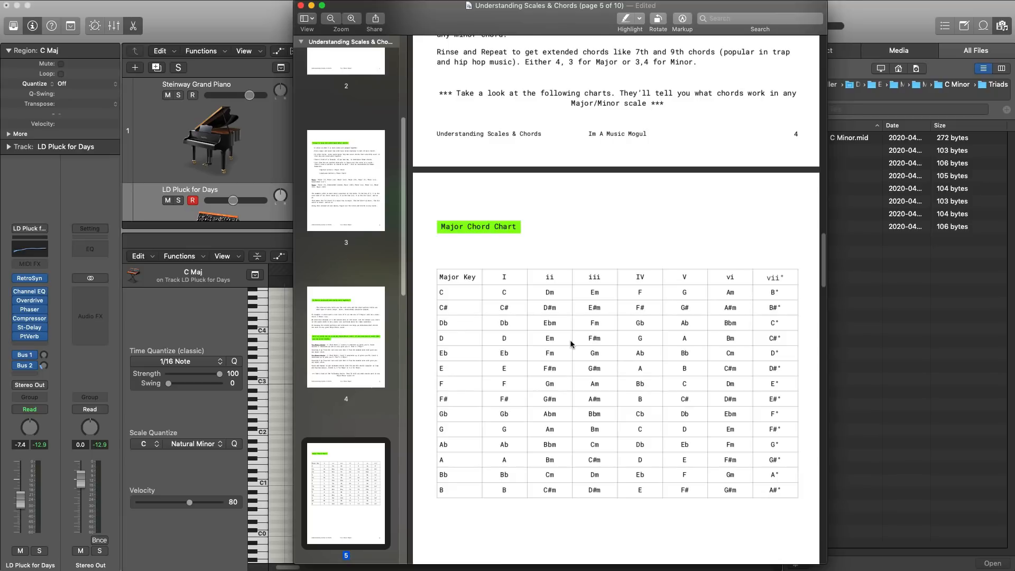
key("super+Tab")
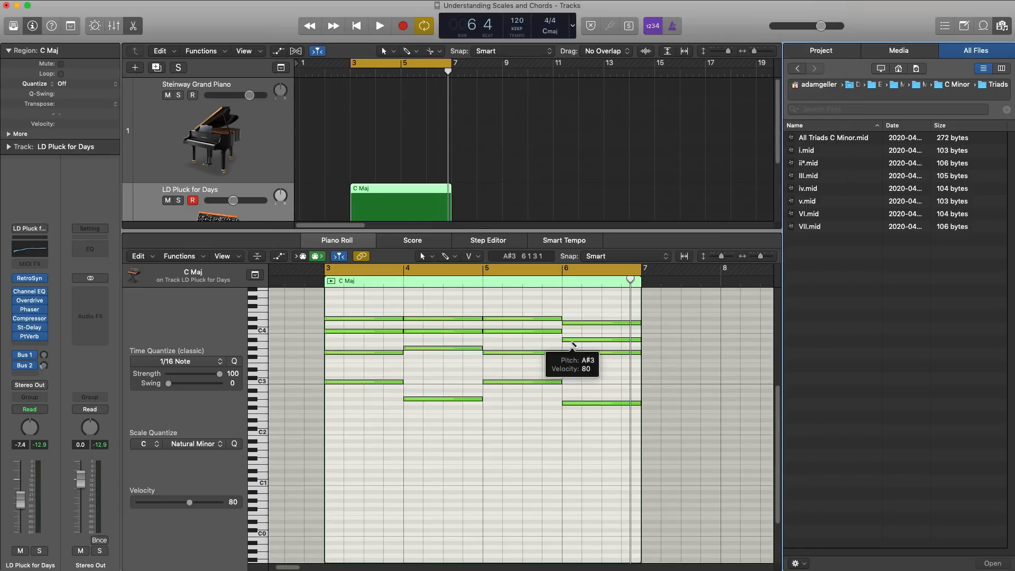